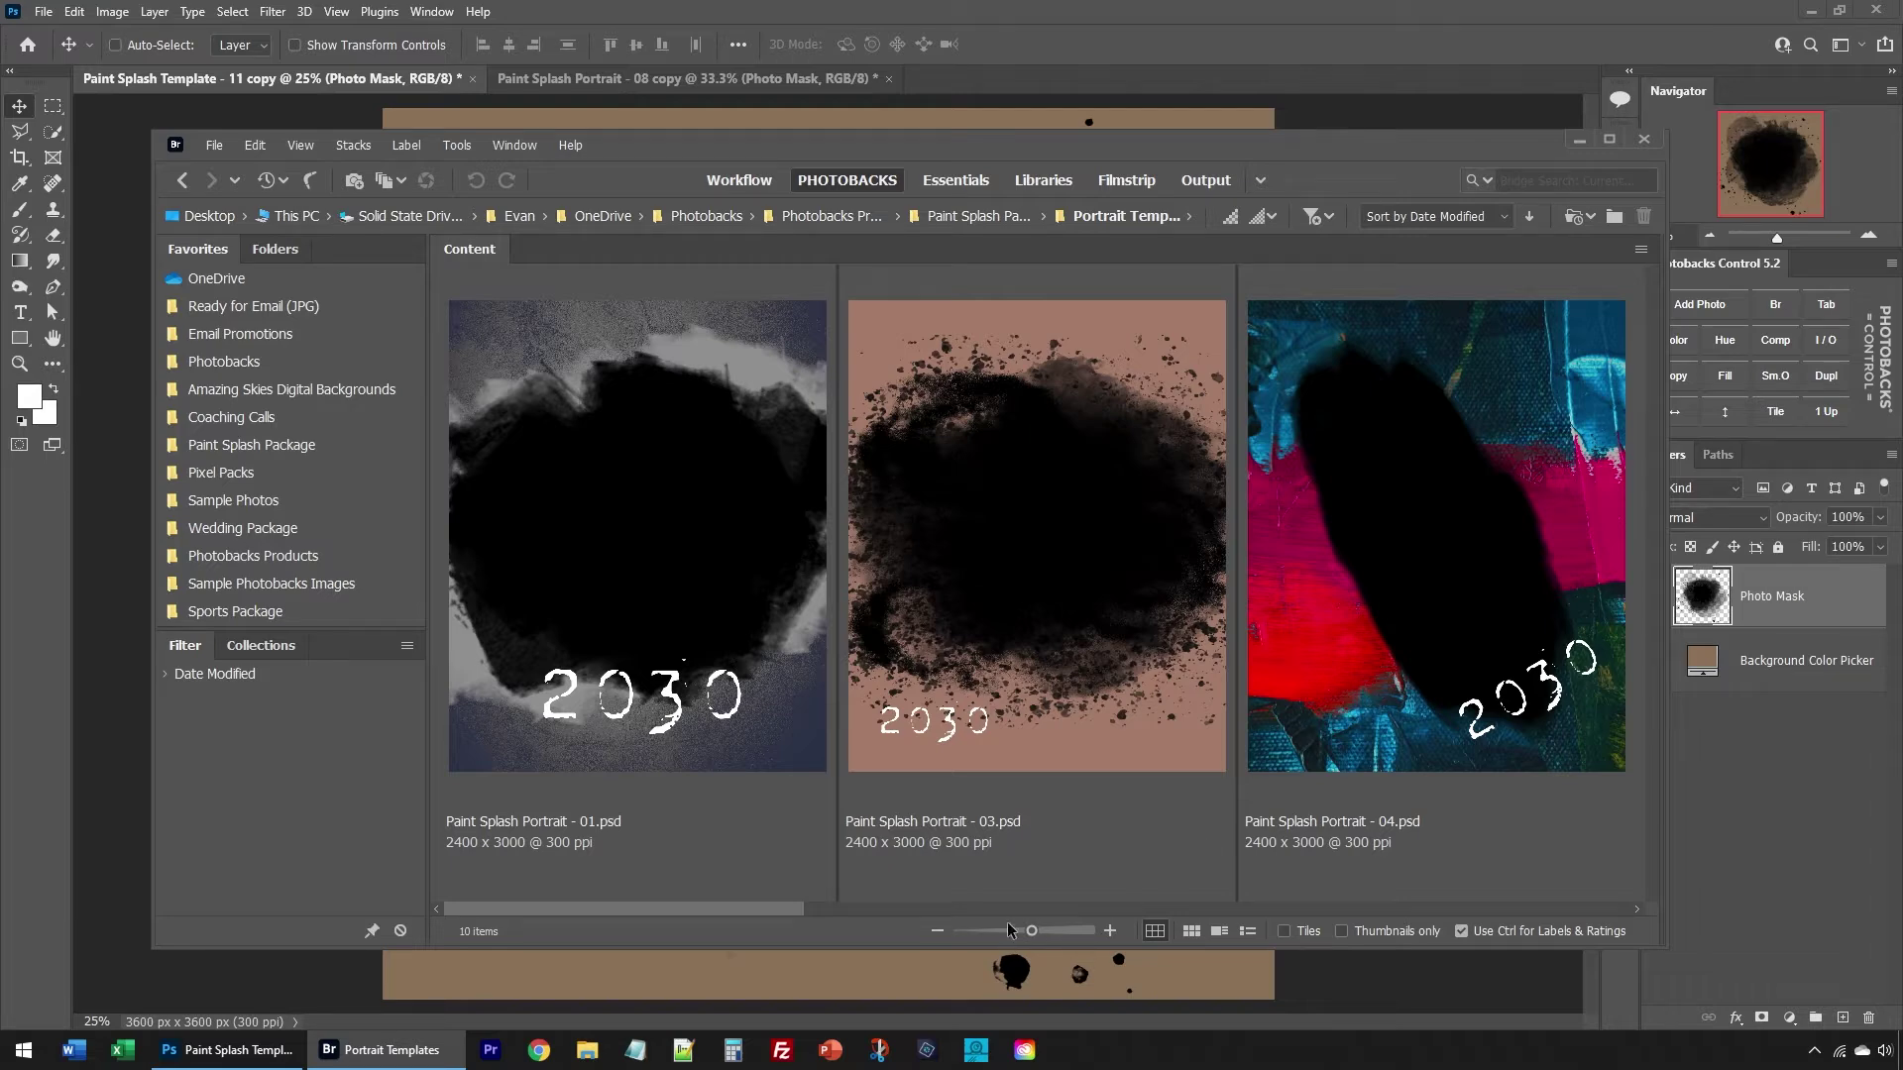
# Step: Look through the paint splash previews in the Portrait Templates and Announcement Templates folders
pyautogui.scroll(-3, 1562, 592)
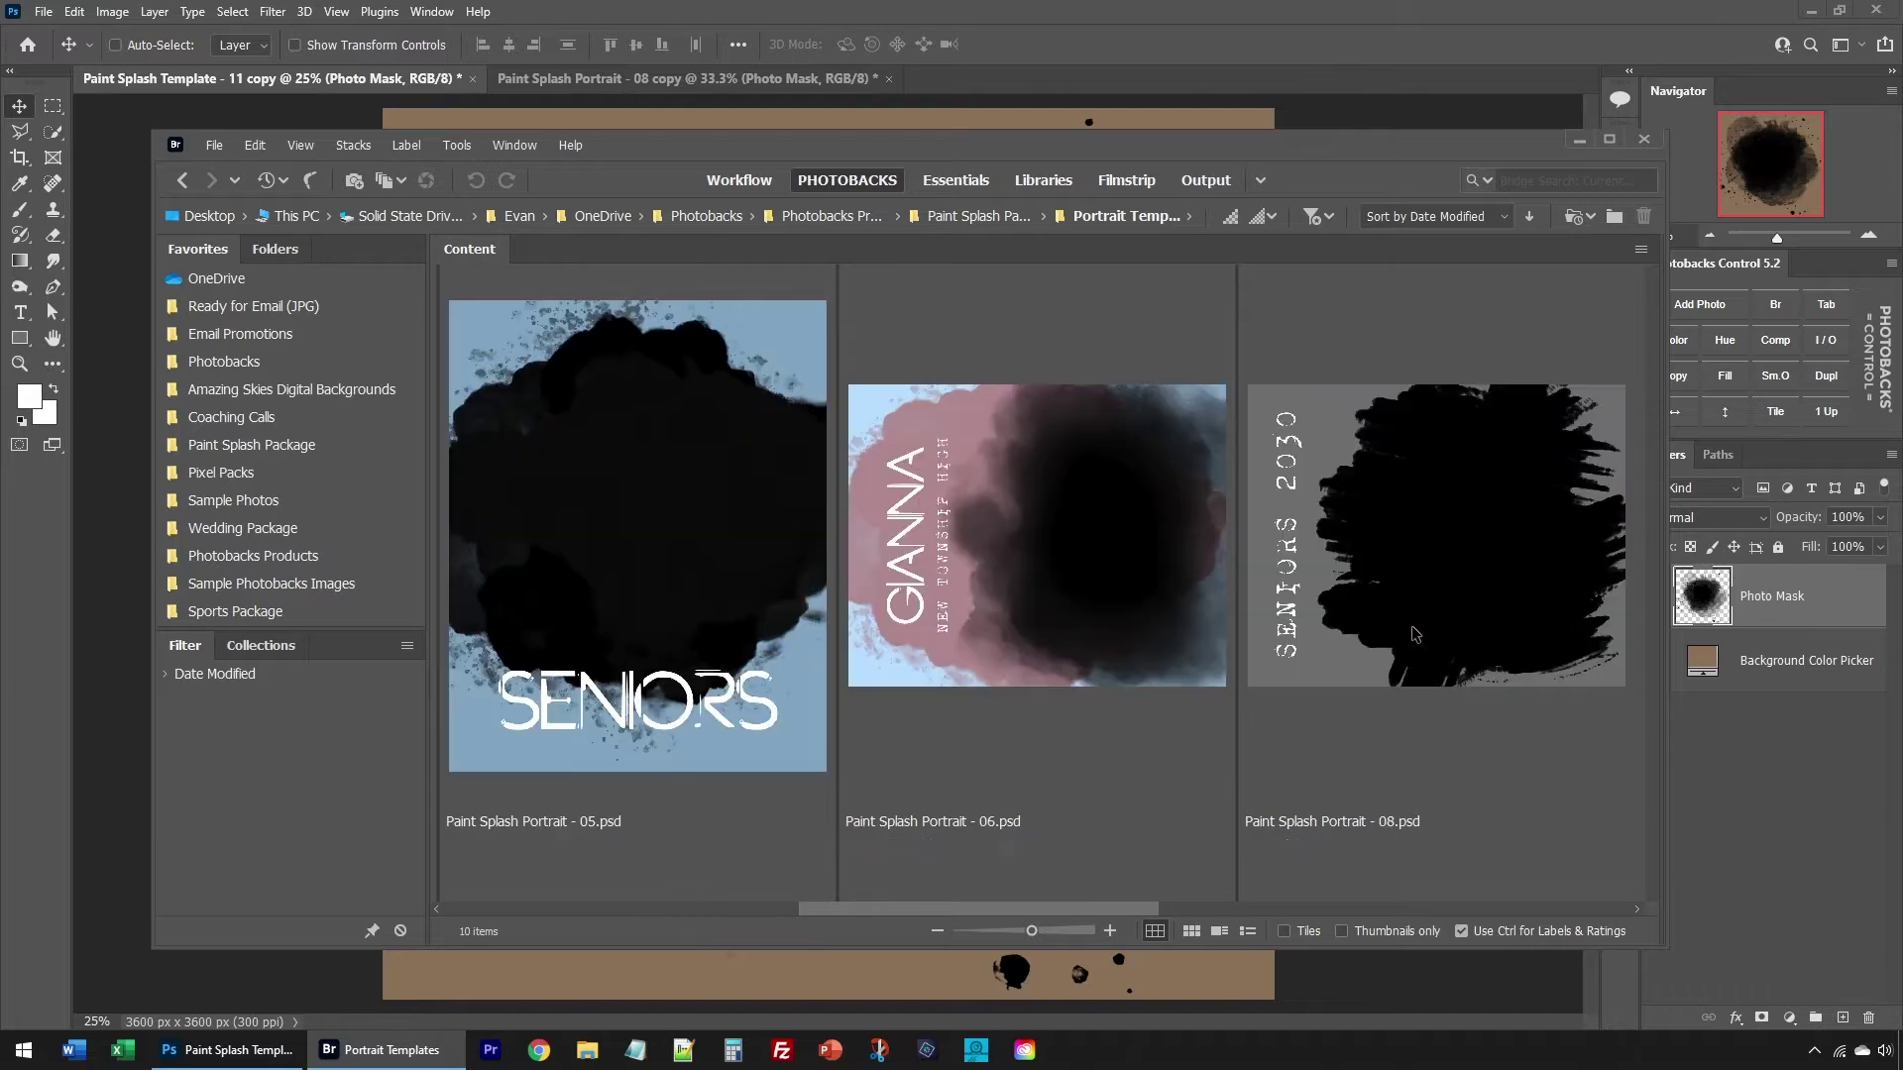
pyautogui.scroll(-3, 1182, 654)
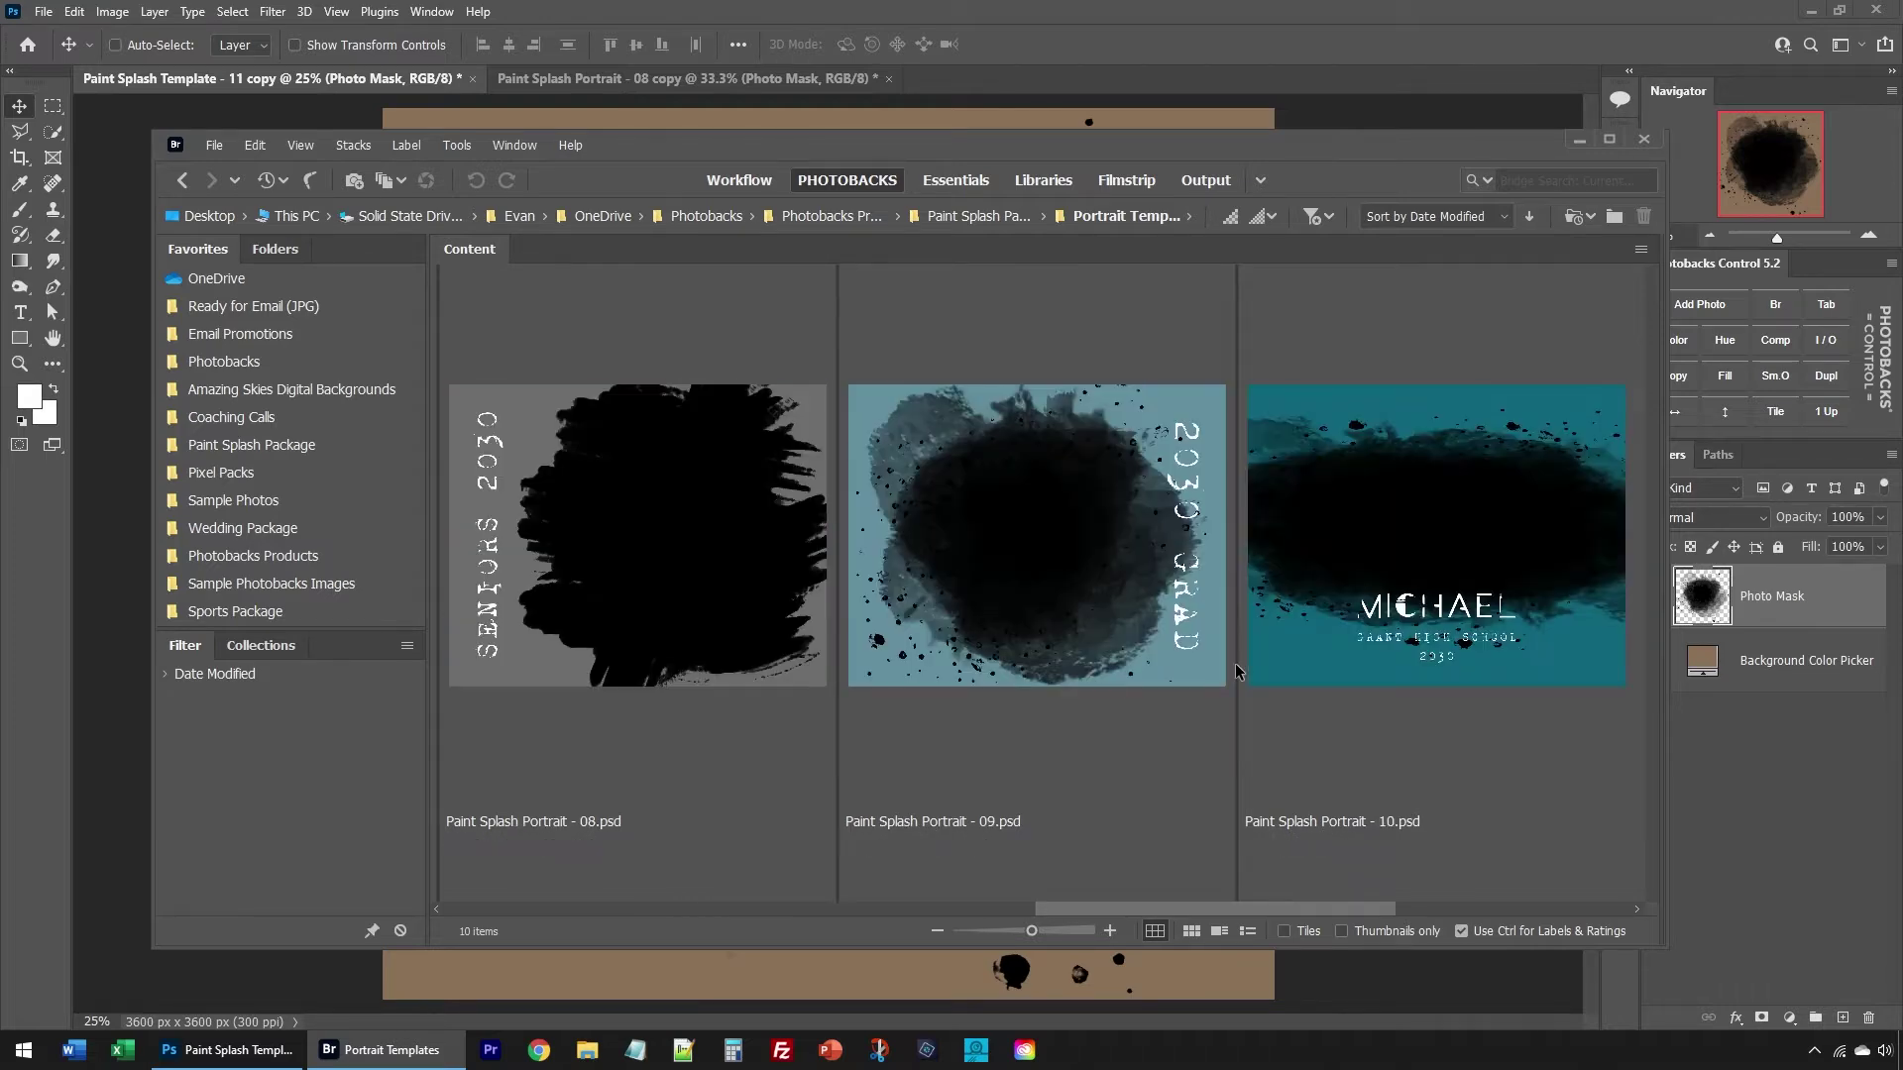
pyautogui.click(1043, 216)
pyautogui.click(1085, 298)
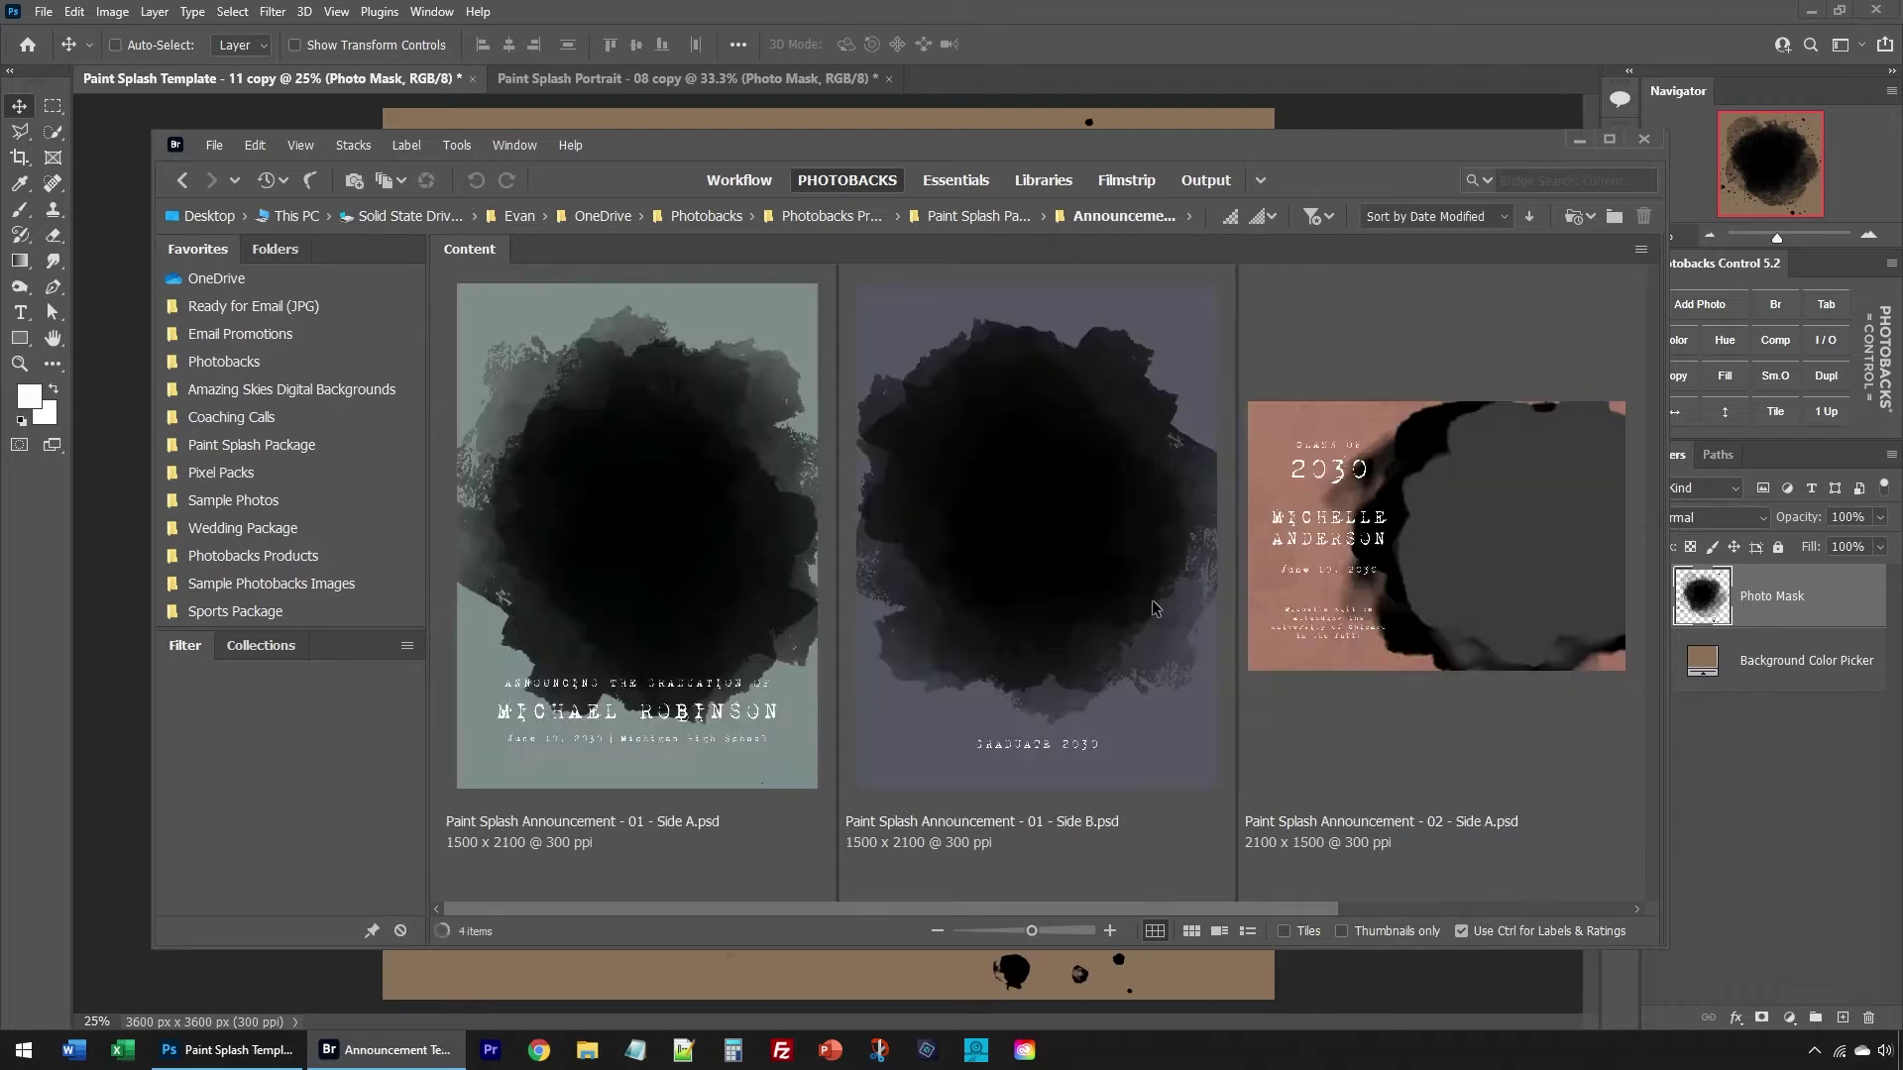
pyautogui.scroll(-1, 1054, 604)
# Step: Browse the Splash Templates (Masks) folder and look over its square mask designs
pyautogui.click(1044, 216)
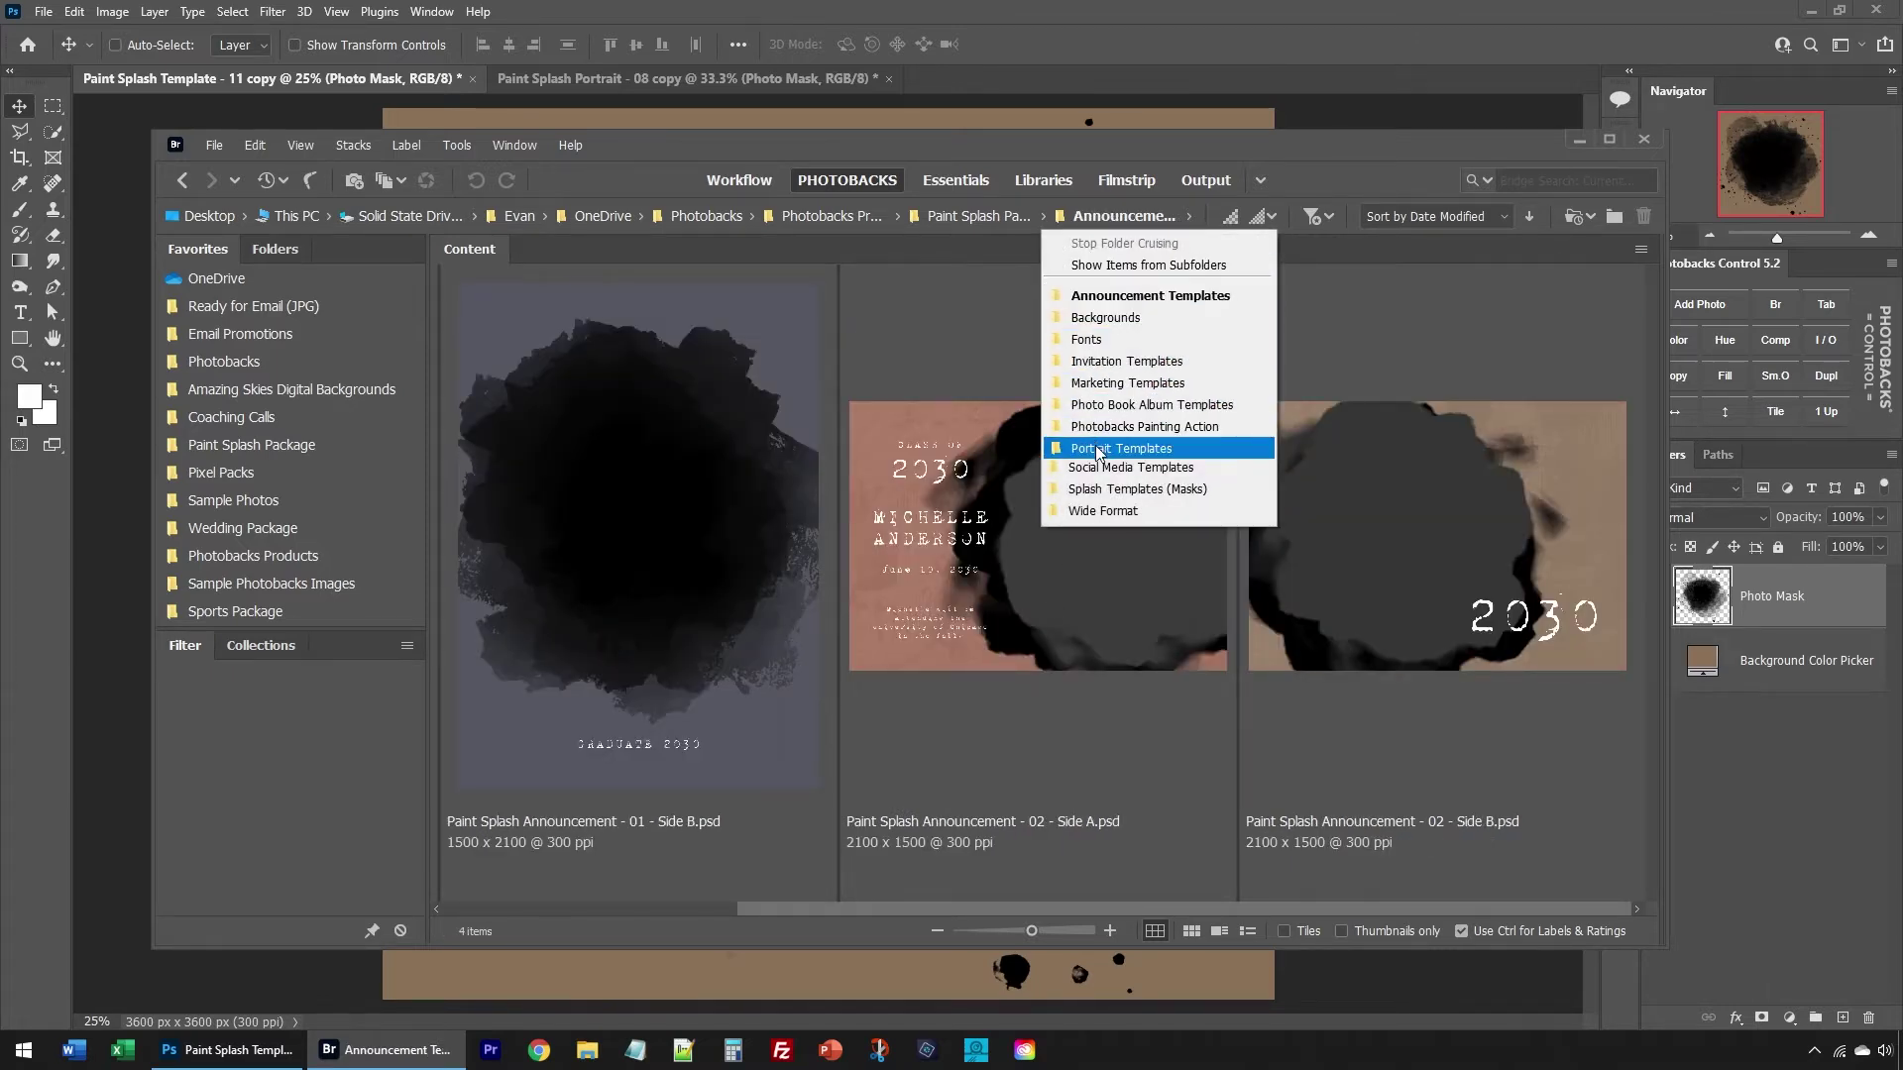
pyautogui.click(1122, 489)
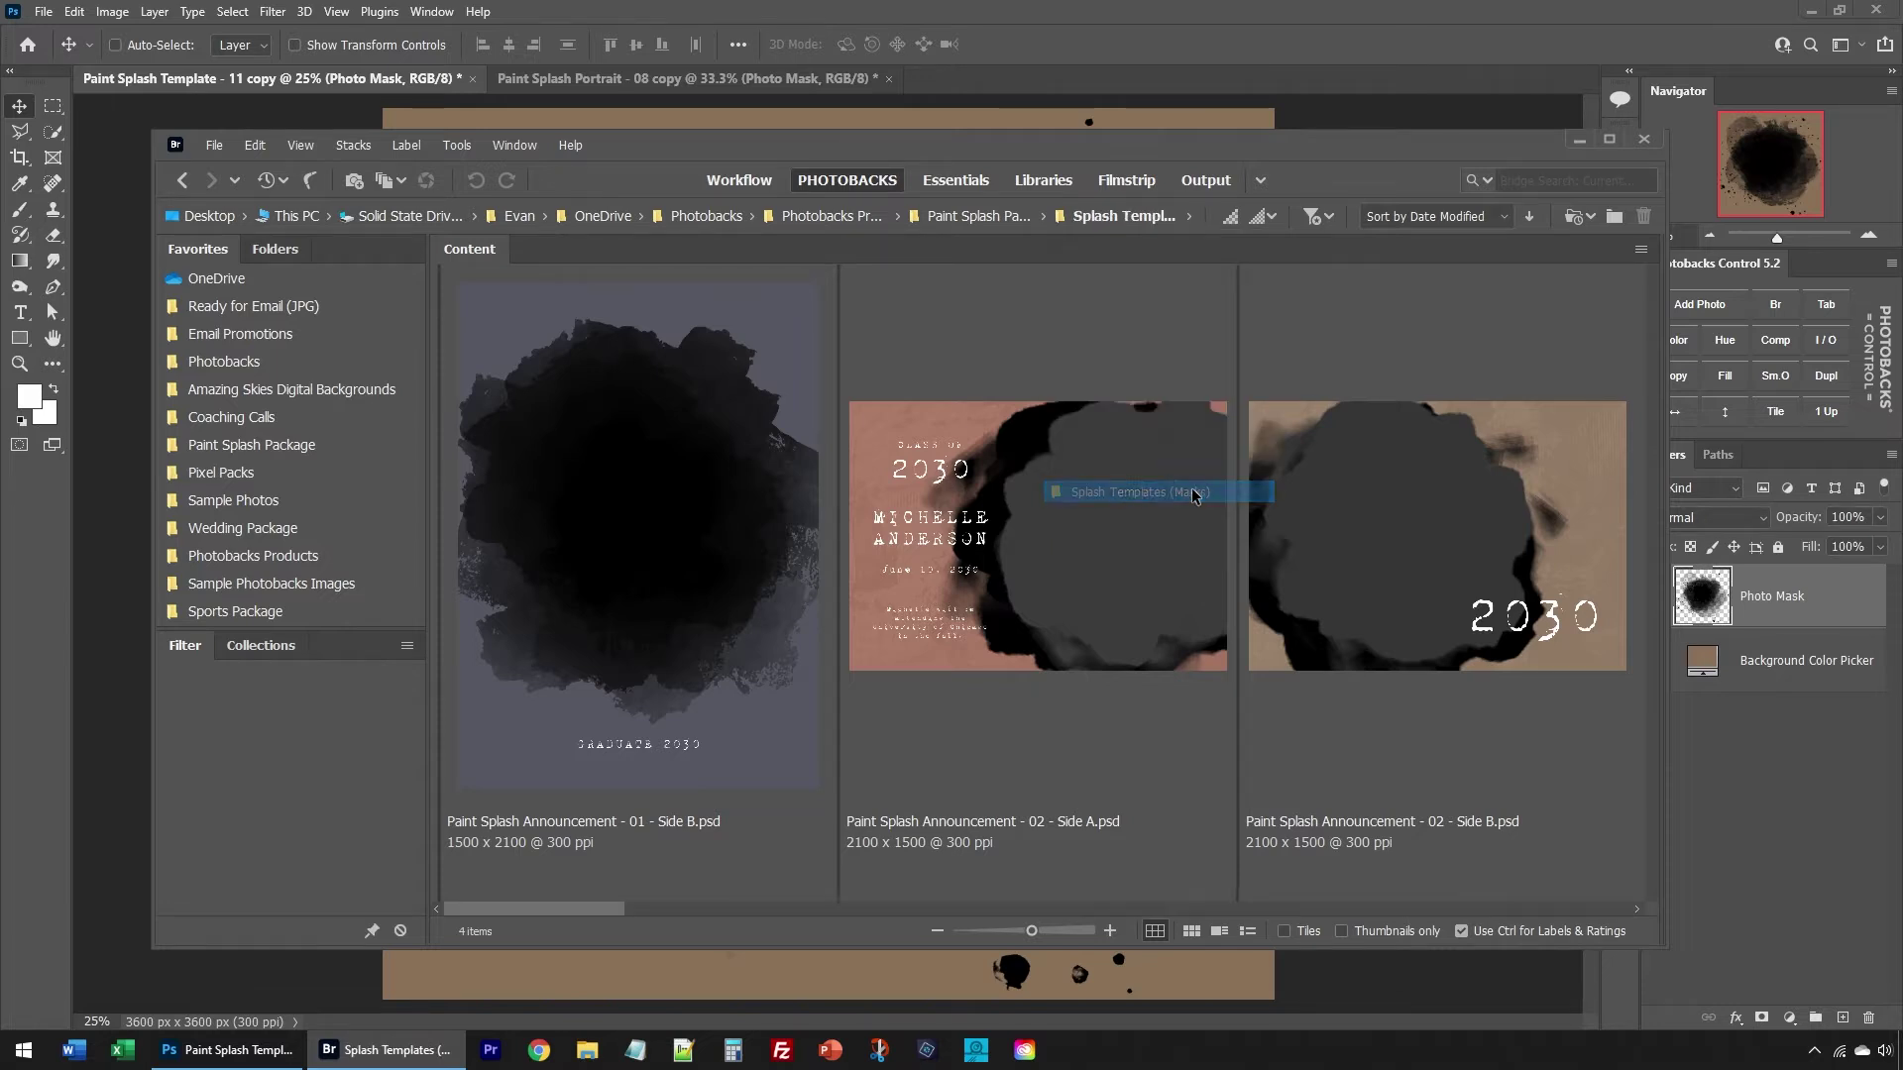
pyautogui.click(1168, 509)
pyautogui.scroll(-4, 1167, 508)
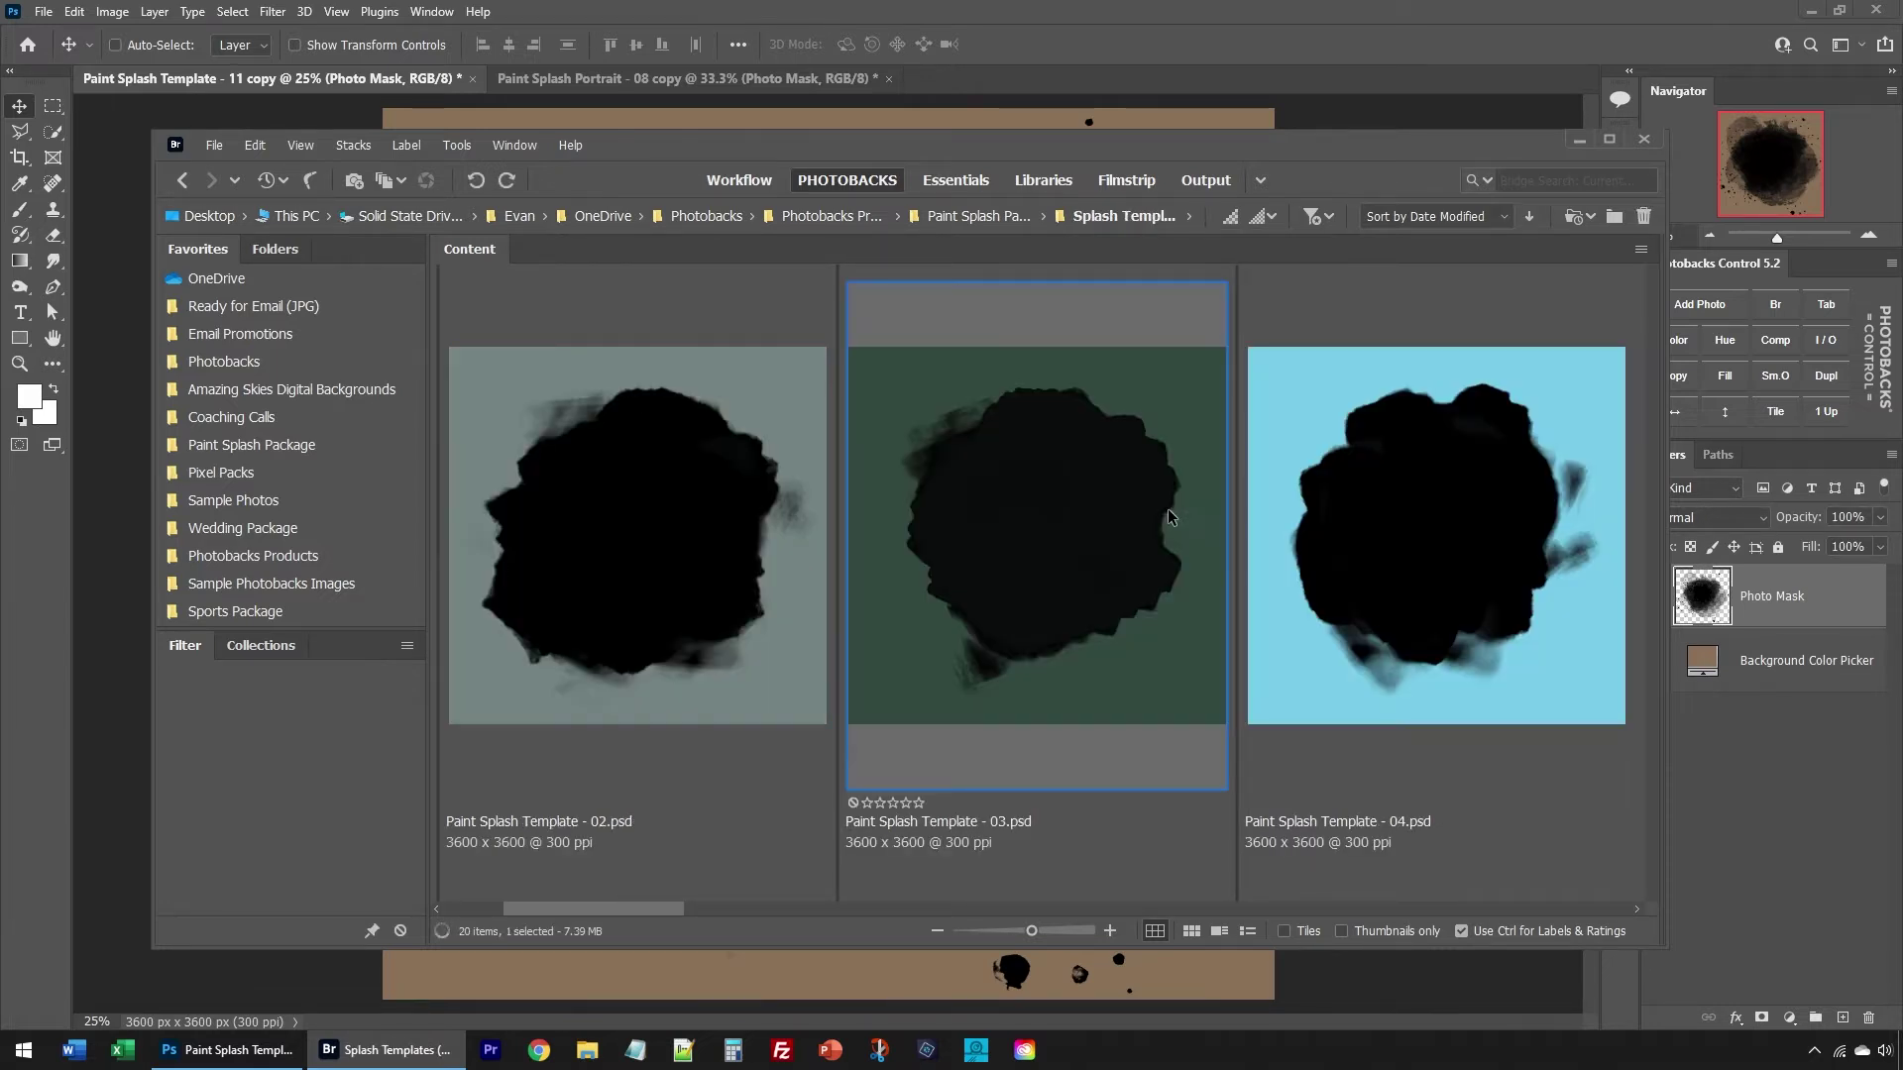
pyautogui.scroll(-3, 1168, 511)
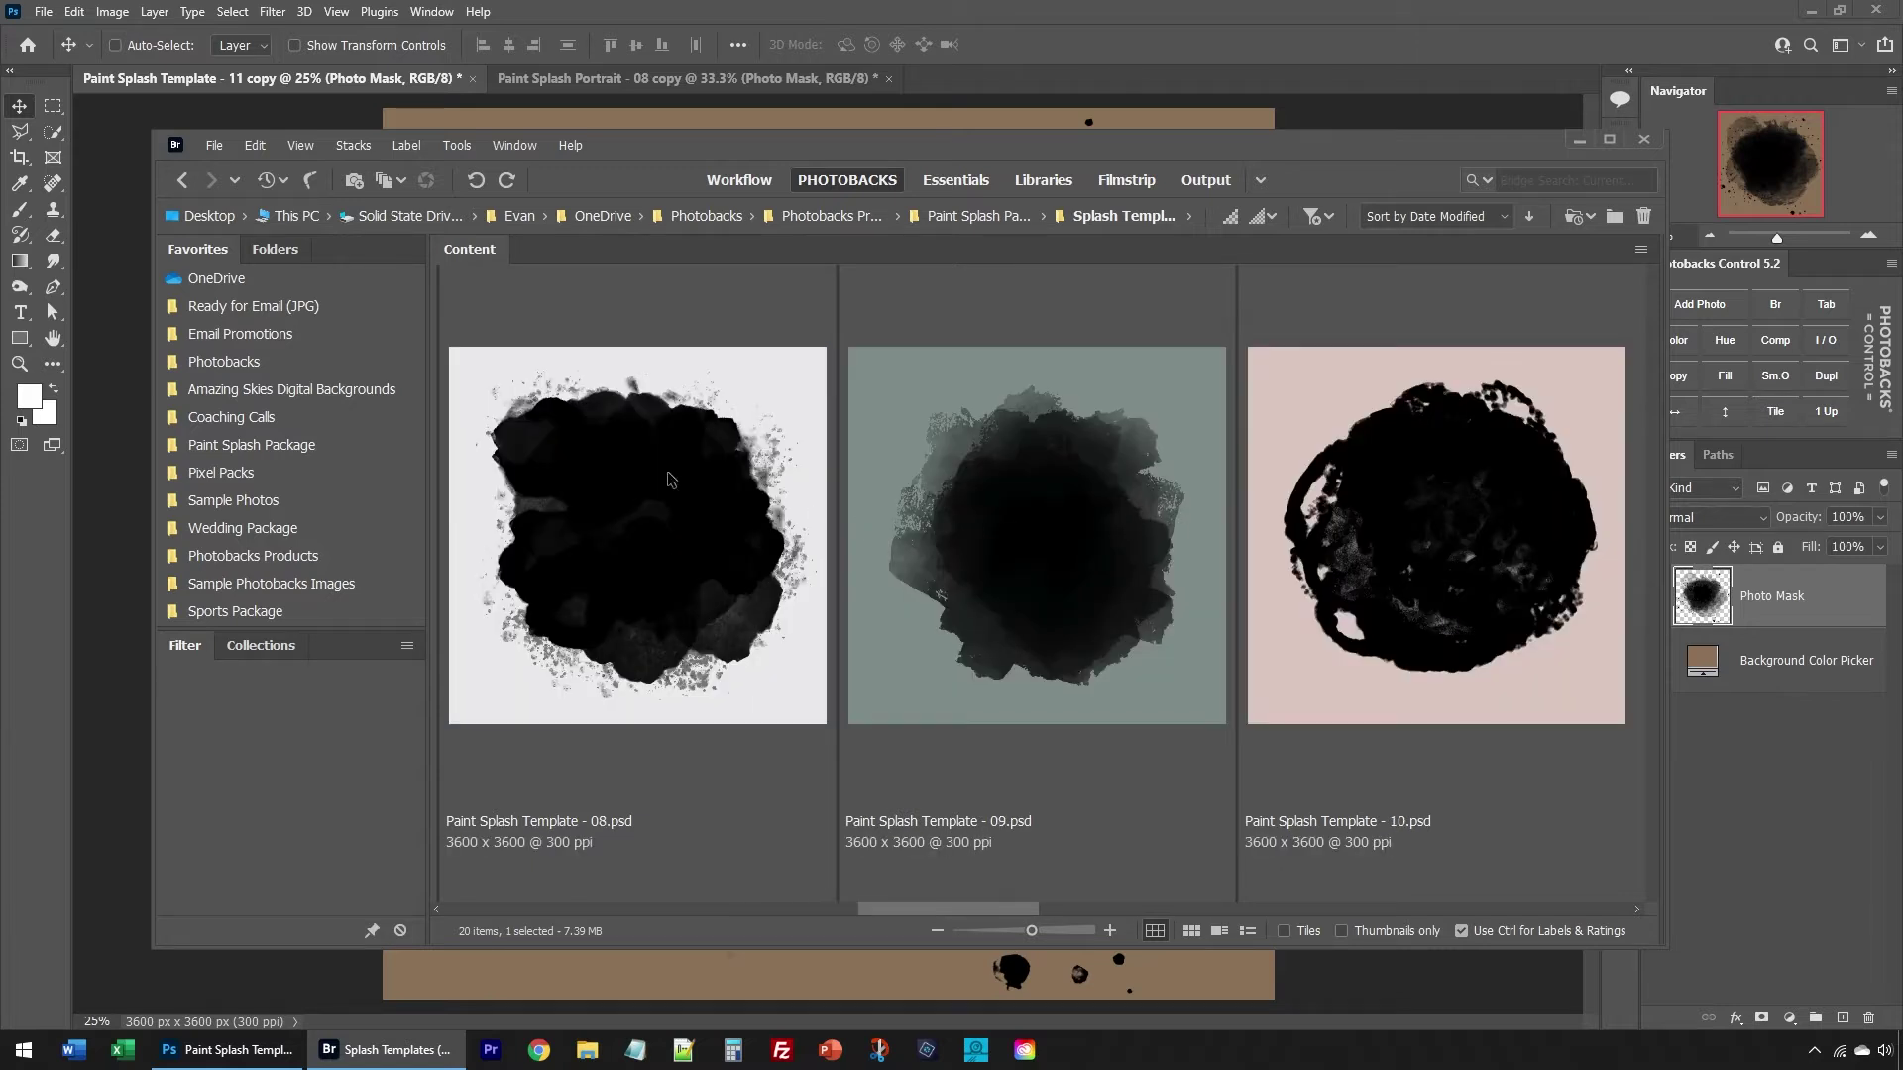
pyautogui.scroll(-2, 994, 510)
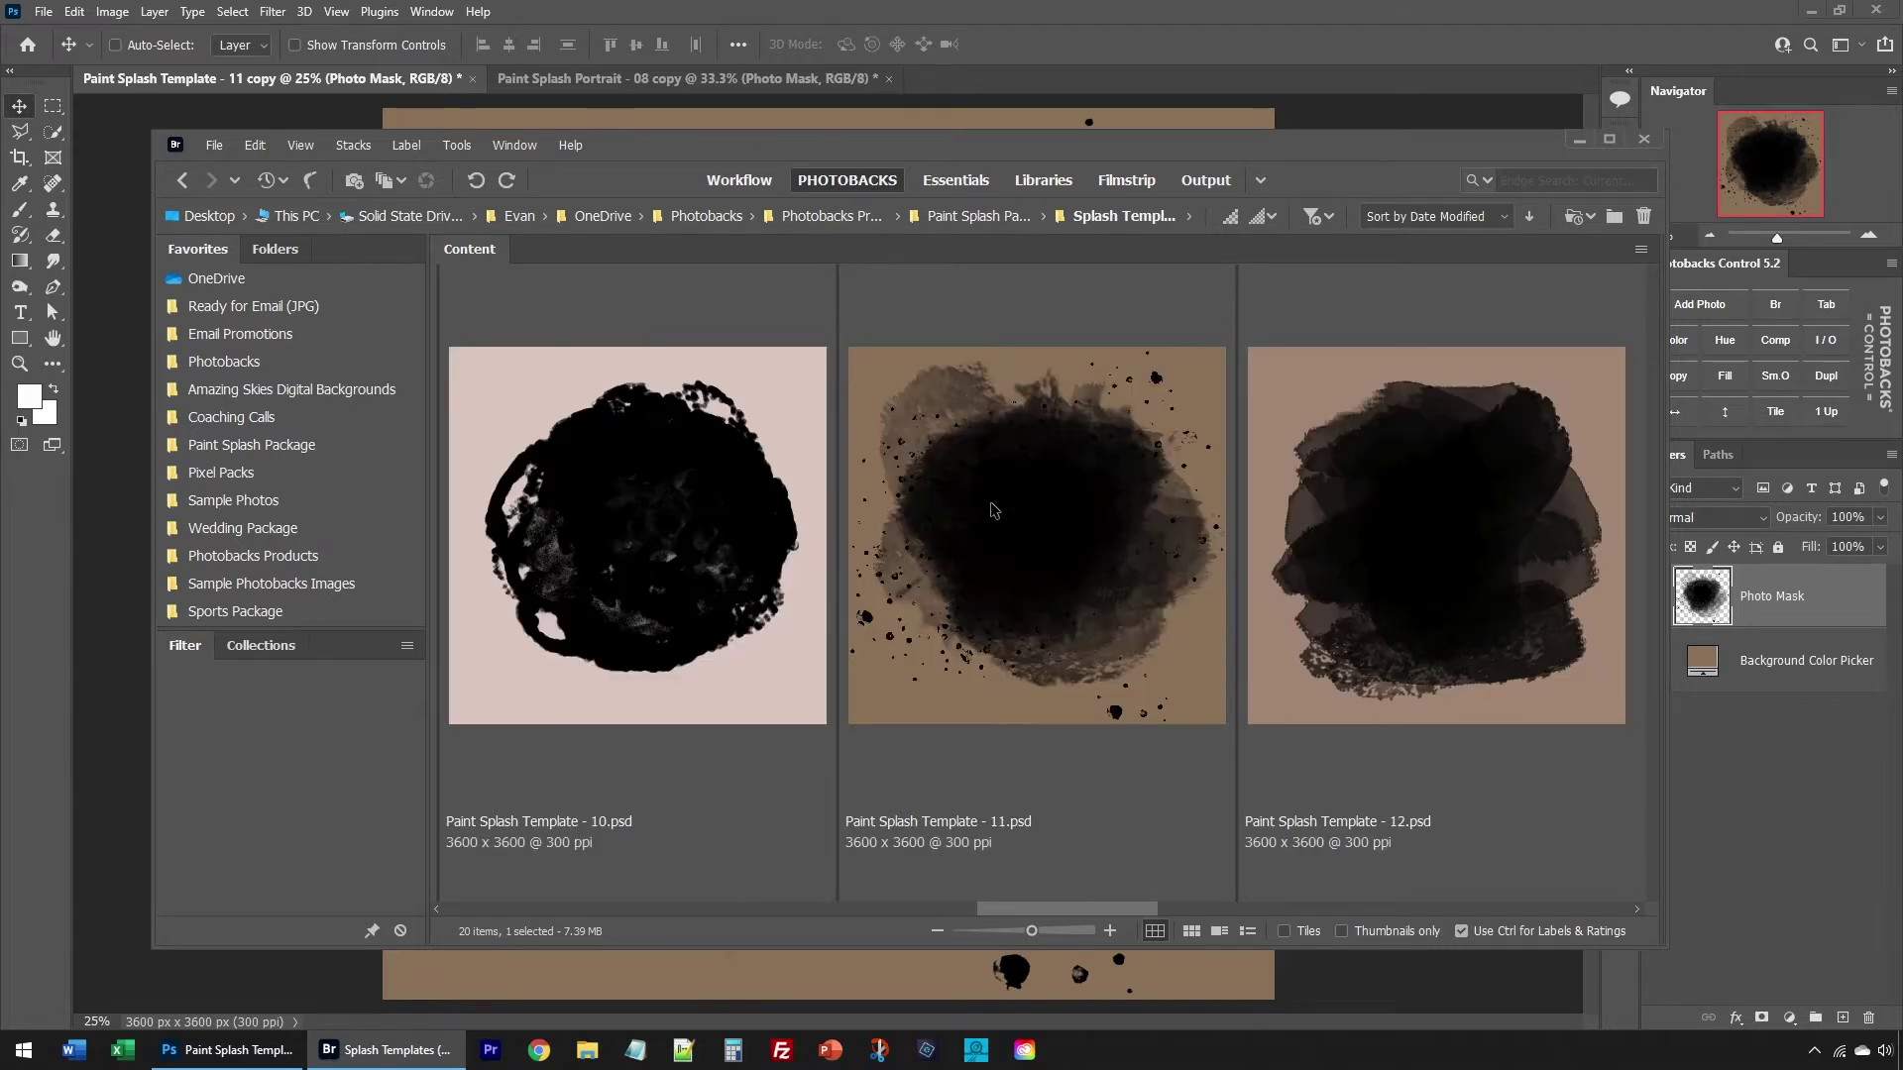
pyautogui.scroll(3, 994, 511)
pyautogui.scroll(1, 714, 386)
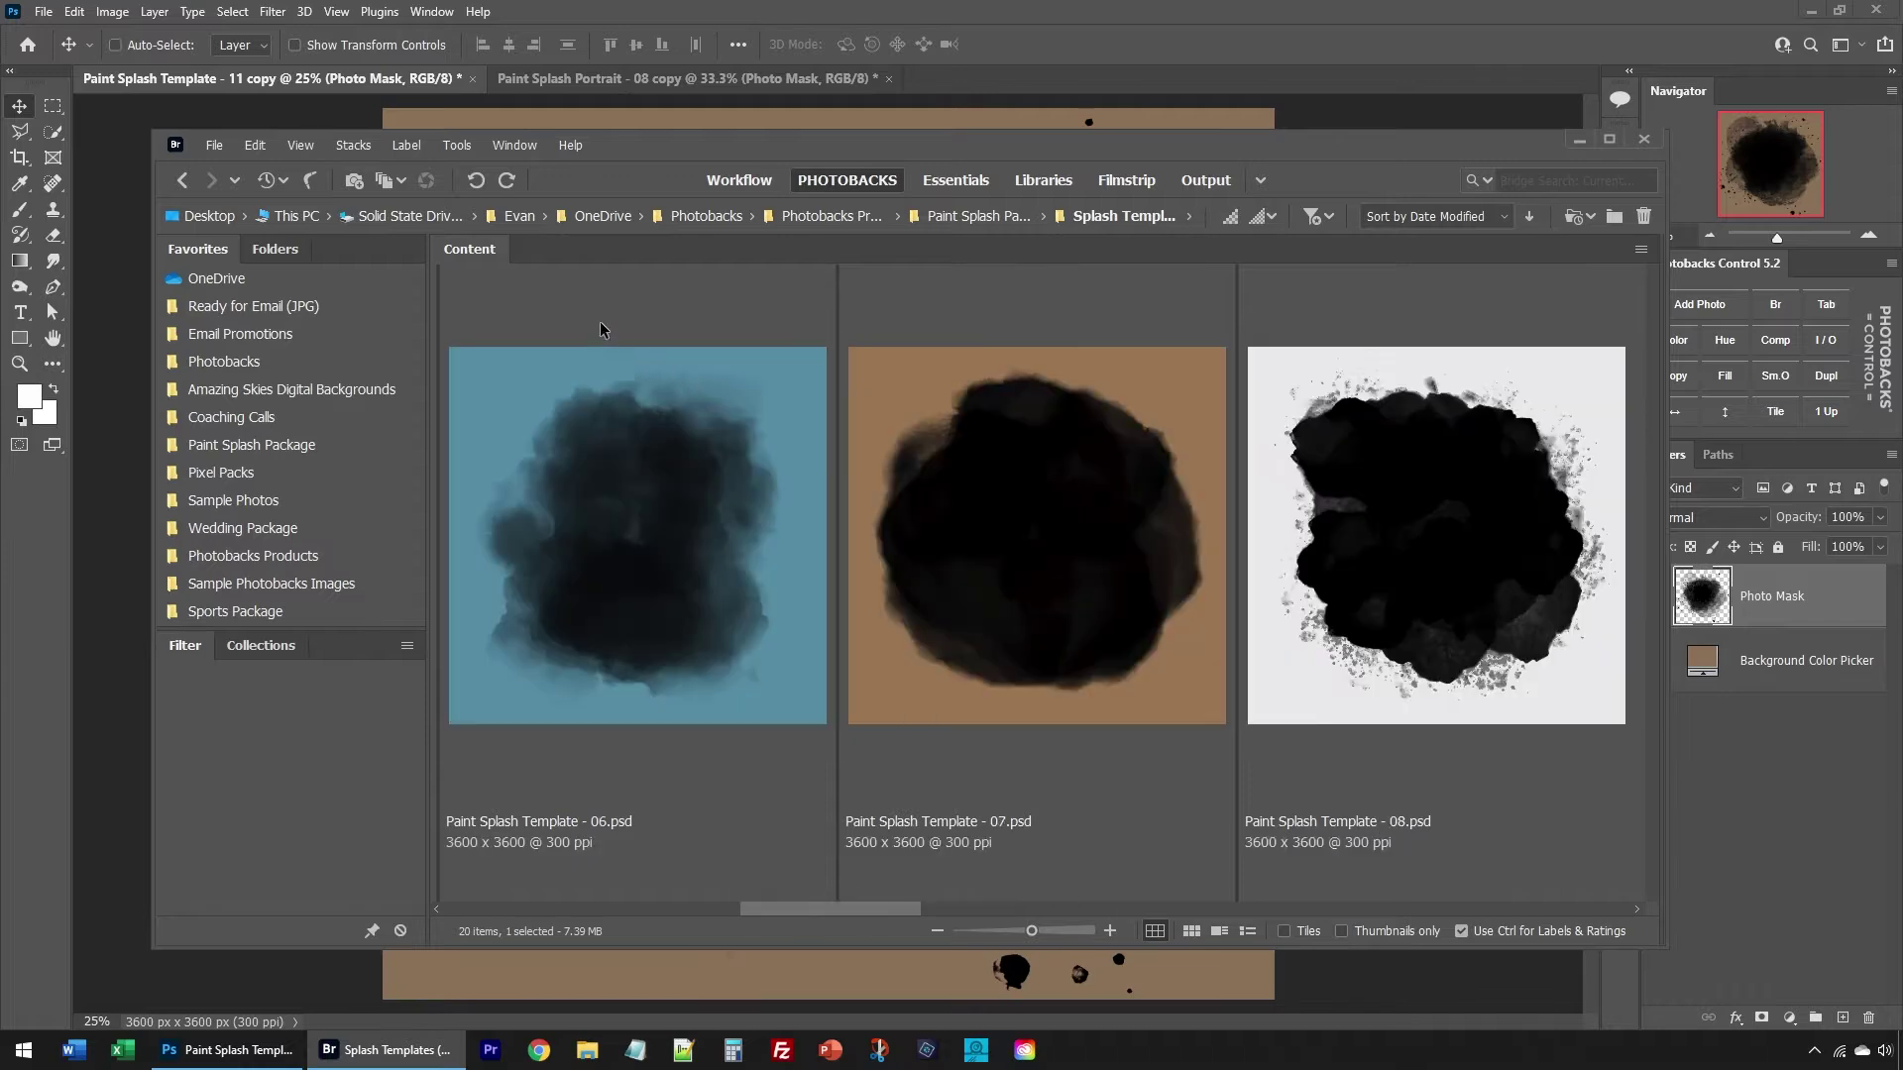
# Step: Switch to Photoshop and view the Paint Splash Portrait - 08 copy document before returning to Paint Splash Template - 11 copy
pyautogui.click(1579, 140)
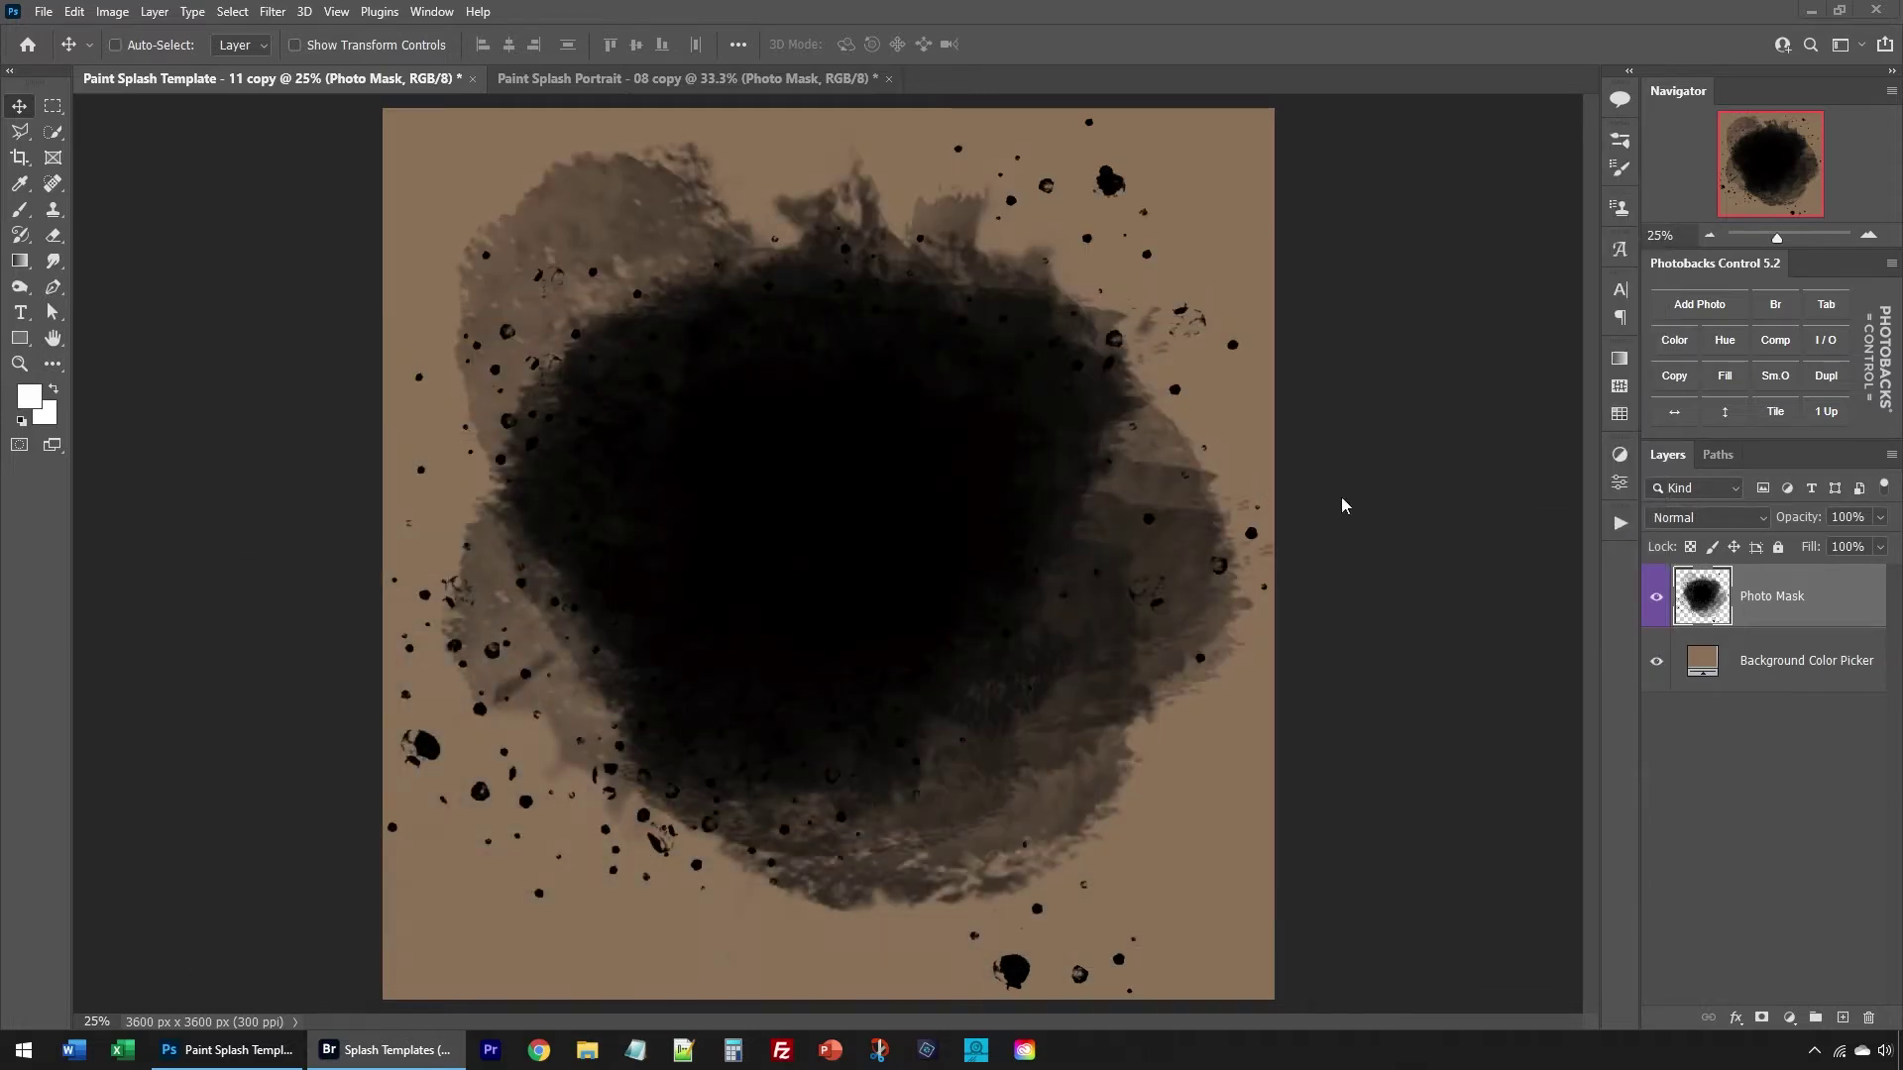
pyautogui.click(610, 79)
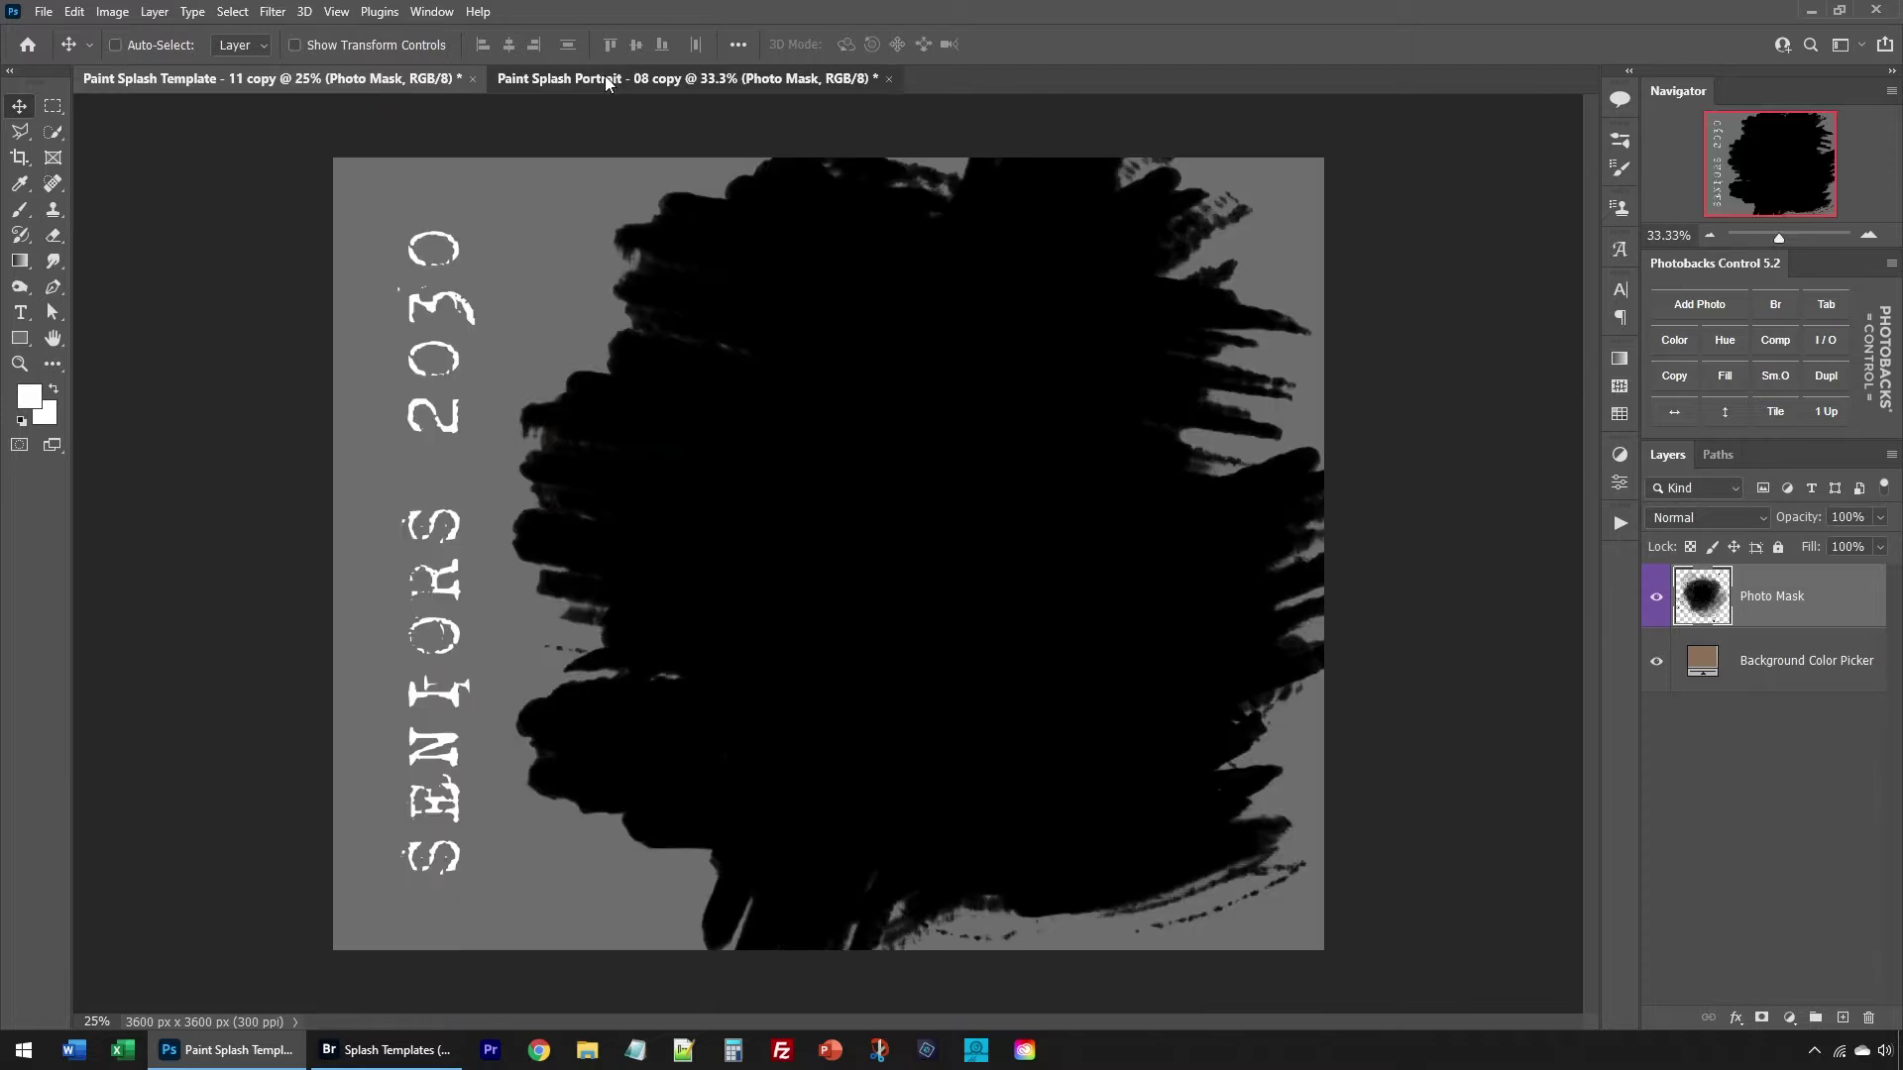
pyautogui.click(396, 81)
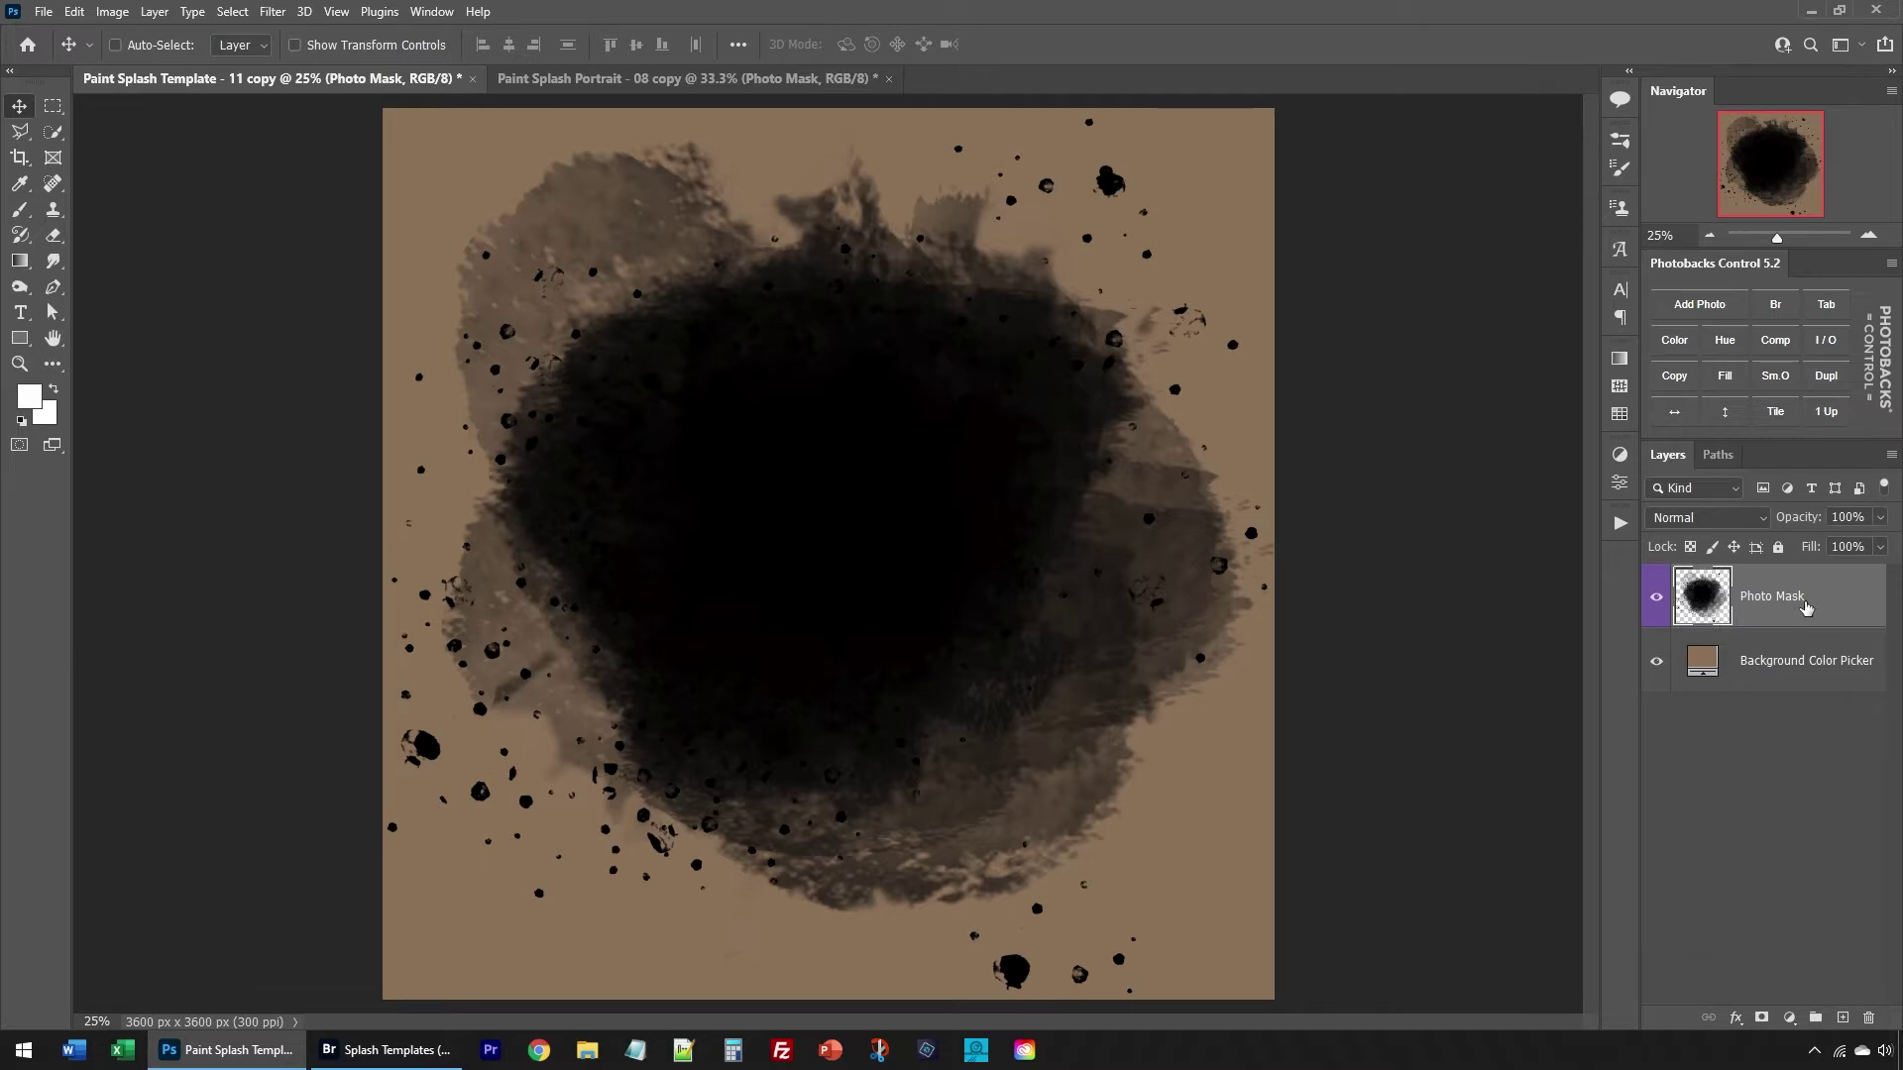
# Step: Place 9066311.jpg clipped to the Photo Mask layer, scaled to 21.04% and shifted down to frame the woman's head
pyautogui.click(1692, 314)
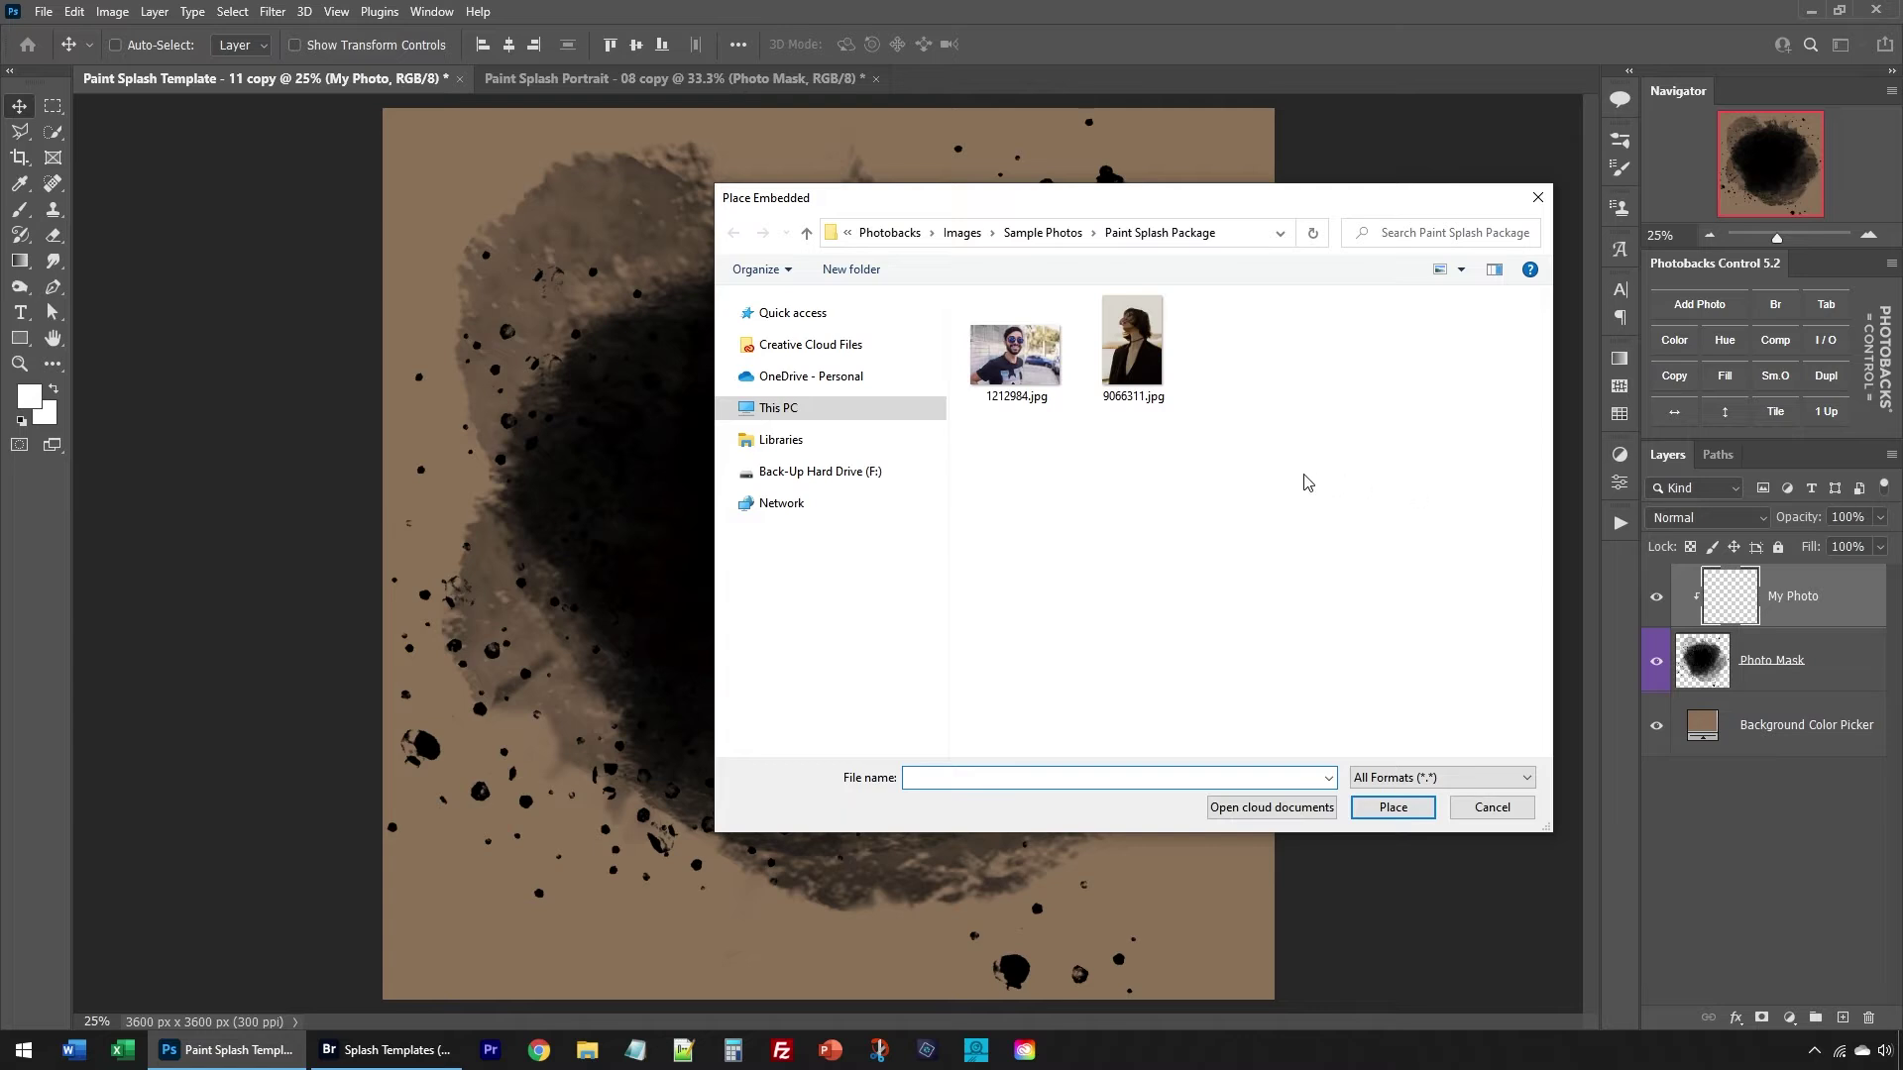
pyautogui.doubleClick(1150, 345)
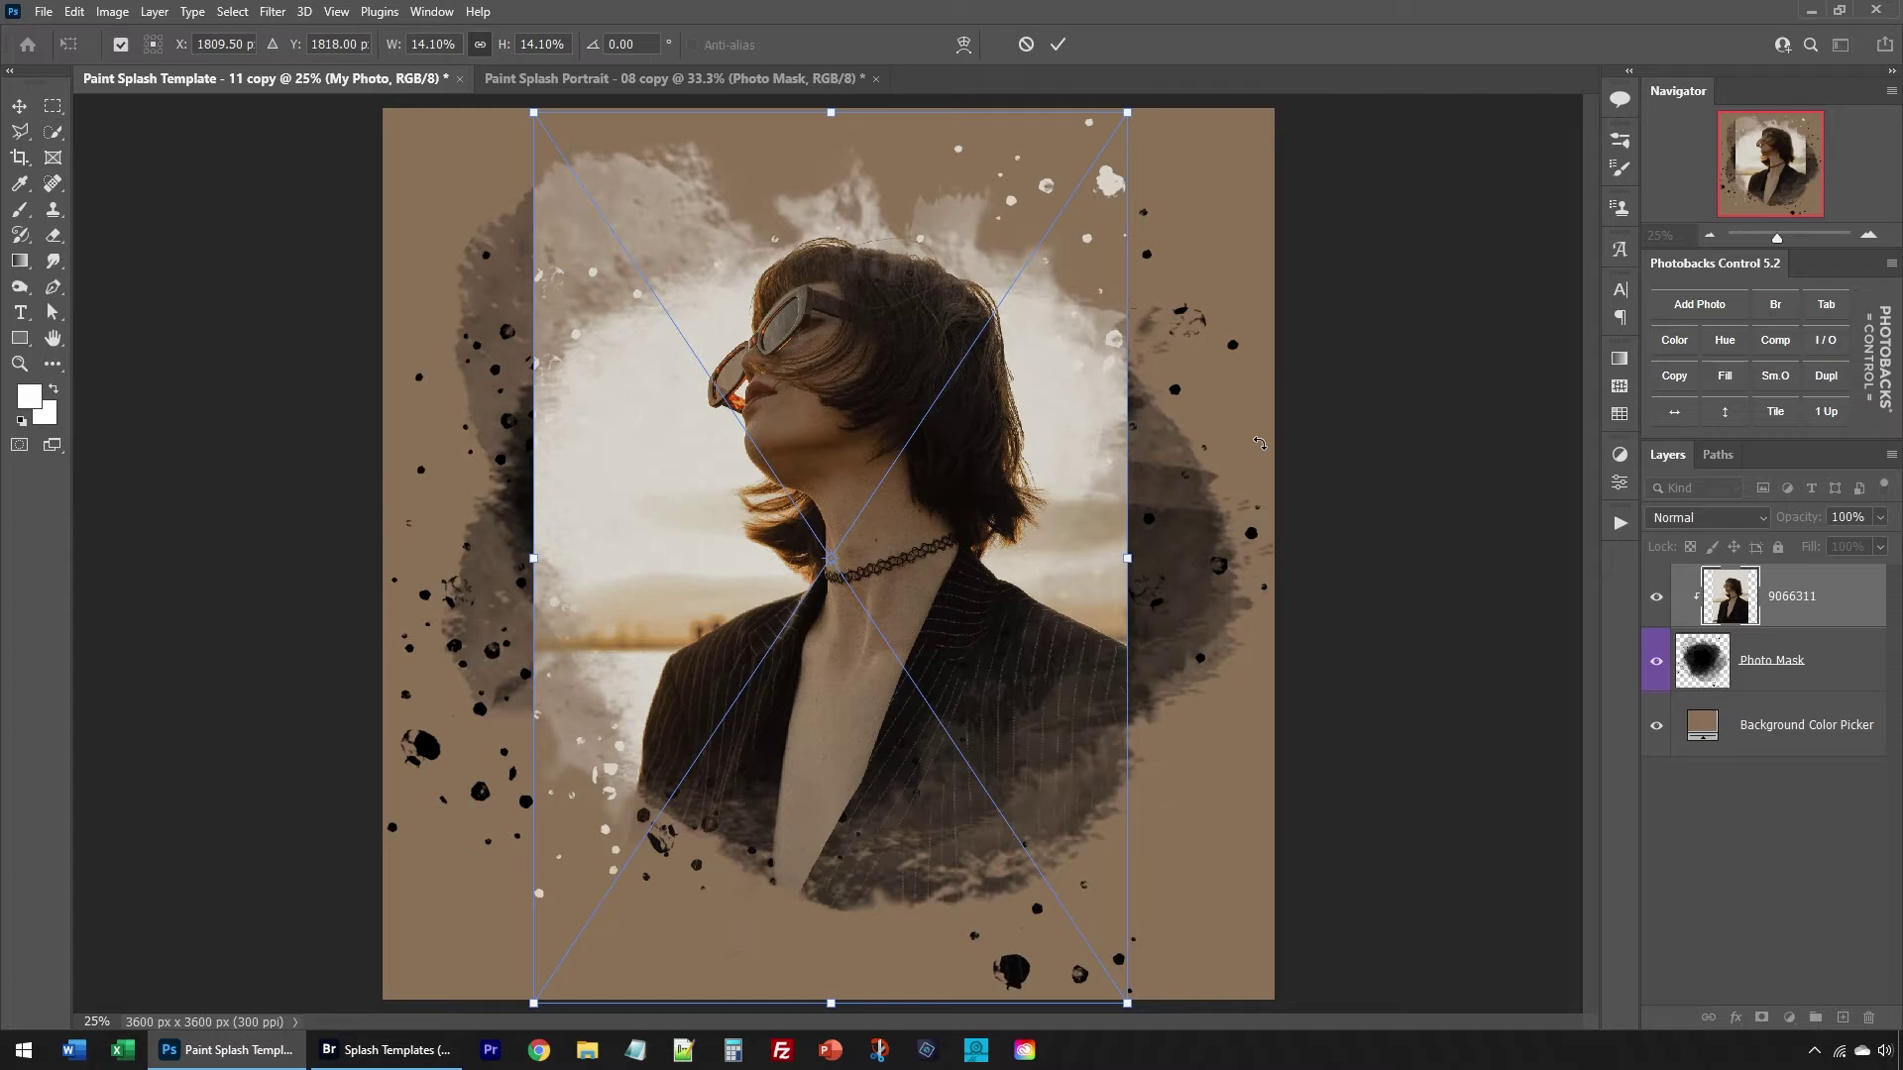
pyautogui.moveTo(1127, 562); pyautogui.dragTo(1277, 562)
pyautogui.moveTo(1125, 347); pyautogui.dragTo(1138, 530)
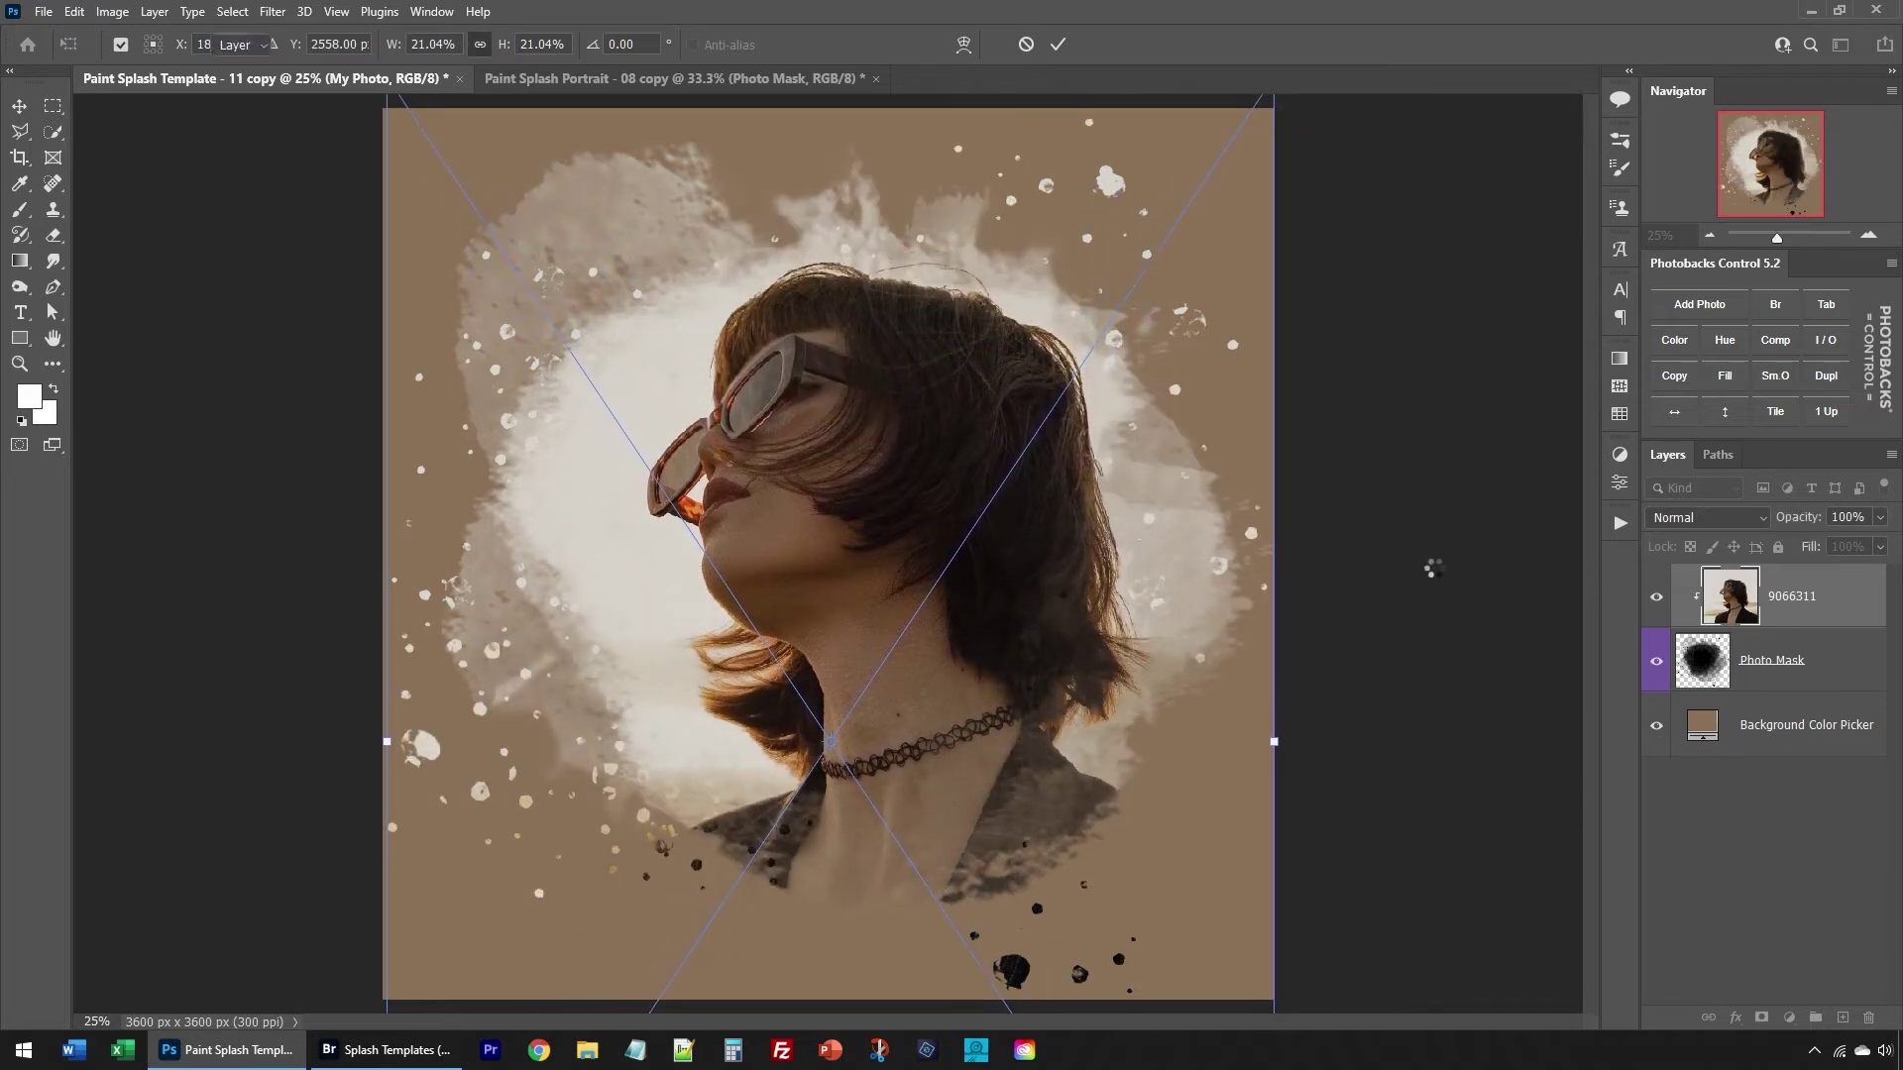
pyautogui.press('Return')
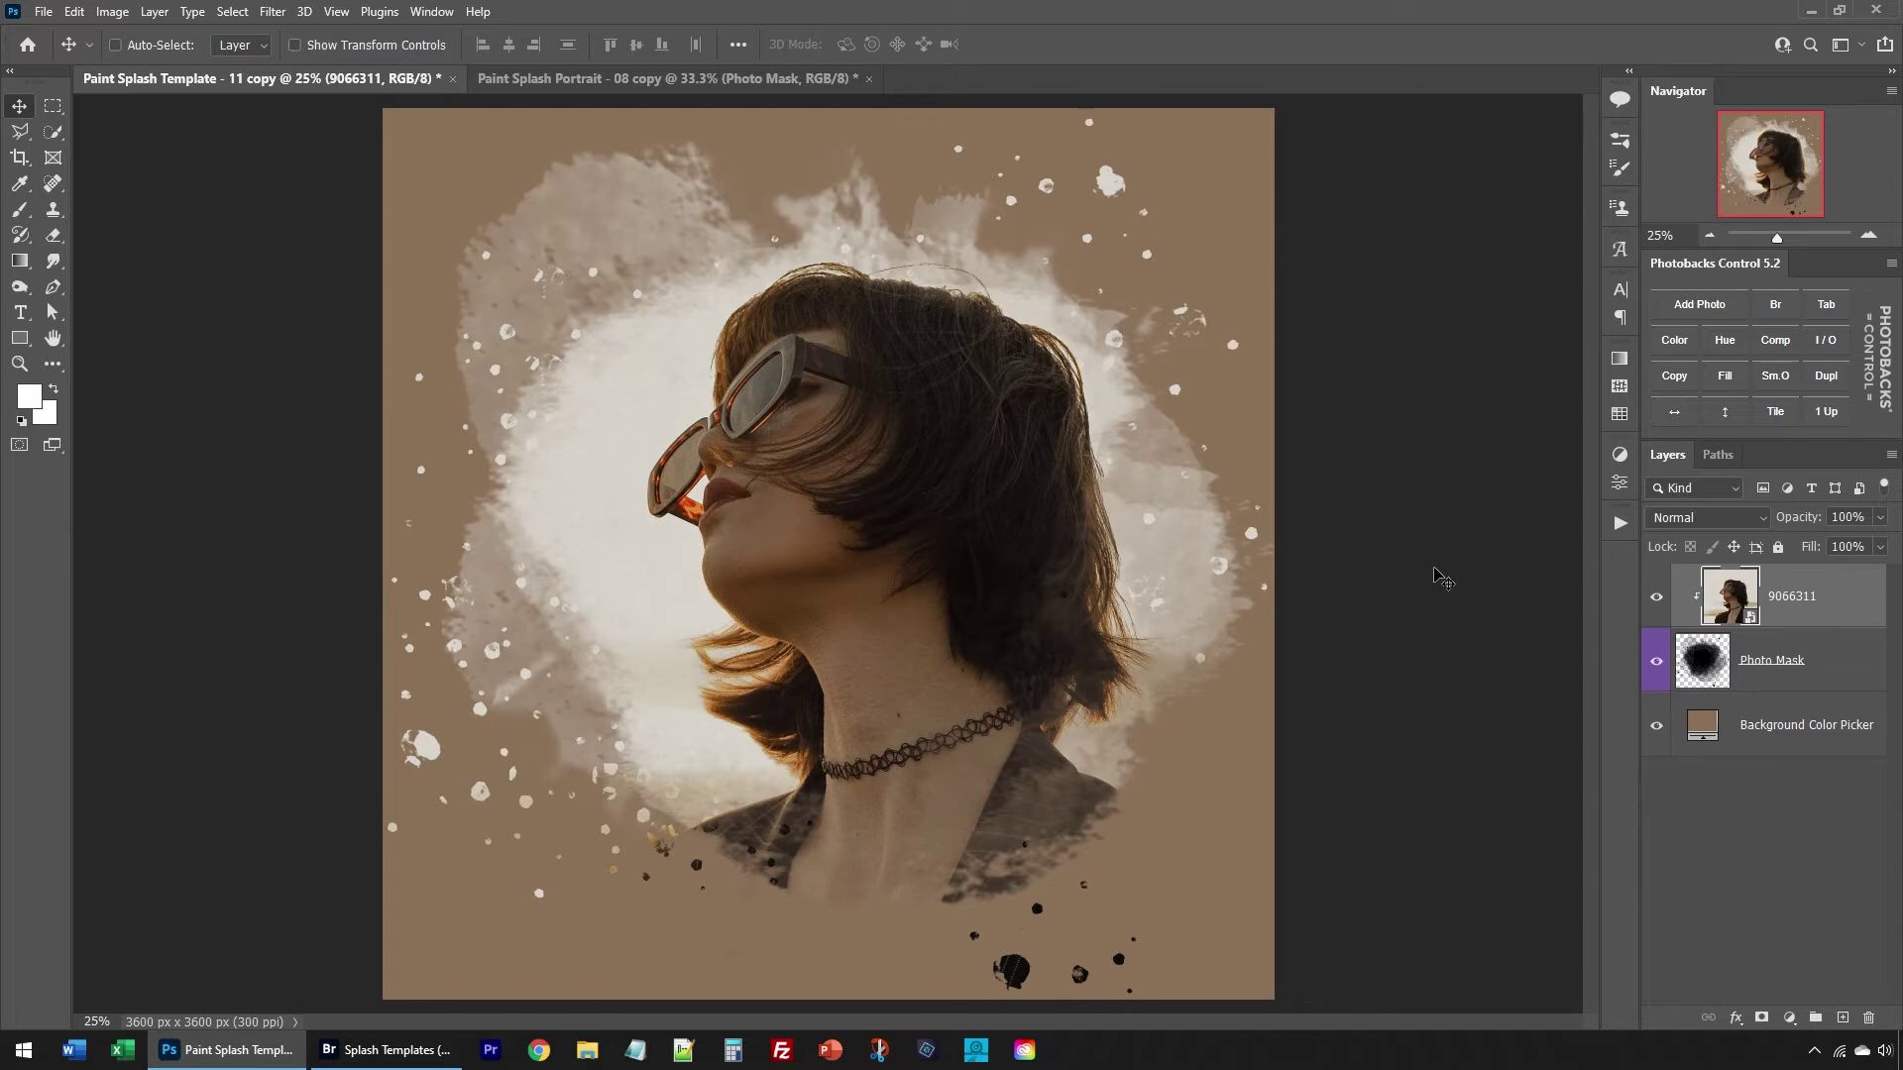
# Step: Scale the placed photo down and reposition it so the shoulders show inside the splash mask
pyautogui.hotkey('ctrl', 't')
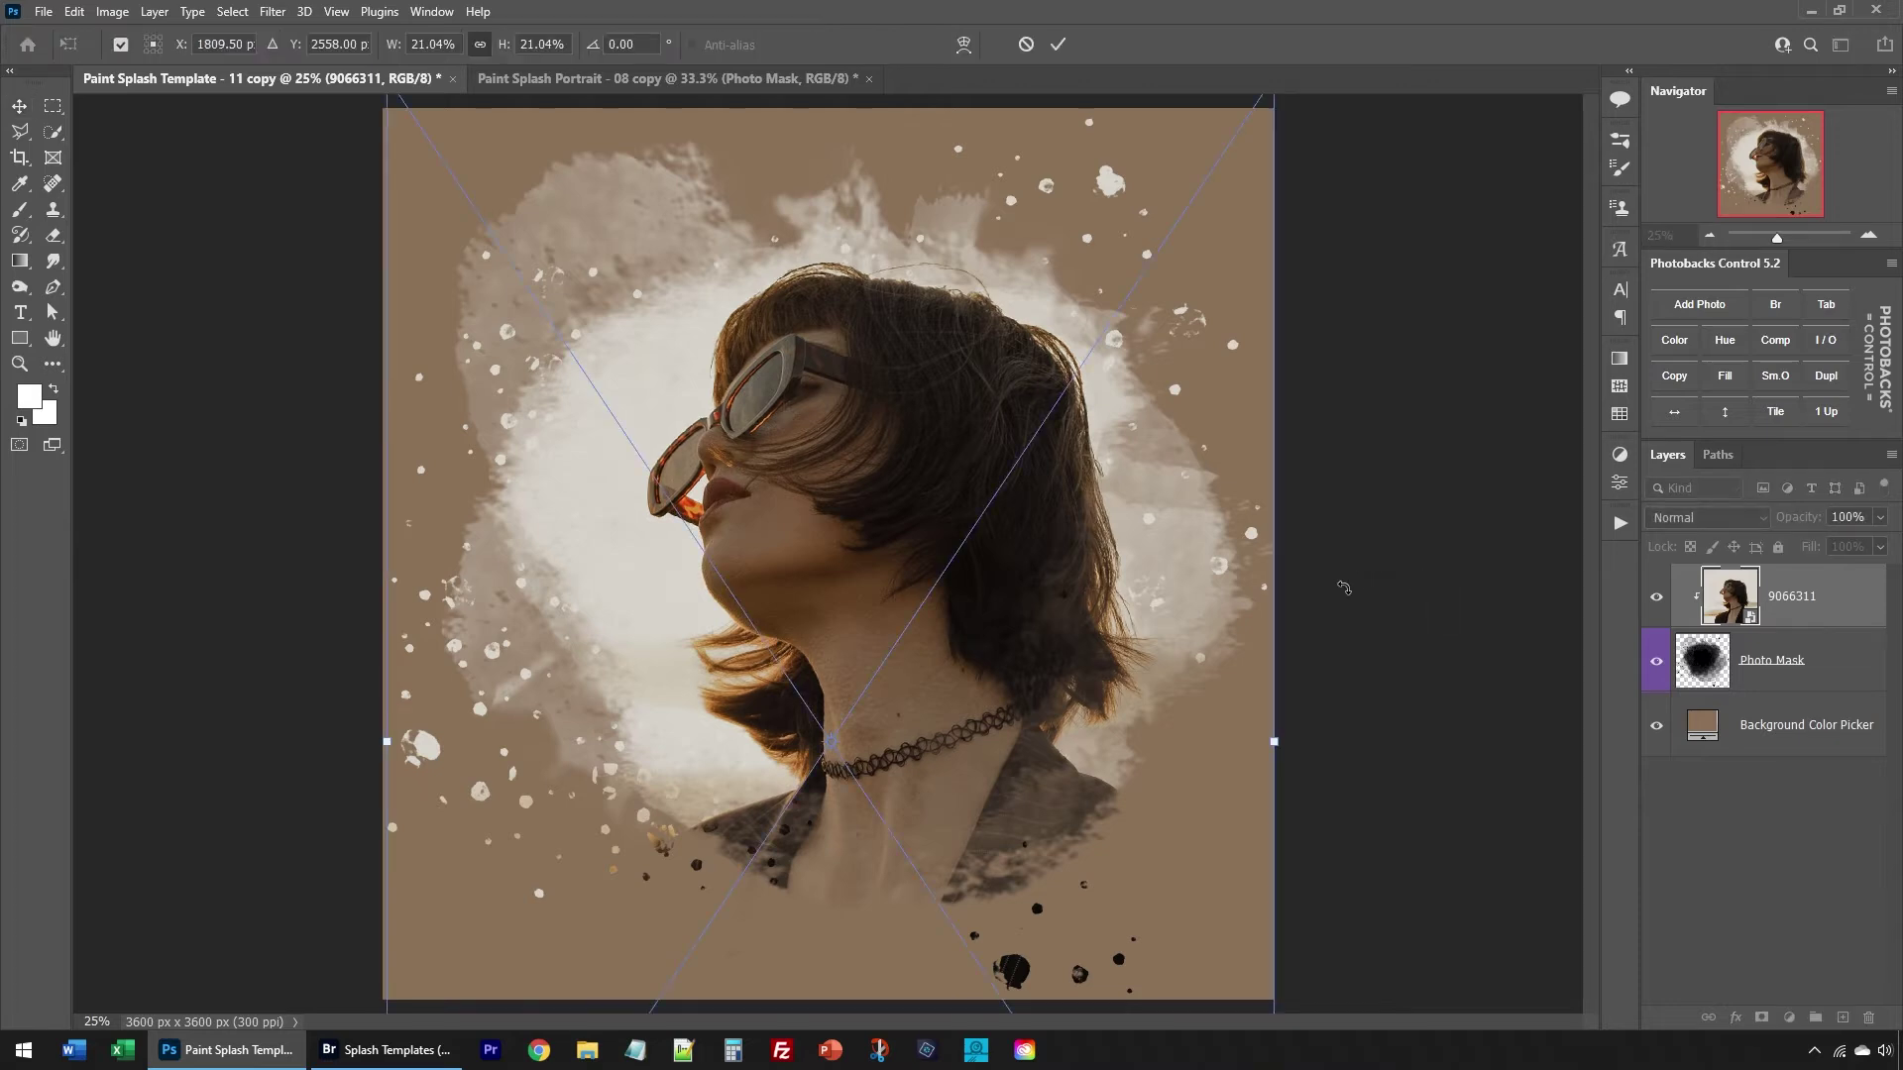
pyautogui.moveTo(1279, 742); pyautogui.dragTo(1182, 711)
pyautogui.moveTo(1074, 752); pyautogui.dragTo(1064, 691)
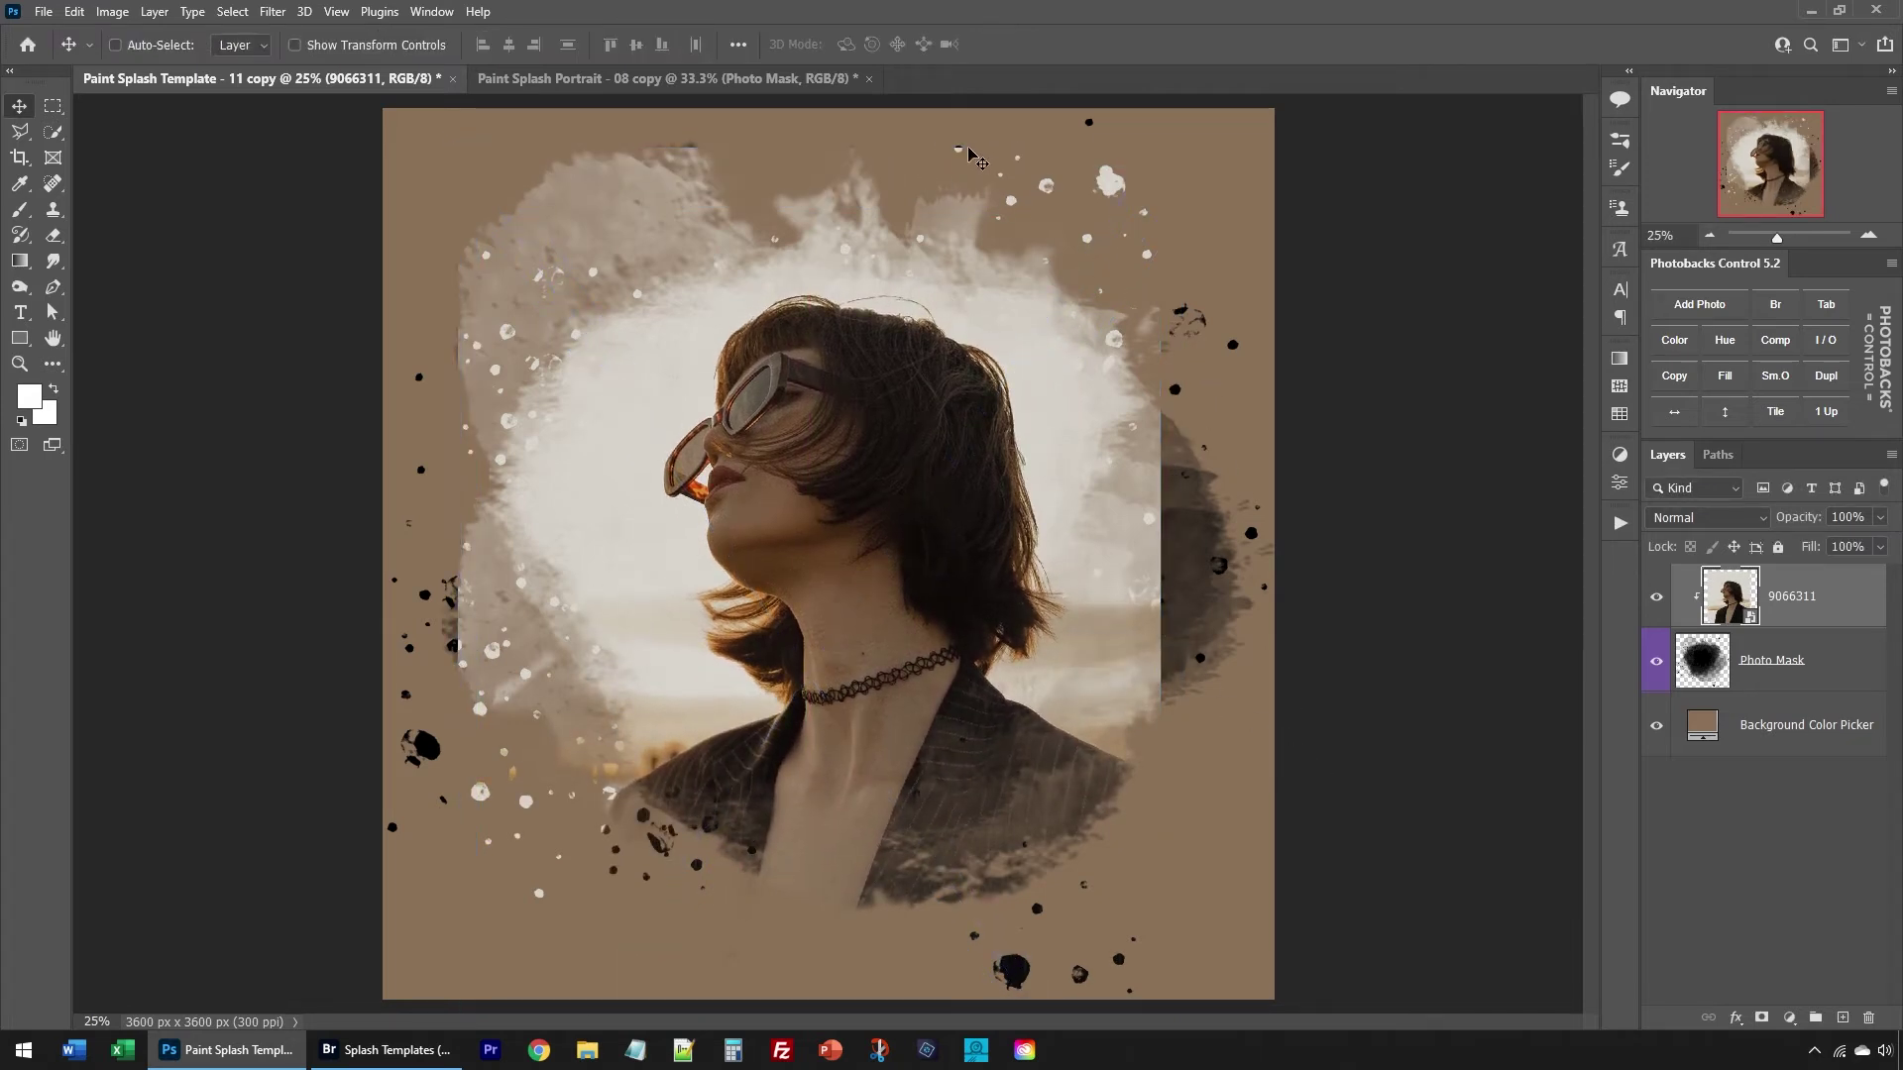
# Step: Extend the canvas on all sides with the Crop tool to 4462 x 4302 px
pyautogui.scroll(6, 958, 155)
pyautogui.scroll(-6, 984, 276)
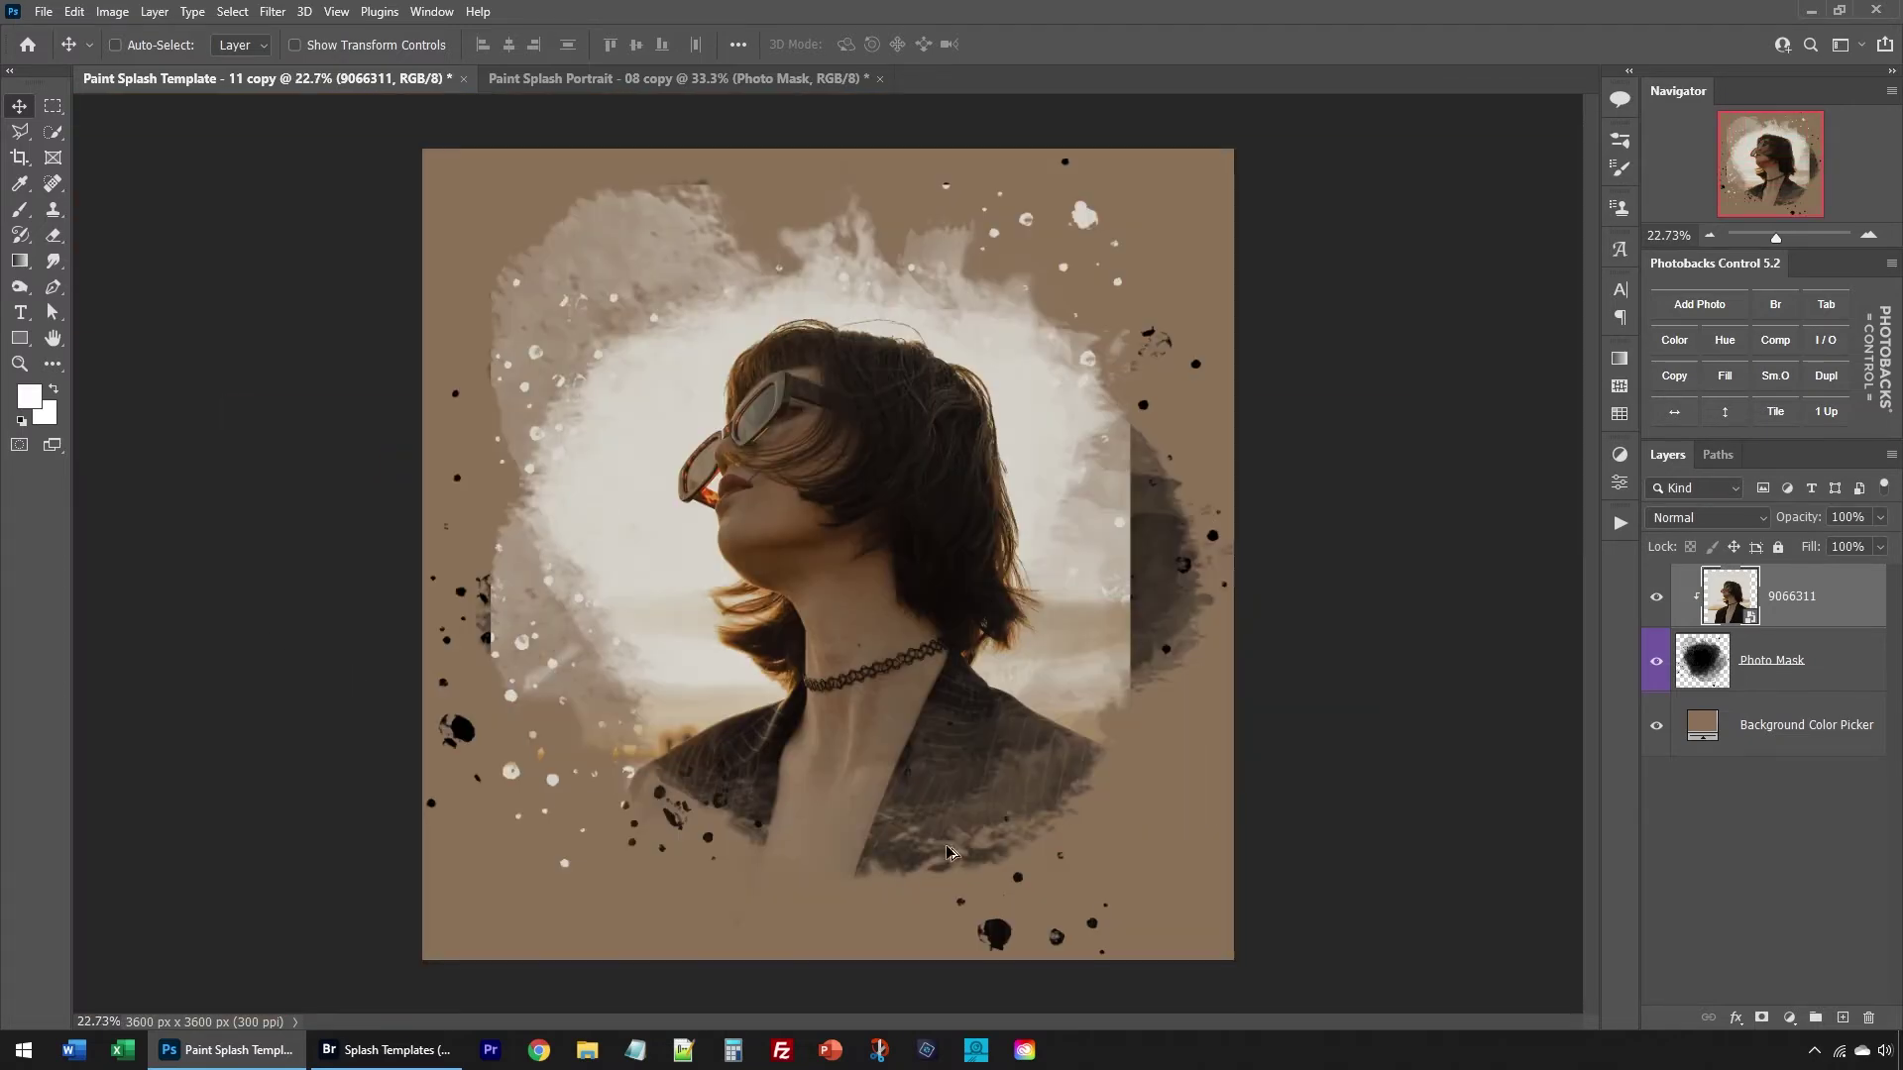
pyautogui.scroll(-1, 889, 708)
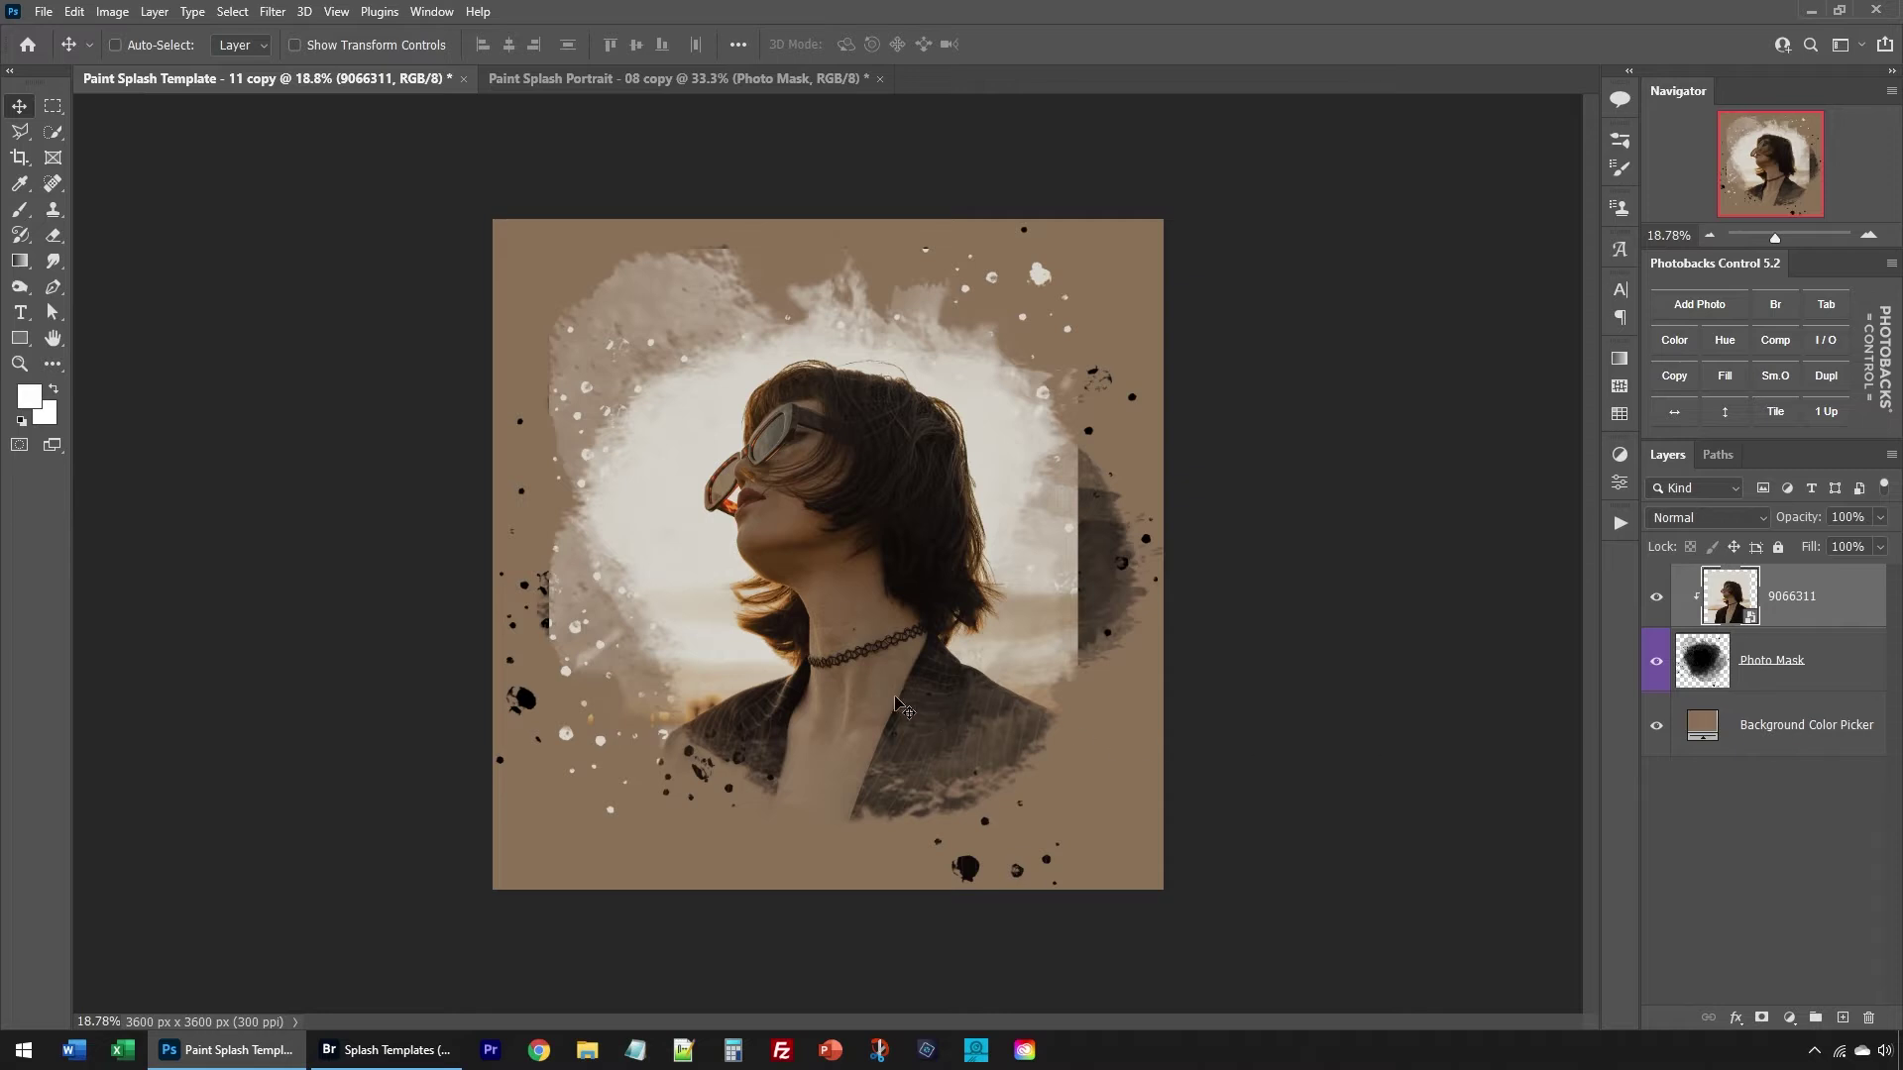
pyautogui.press('c')
pyautogui.moveTo(829, 234); pyautogui.dragTo(831, 152)
pyautogui.moveTo(1165, 544); pyautogui.dragTo(1245, 545)
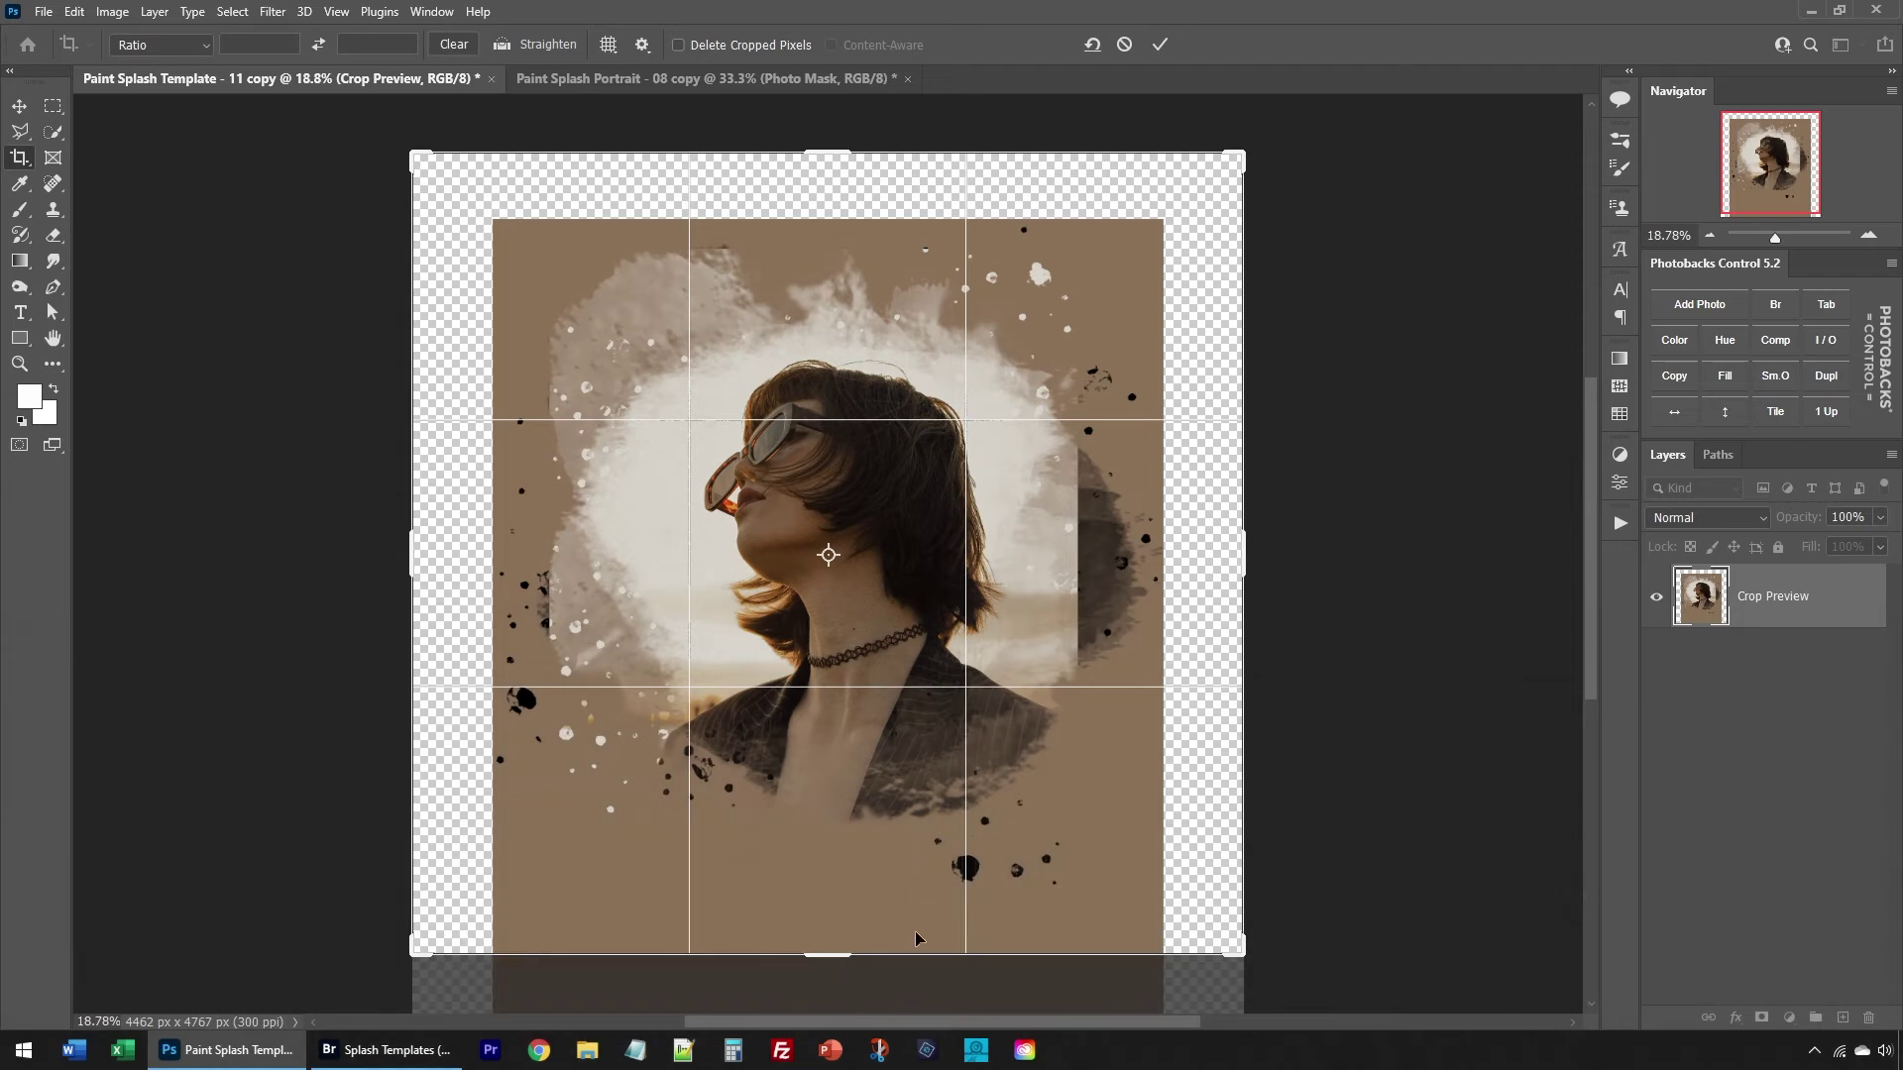
pyautogui.press('Return')
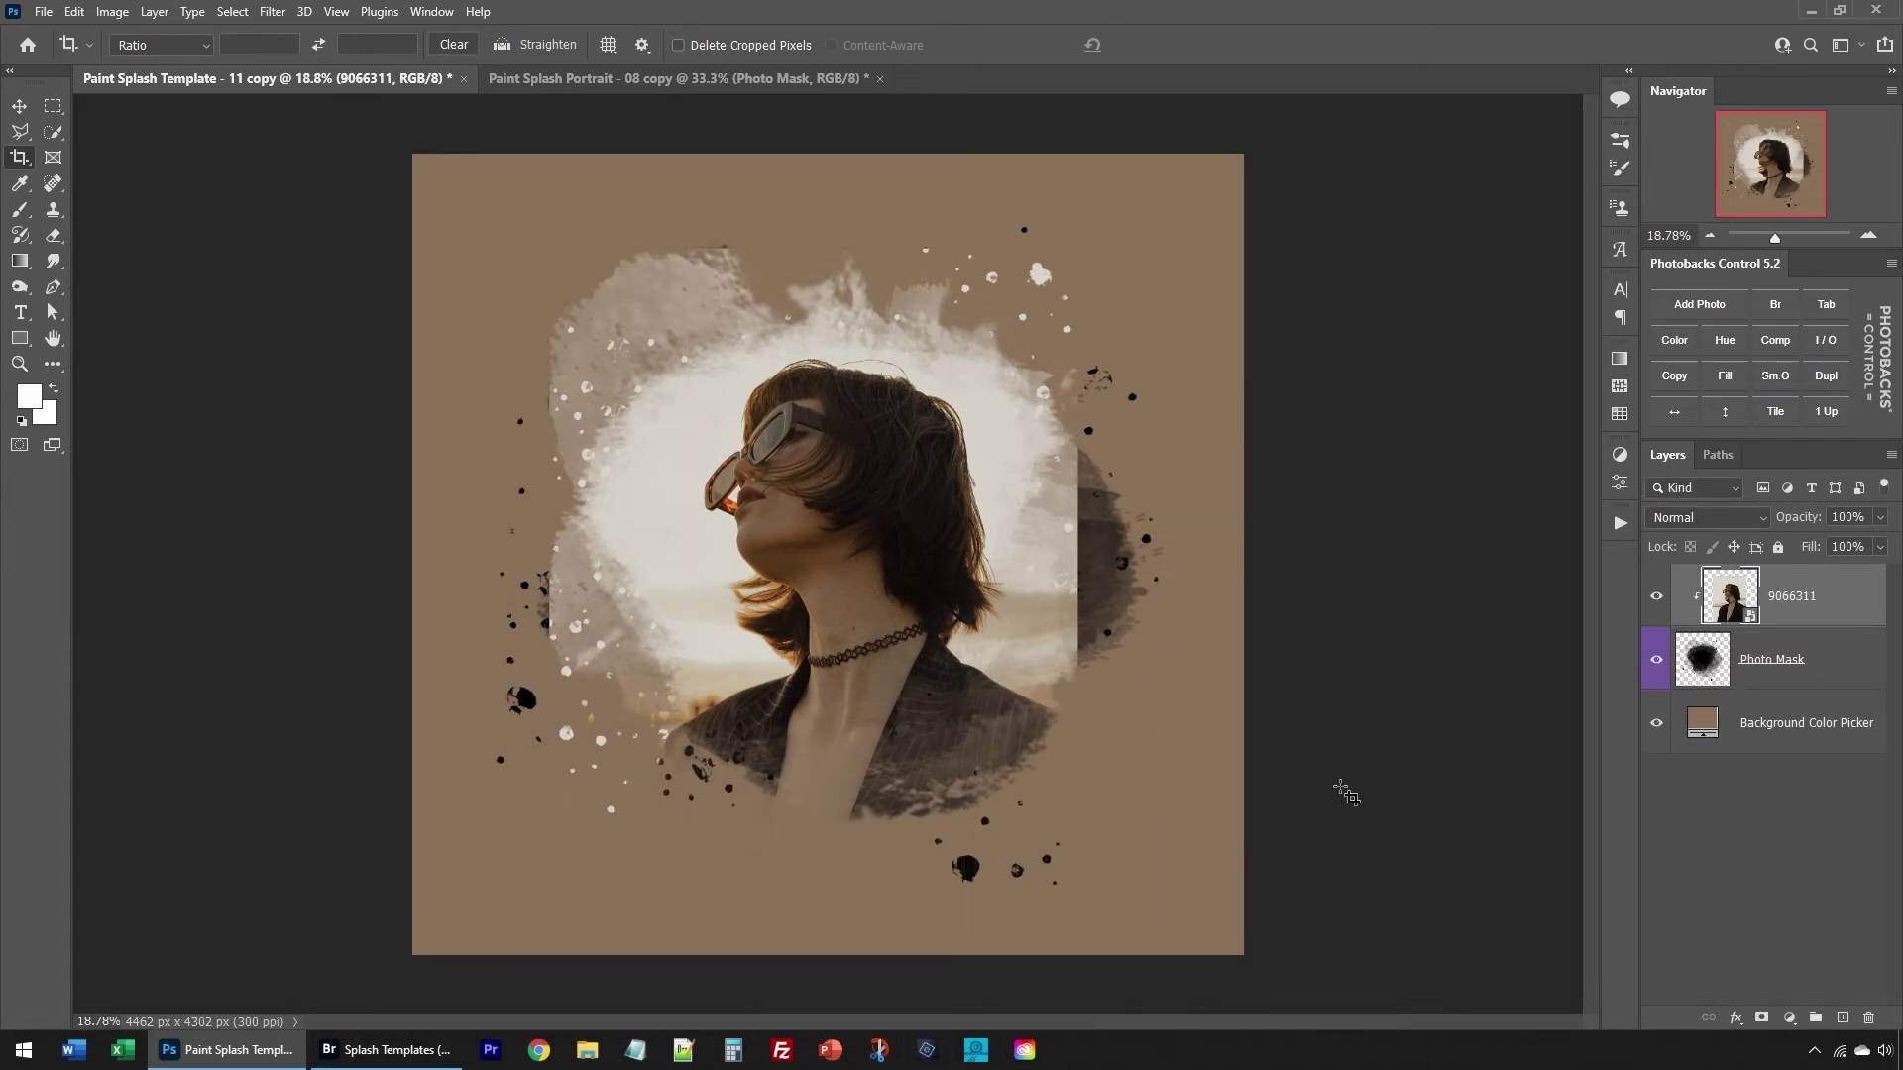
# Step: Select the Photo Mask layer together with the photo and move both slightly upward on the enlarged canvas
pyautogui.scroll(1, 1035, 684)
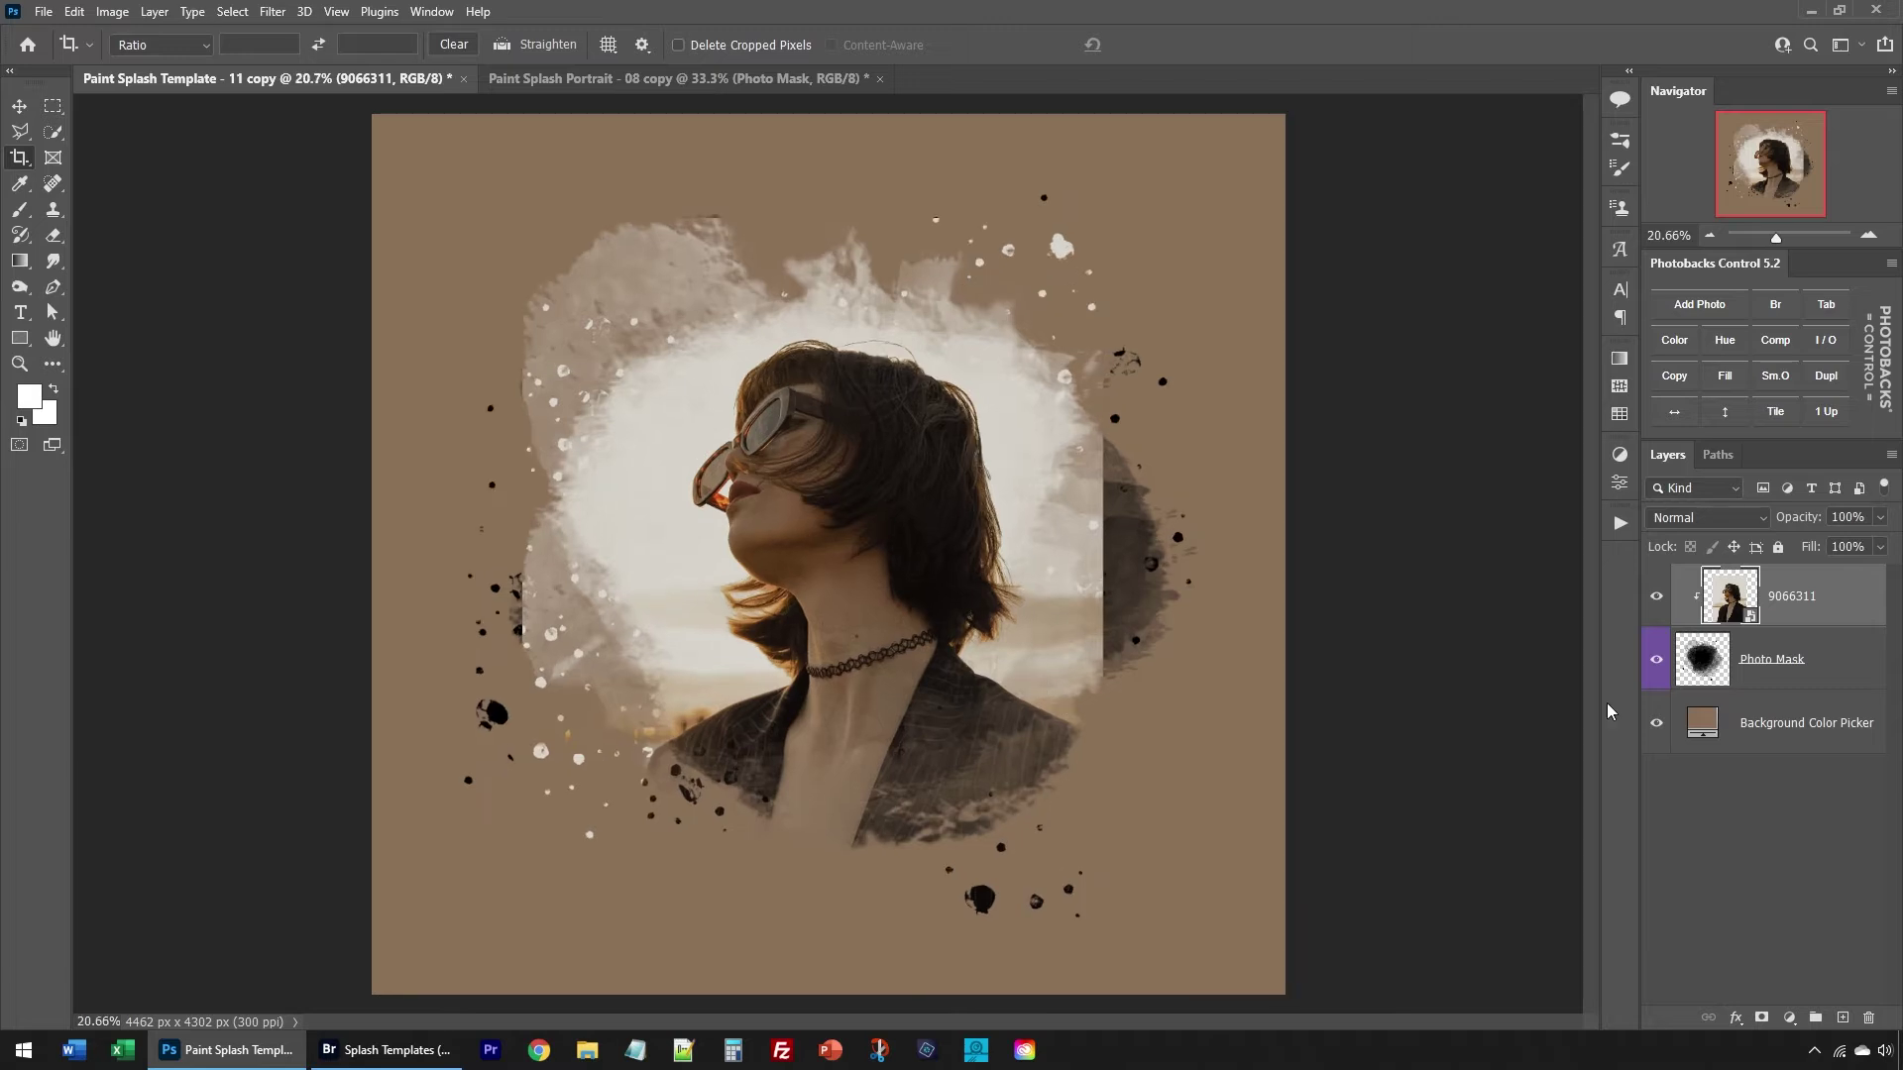
pyautogui.click(1777, 684)
pyautogui.press('v')
pyautogui.moveTo(1125, 658)
pyautogui.mouseDown()
pyautogui.moveTo(1092, 595)
pyautogui.moveTo(1015, 595)
pyautogui.moveTo(1123, 609)
pyautogui.moveTo(1126, 659)
pyautogui.mouseUp()
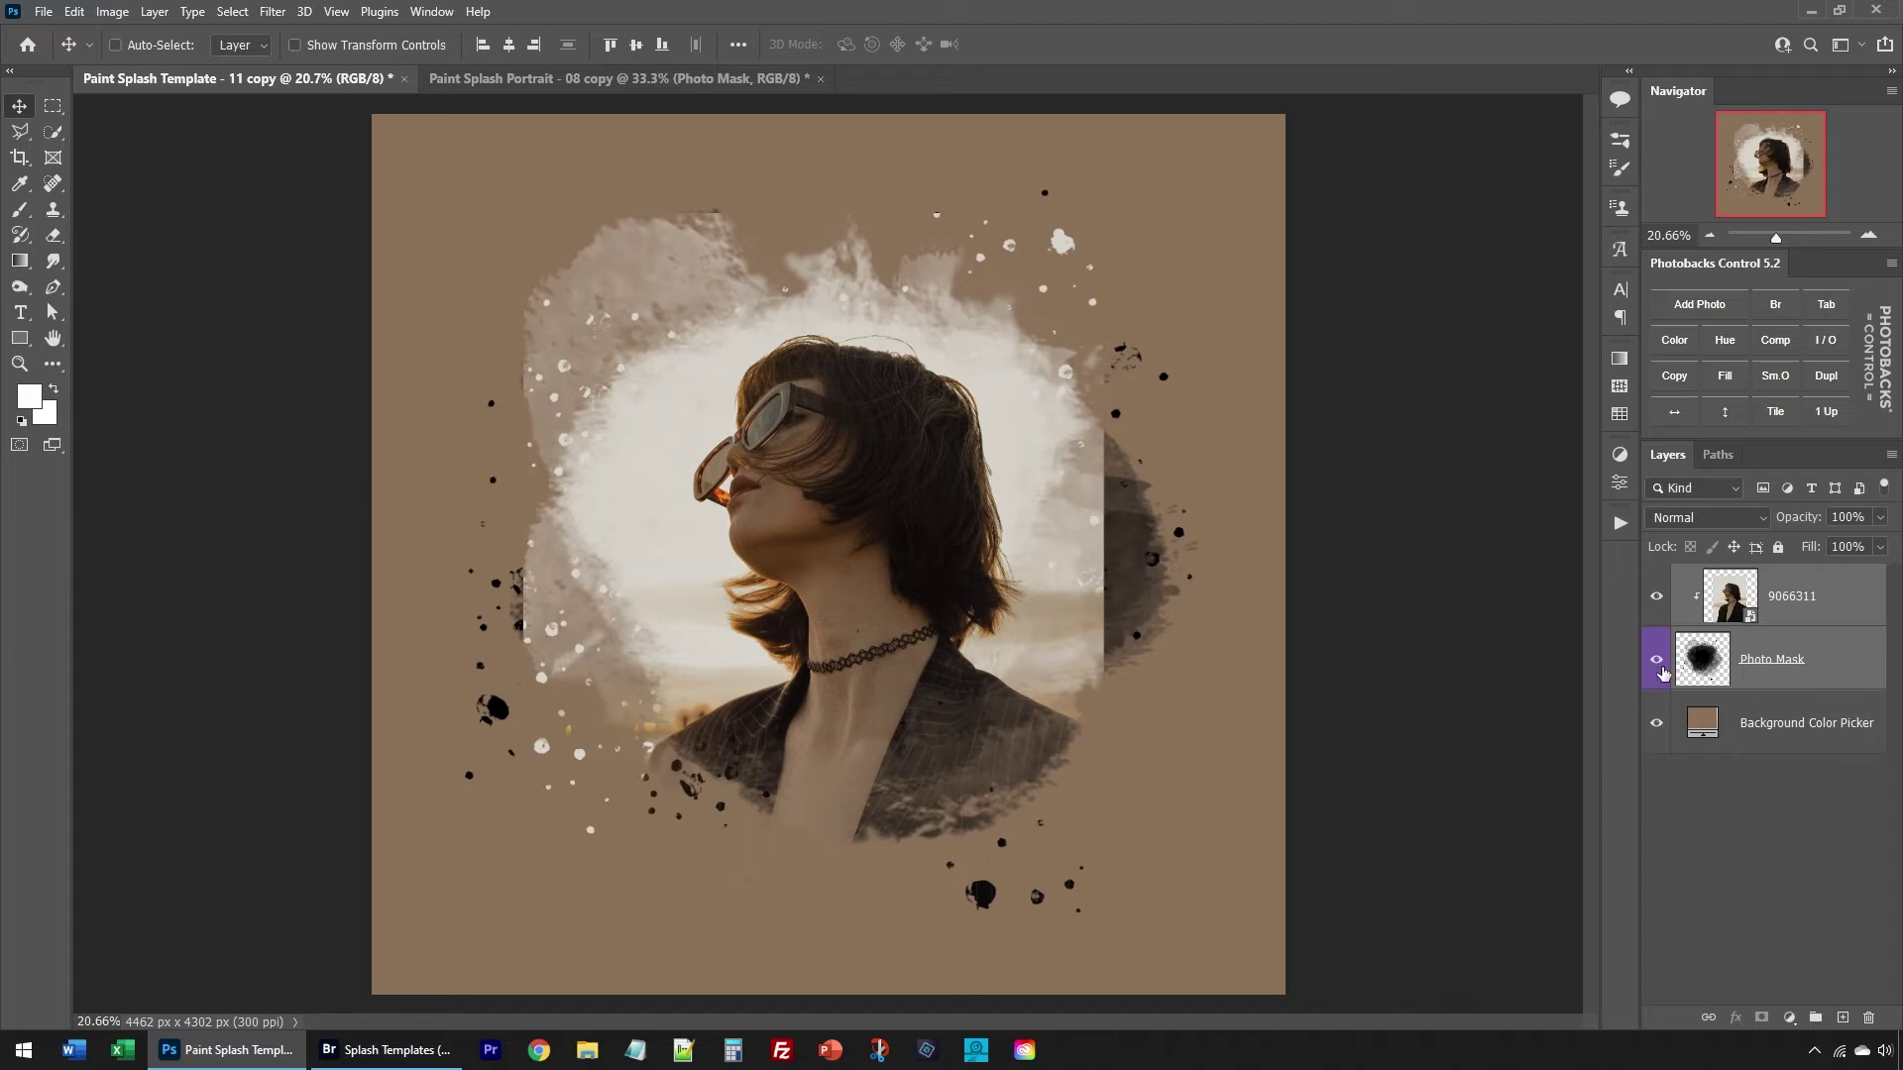
# Step: Select only the 9066311 photo layer and nudge it slightly down within the mask
pyautogui.click(1734, 616)
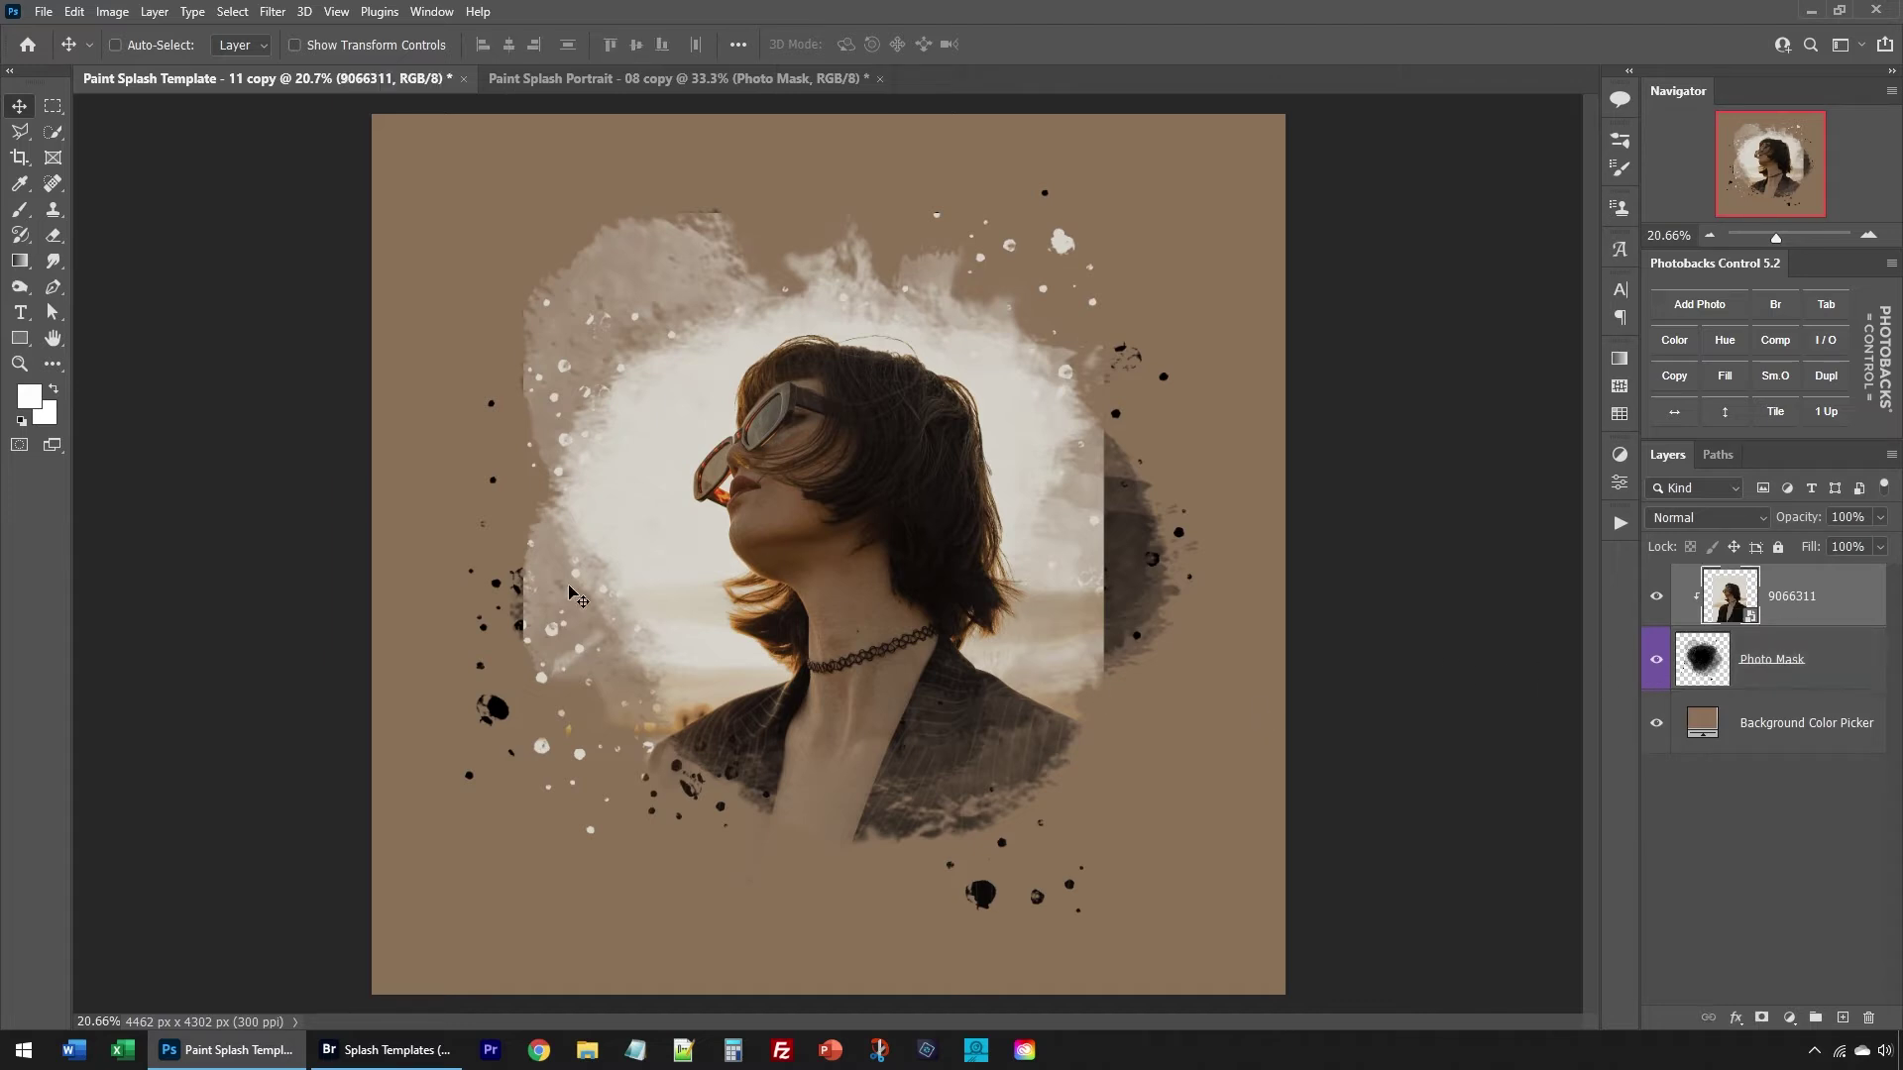
pyautogui.hotkey('shift', 'Down')
pyautogui.hotkey('shift', 'Down')
pyautogui.hotkey('shift', 'Down')
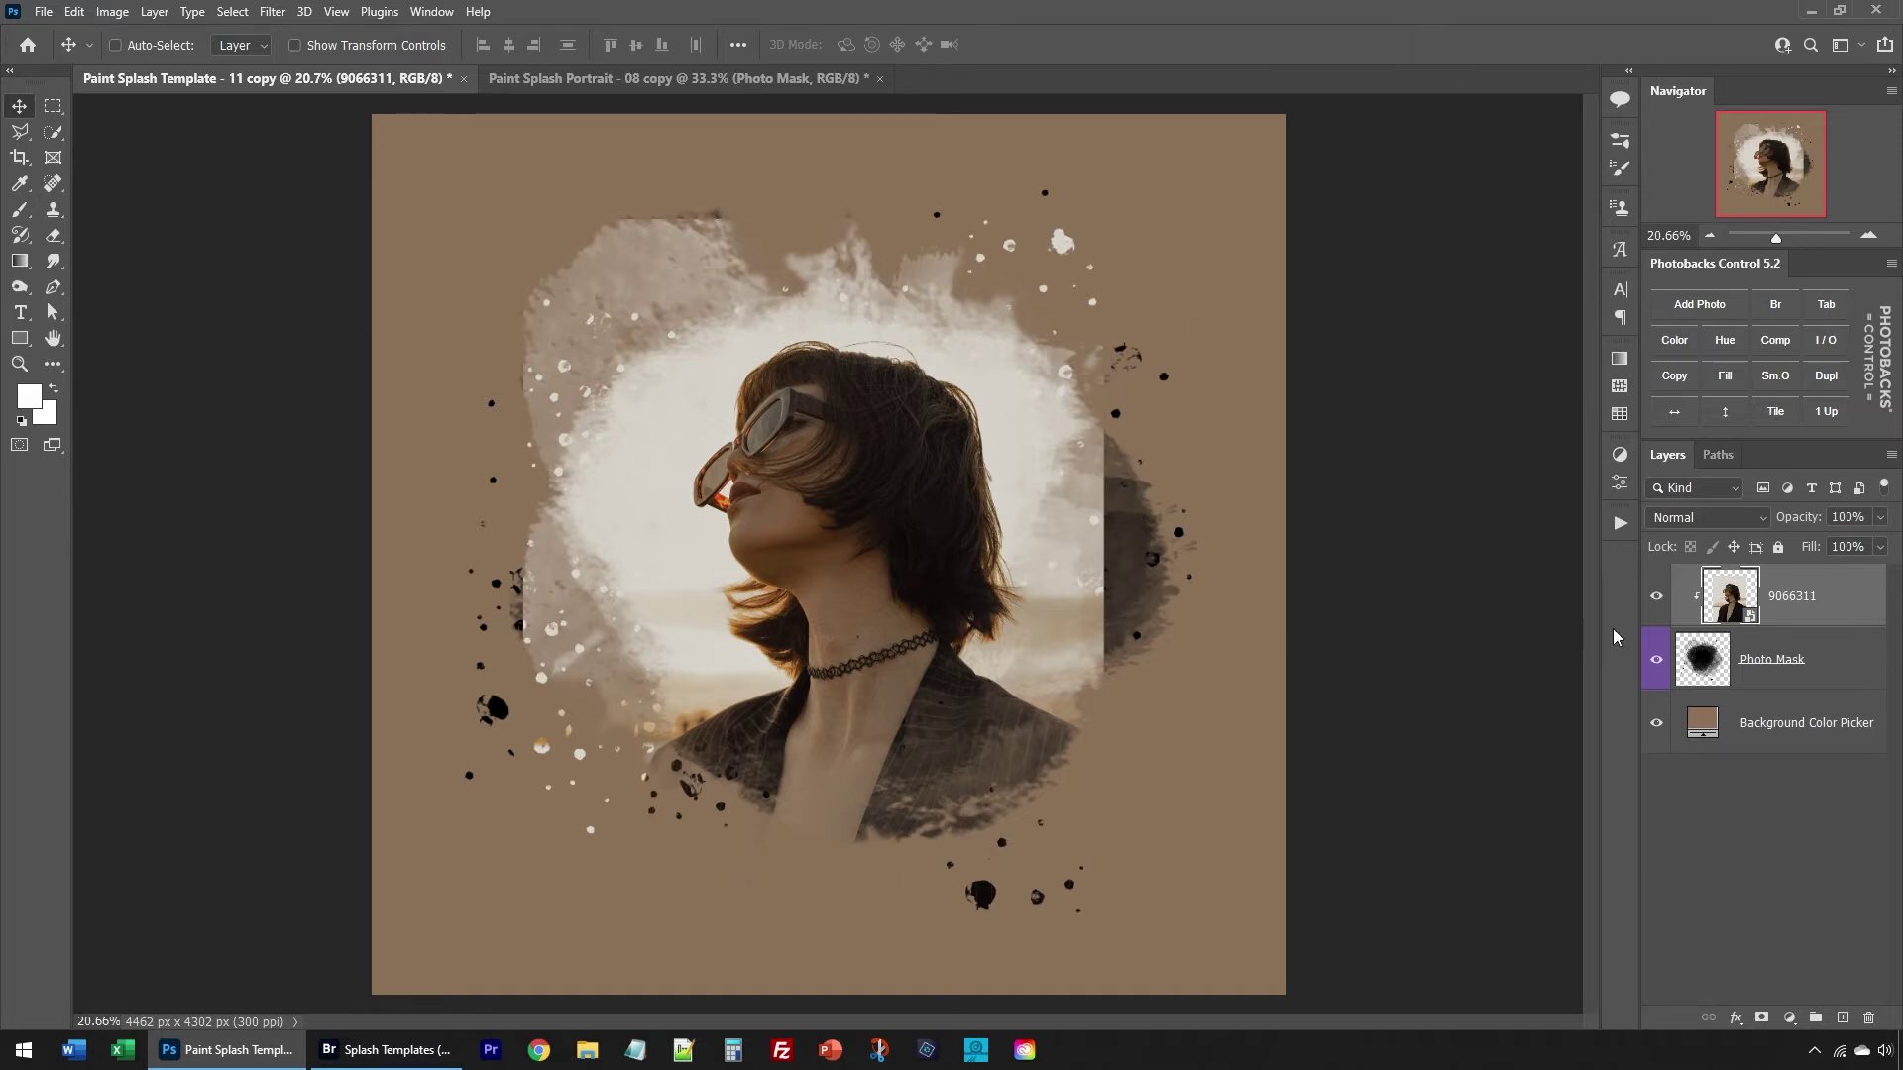
# Step: Duplicate the photo layer and make a combined rectangular marquee selection over the mask areas beyond the photo's upper, left and right edges
pyautogui.click(1675, 377)
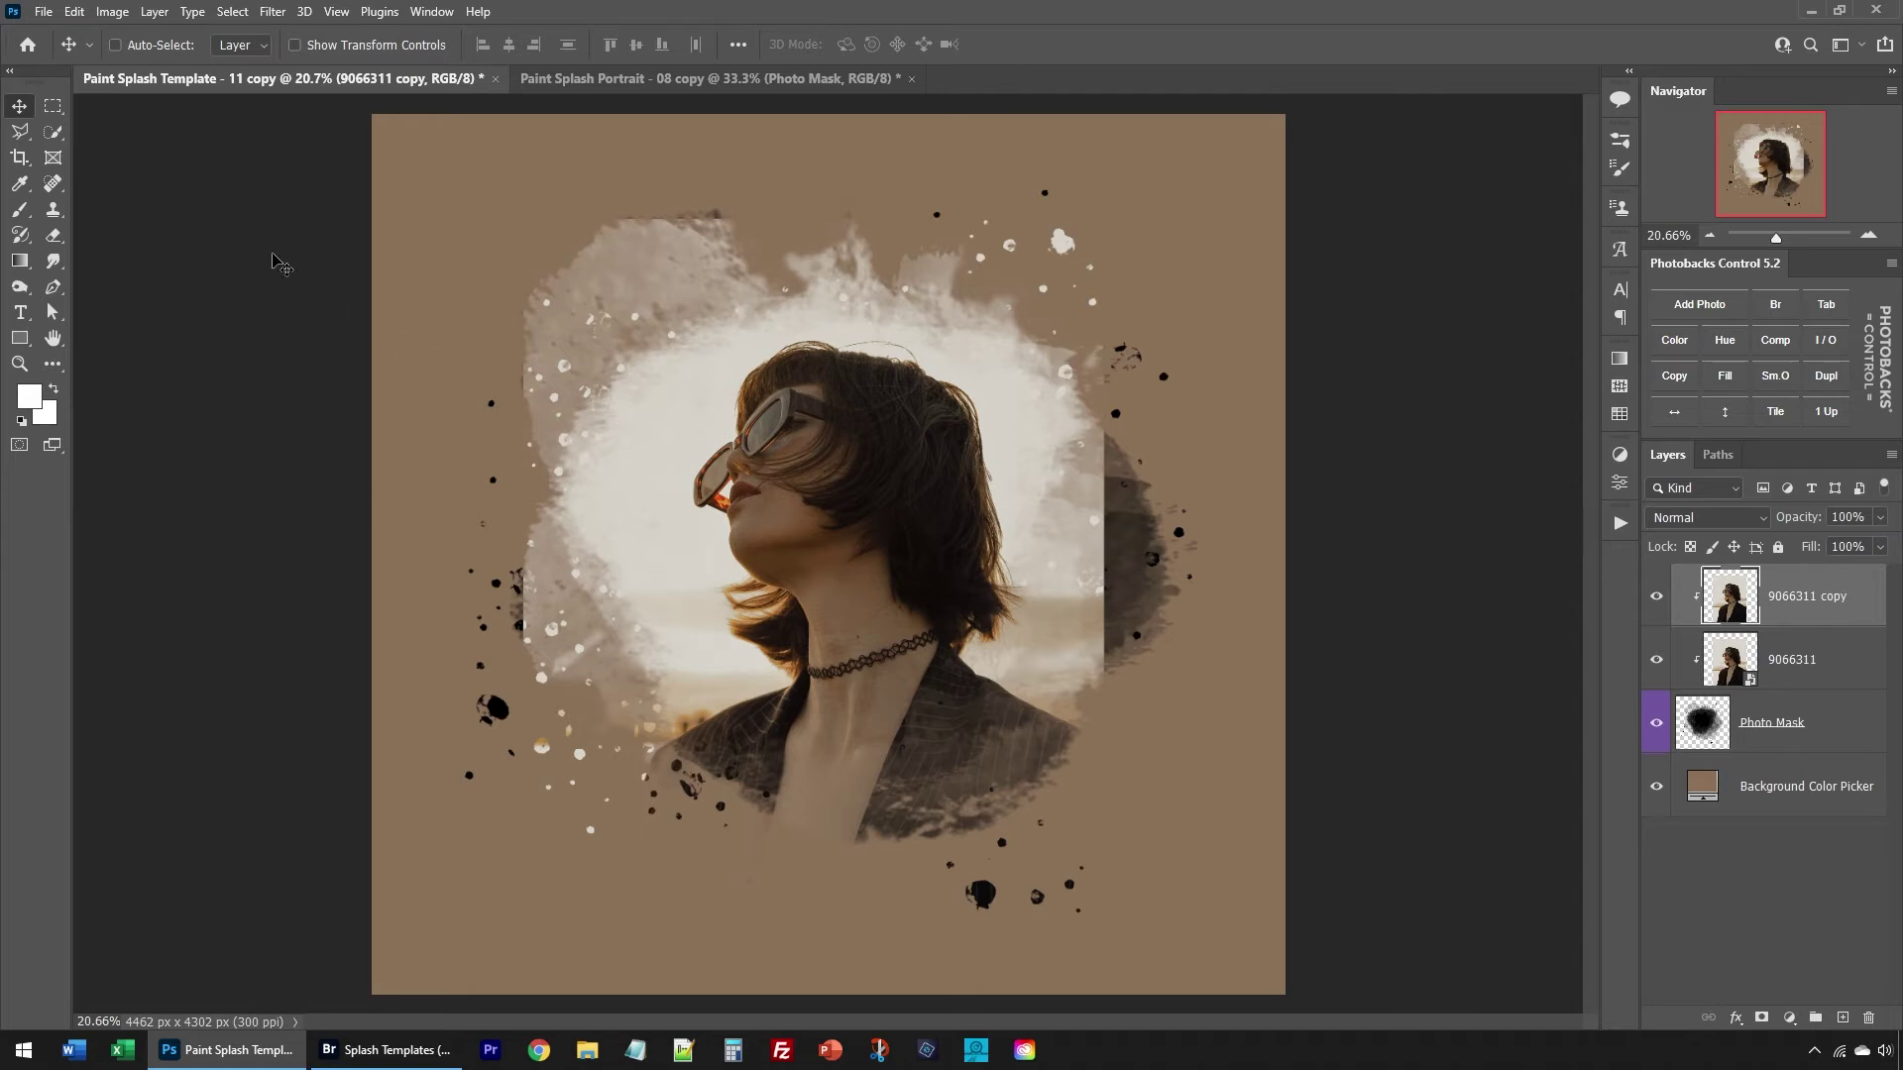
pyautogui.moveTo(54, 106); pyautogui.dragTo(96, 109)
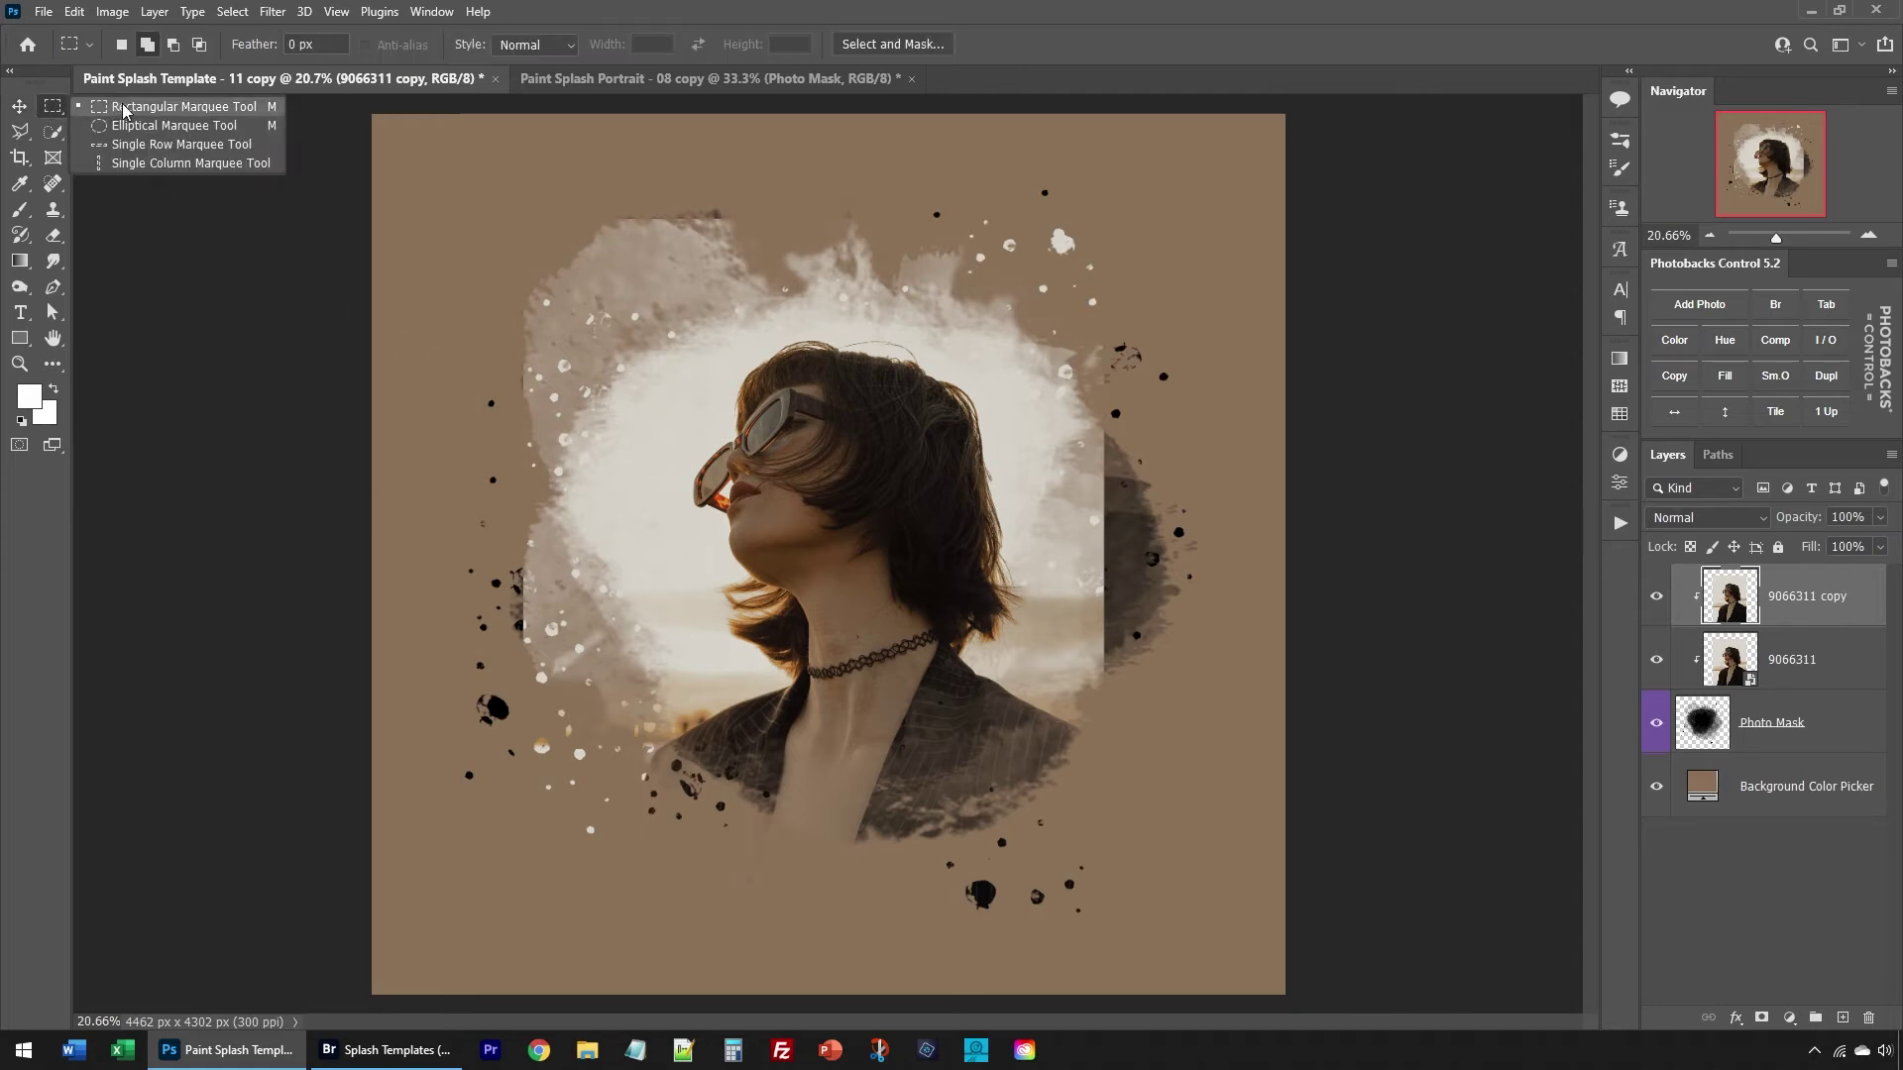
pyautogui.click(124, 108)
pyautogui.moveTo(515, 124); pyautogui.dragTo(1229, 223)
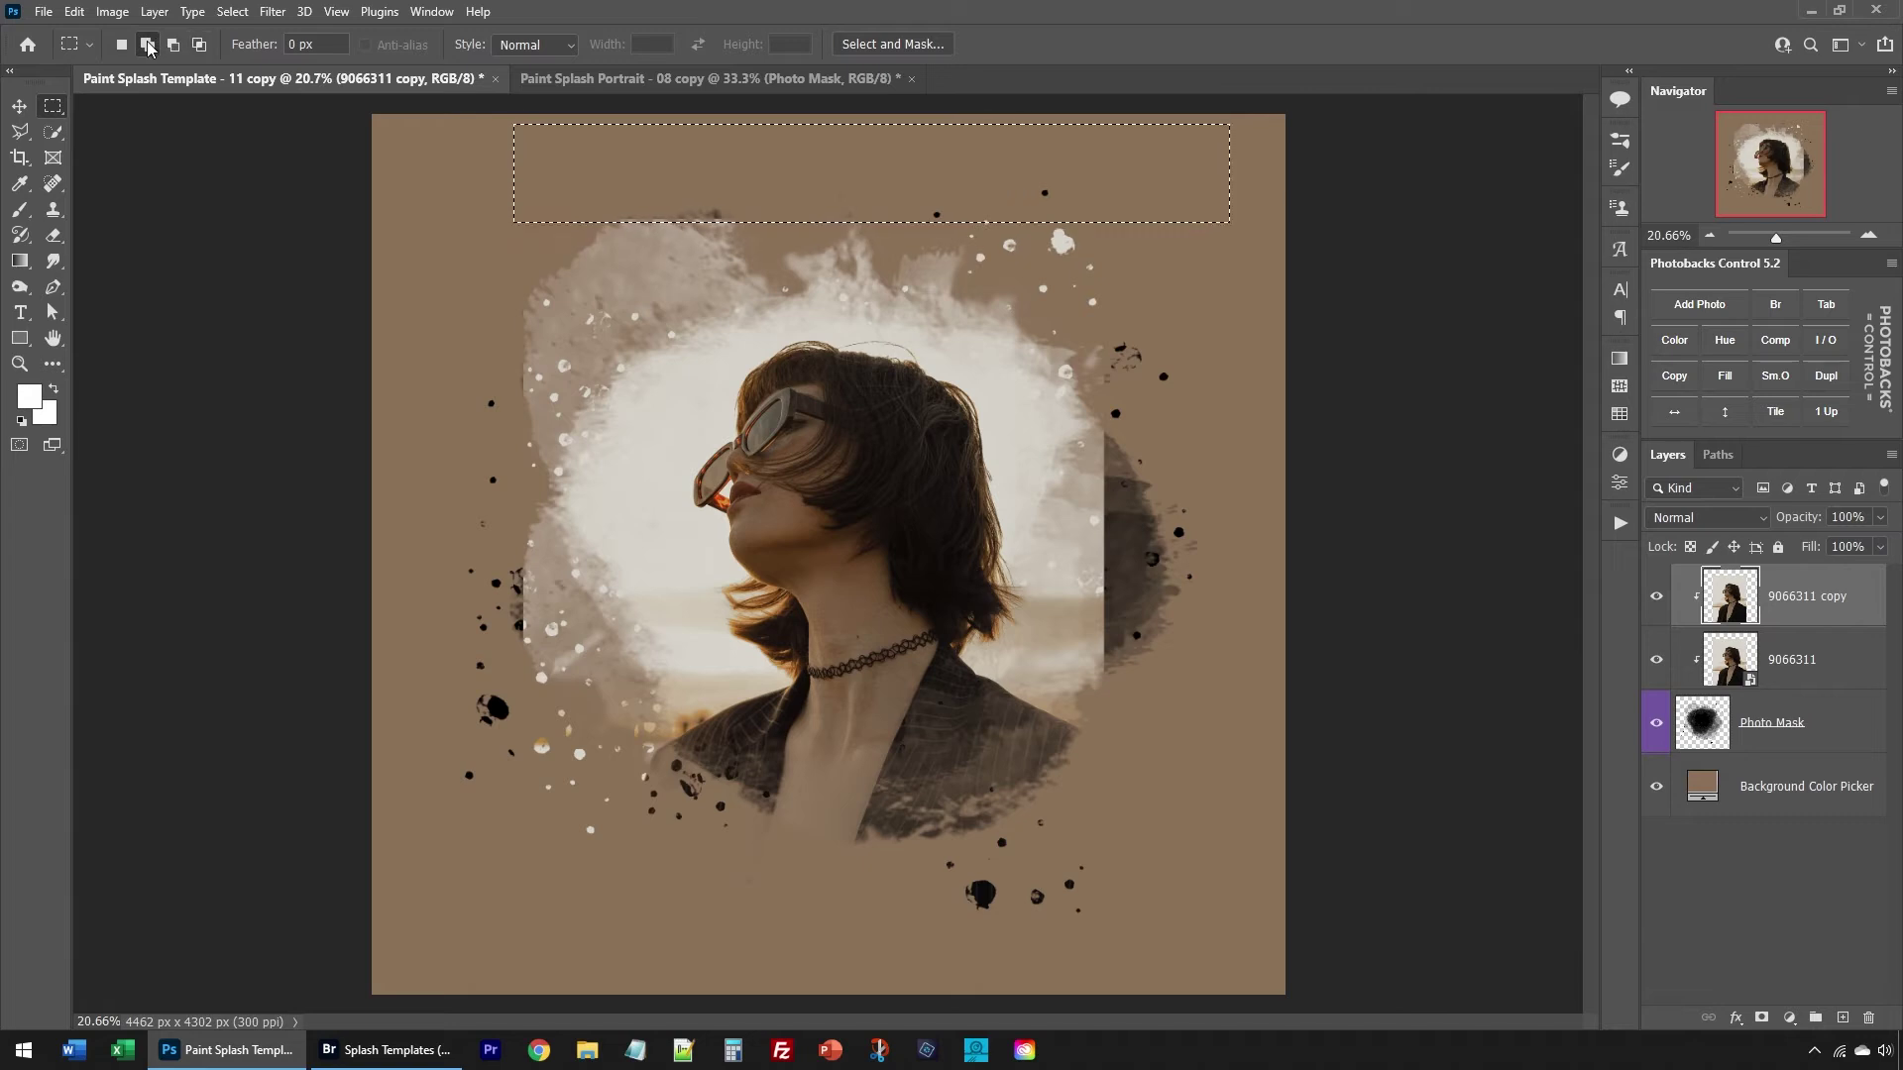
pyautogui.moveTo(417, 303); pyautogui.dragTo(529, 861)
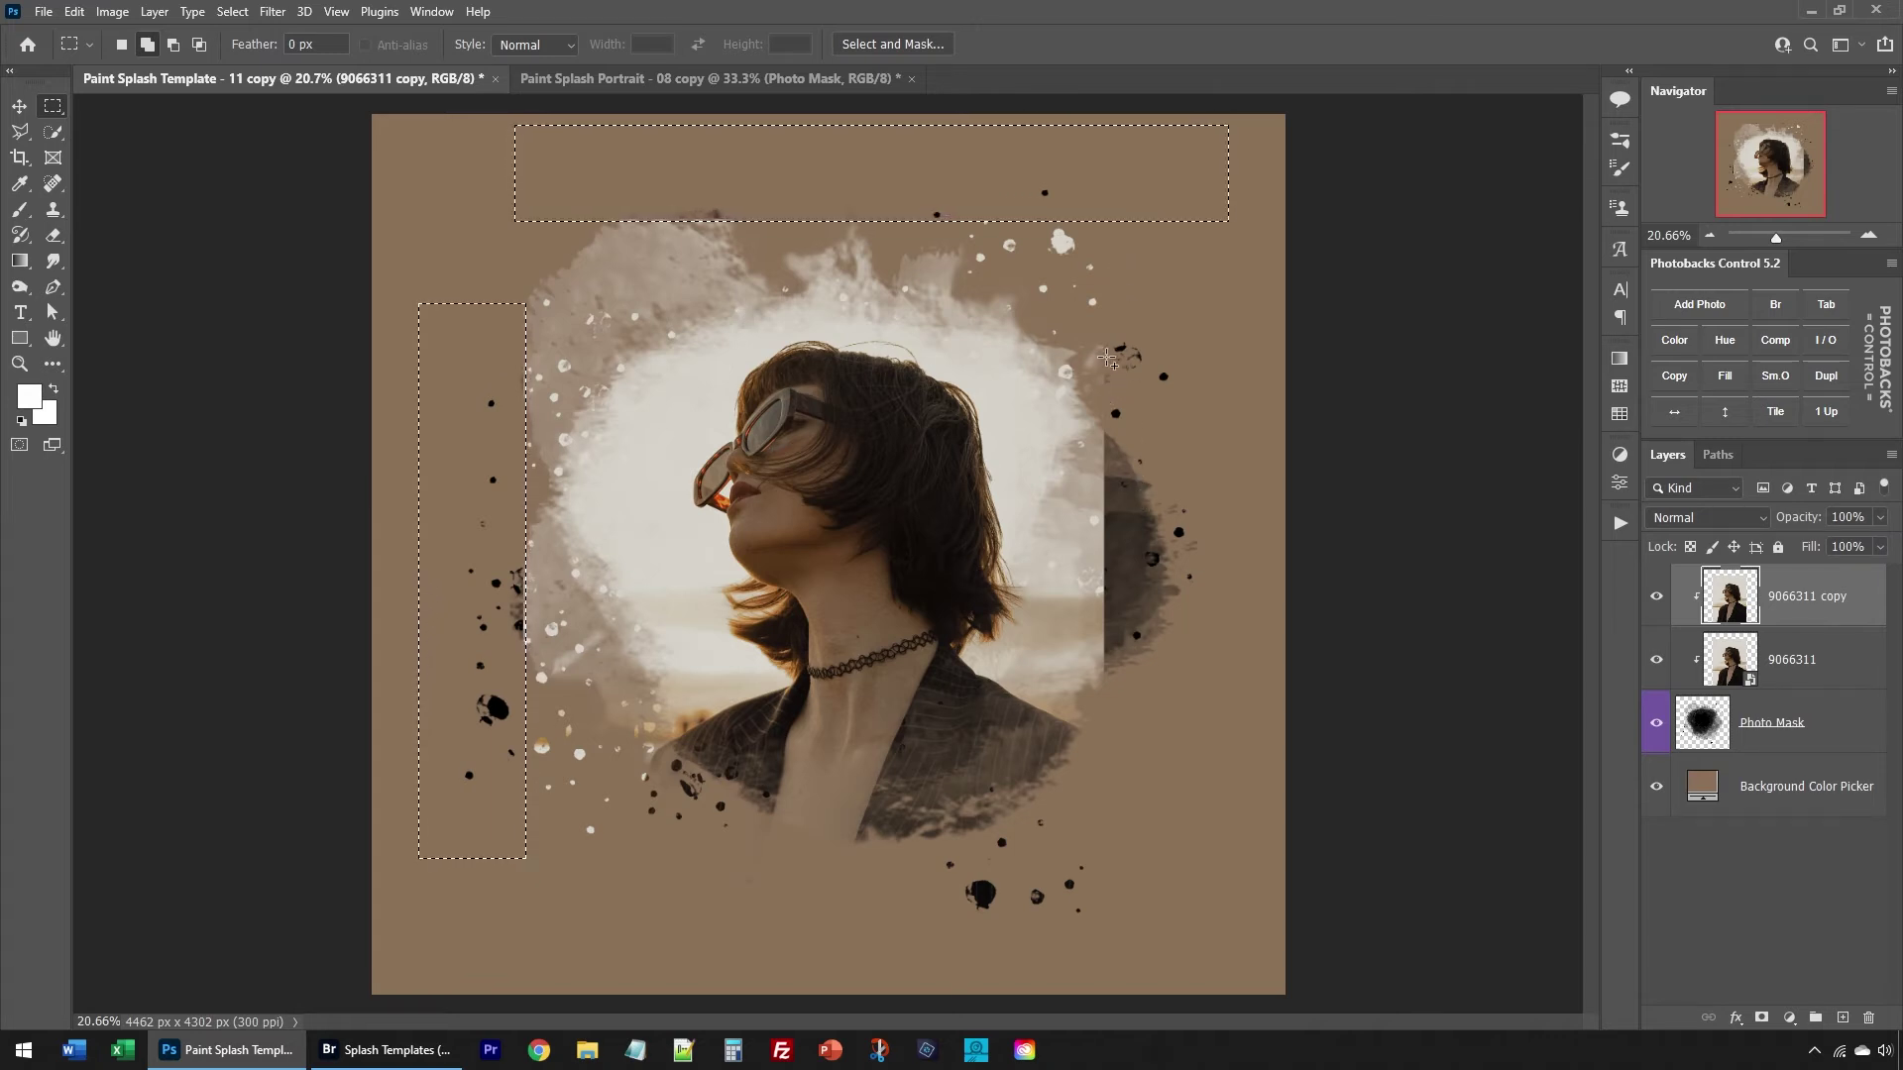
pyautogui.moveTo(1102, 322); pyautogui.dragTo(1226, 811)
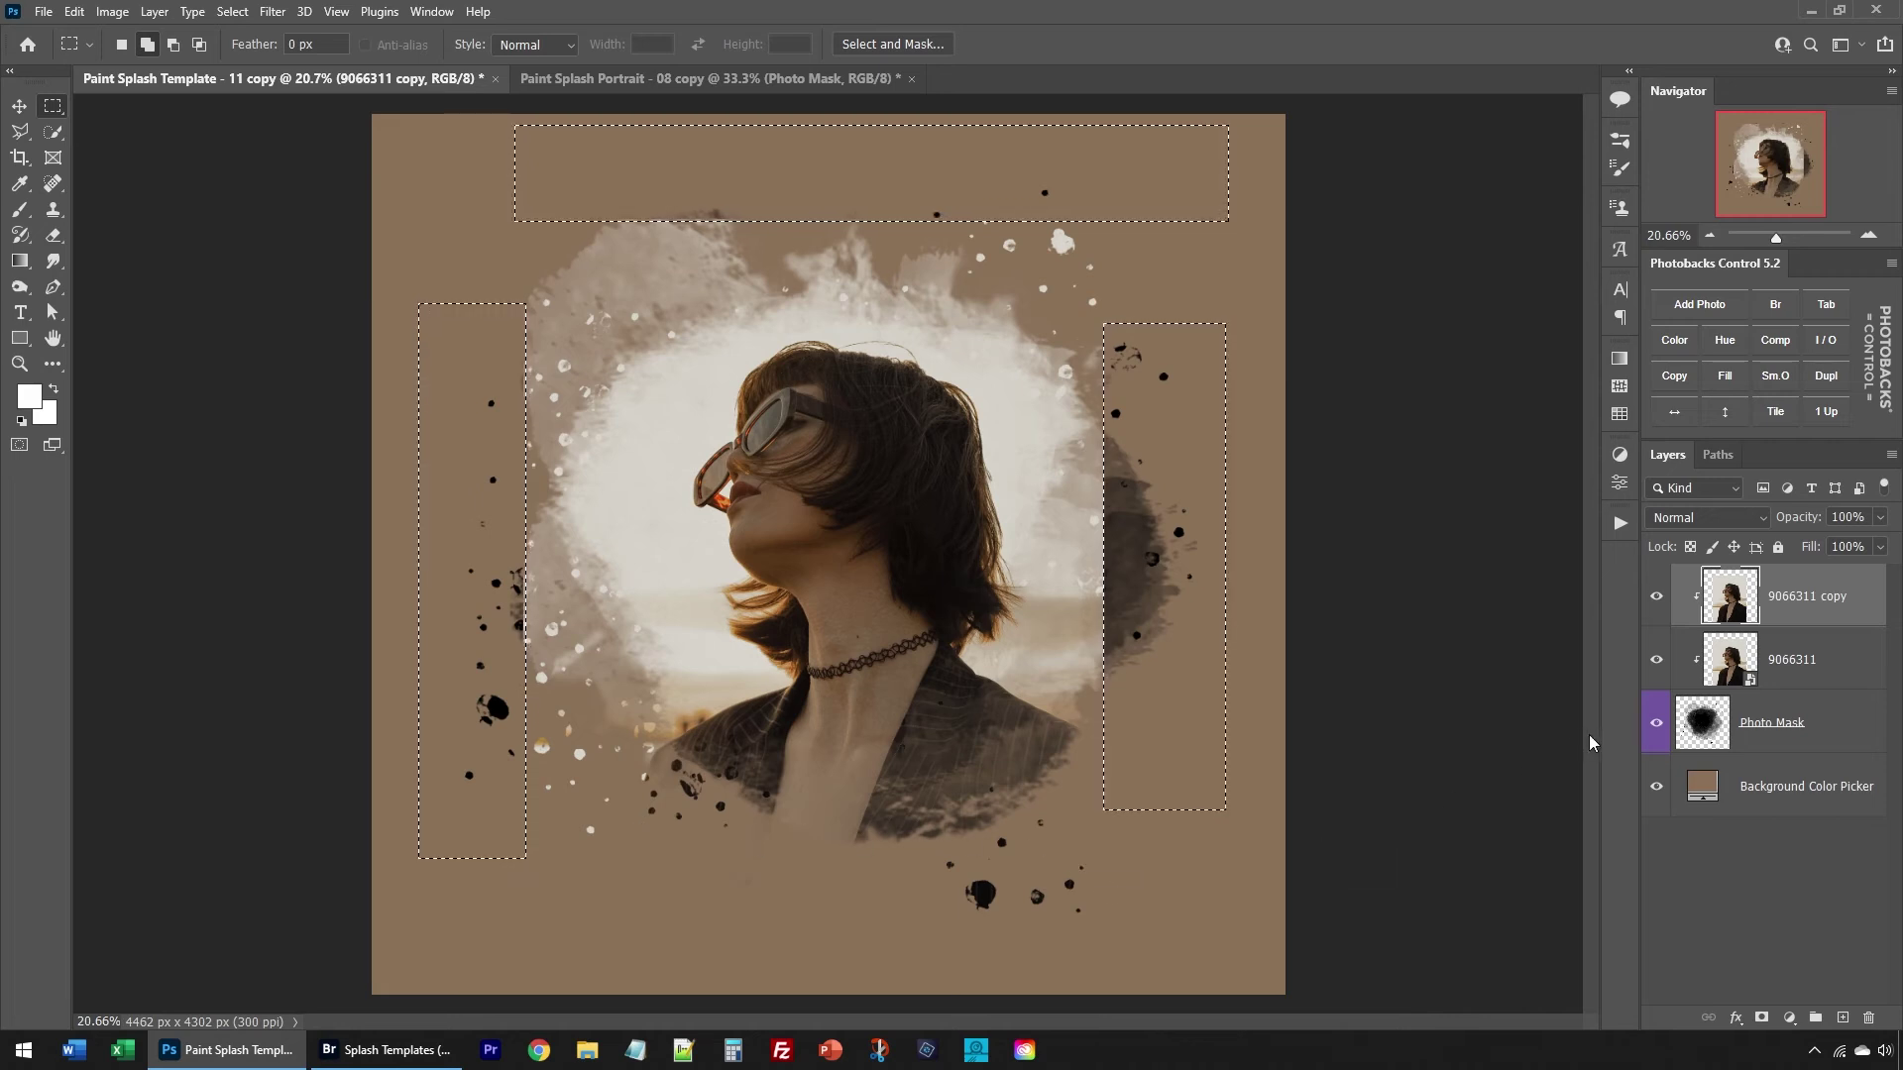
# Step: Fill the selected mask areas with matching photo texture, deselect, and toggle the 9066311 copy layer's visibility to compare
pyautogui.moveTo(923, 836); pyautogui.dragTo(1112, 947)
pyautogui.moveTo(1066, 849); pyautogui.dragTo(981, 810)
pyautogui.moveTo(982, 780); pyautogui.dragTo(997, 795)
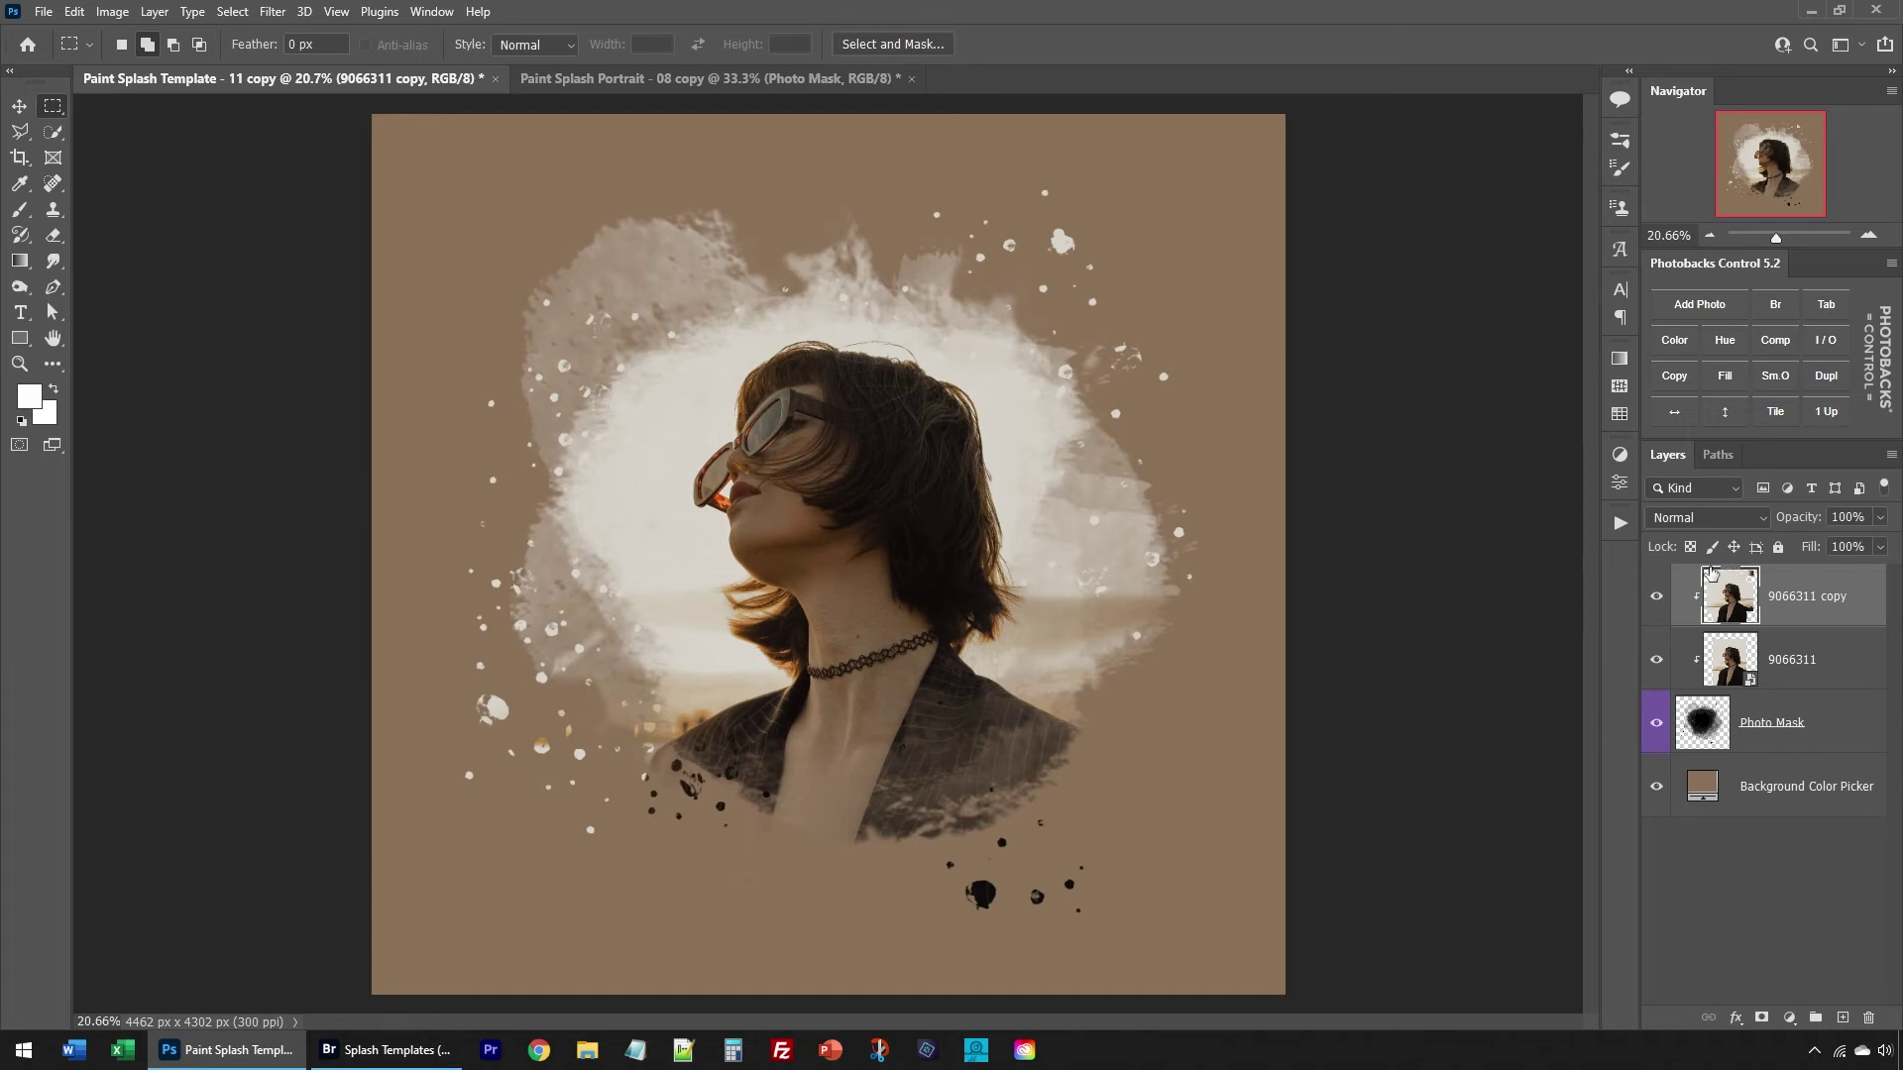
pyautogui.click(1657, 599)
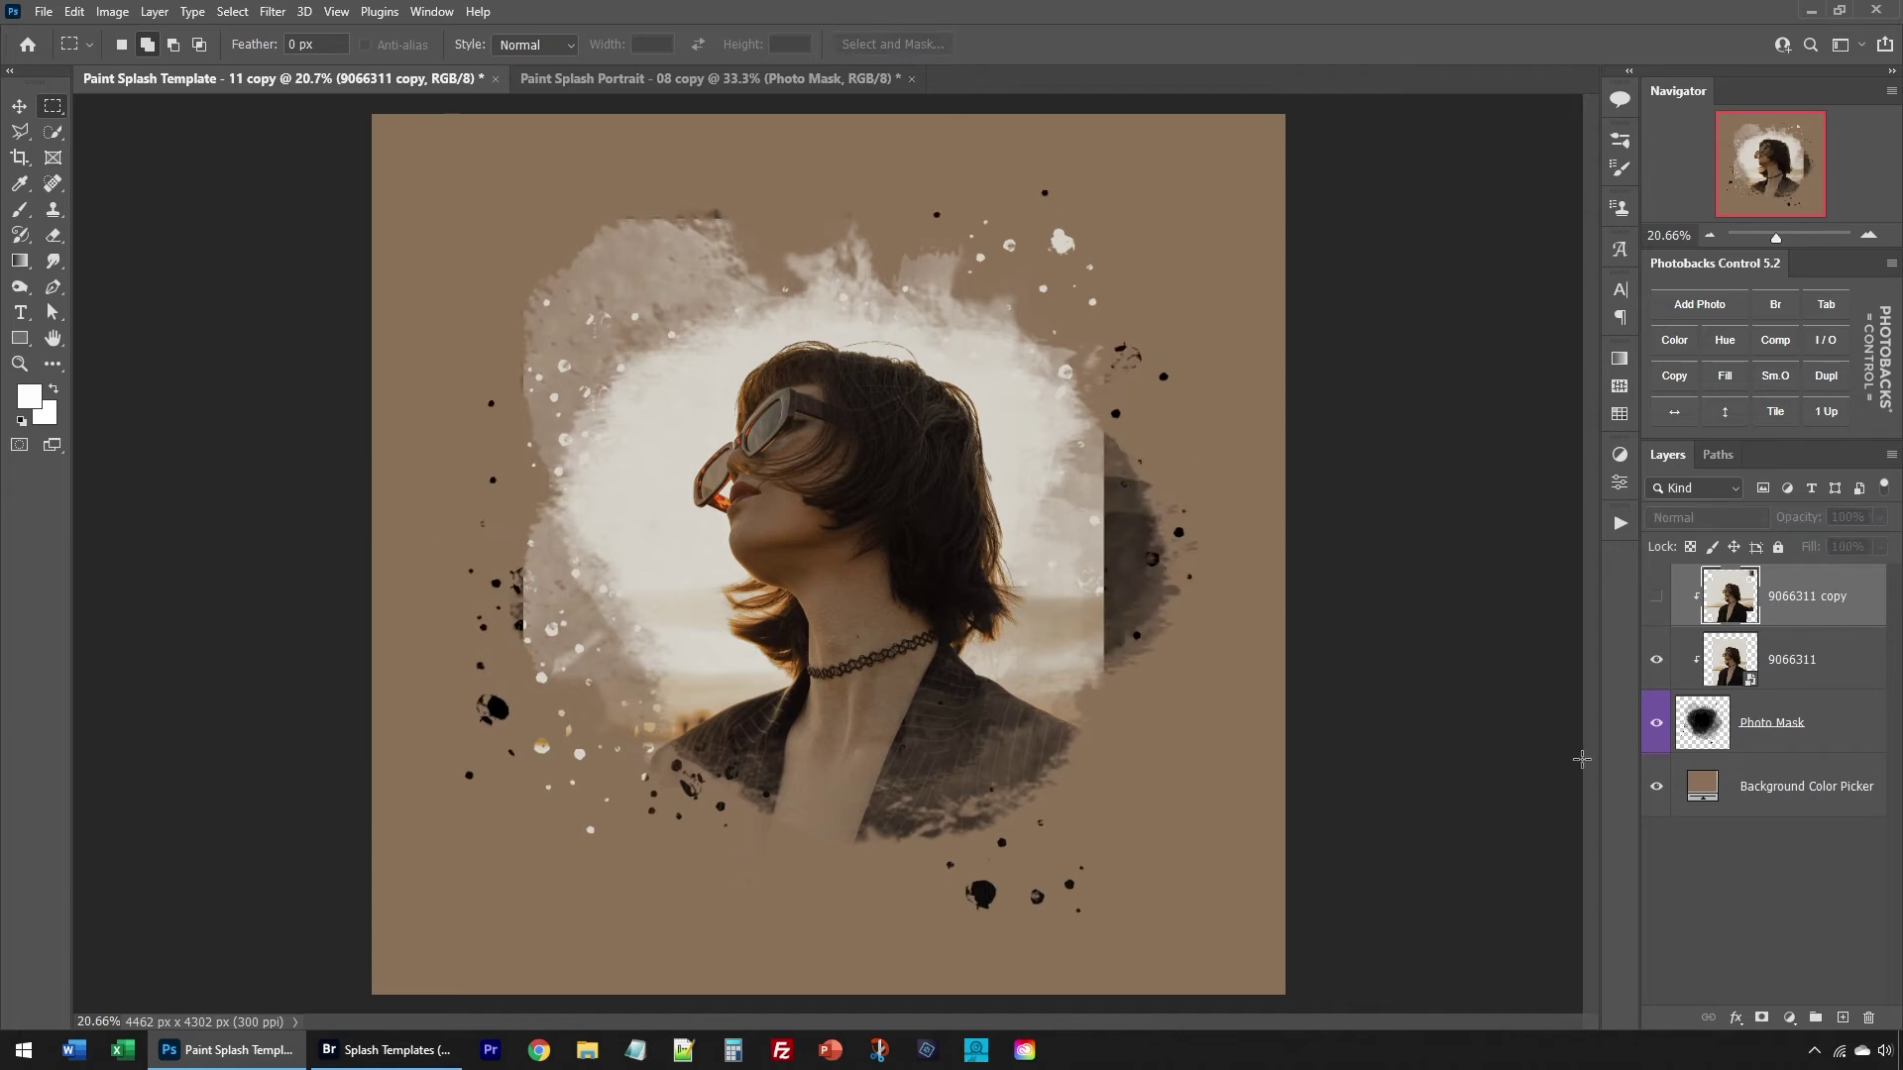
pyautogui.click(1657, 597)
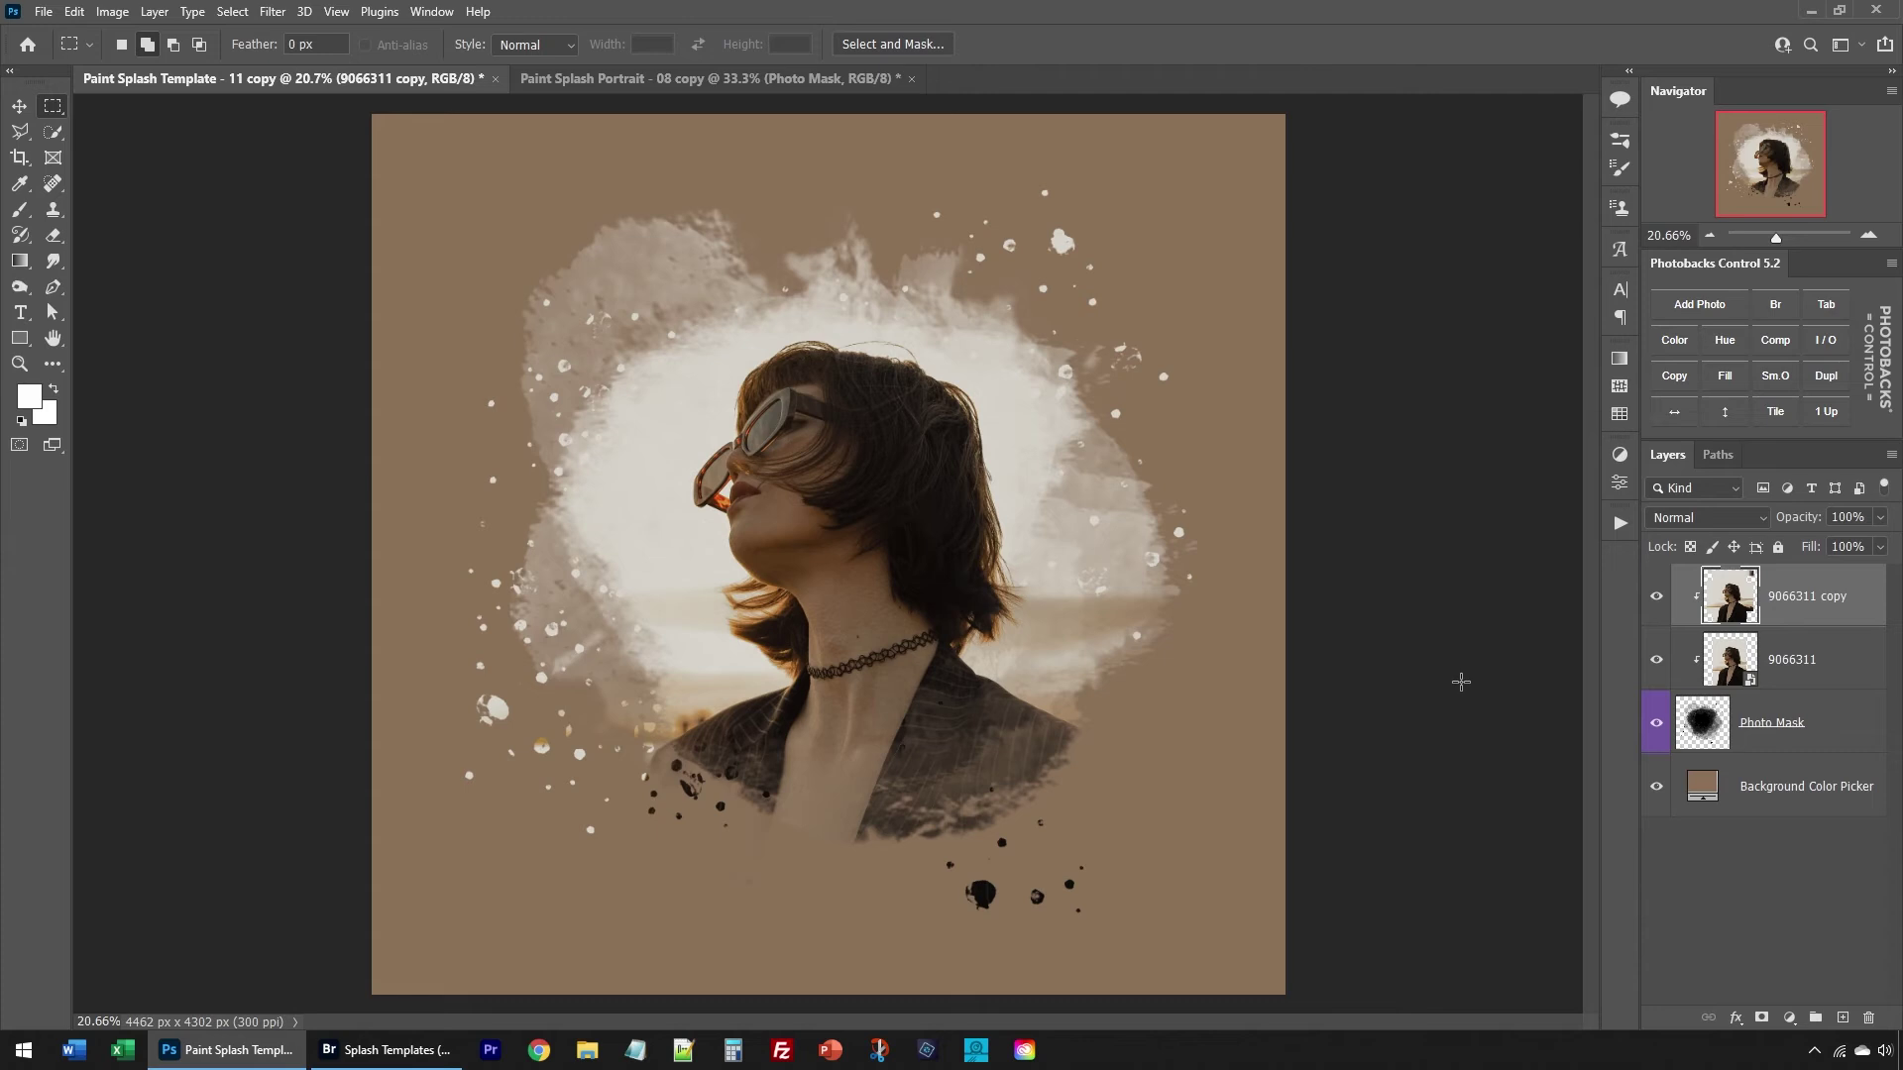
# Step: In the Paint Splash Portrait - 08 copy document, place photo 1212984 into the Photo Mask and enlarge it to cover the mask
pyautogui.click(751, 83)
pyautogui.press('v')
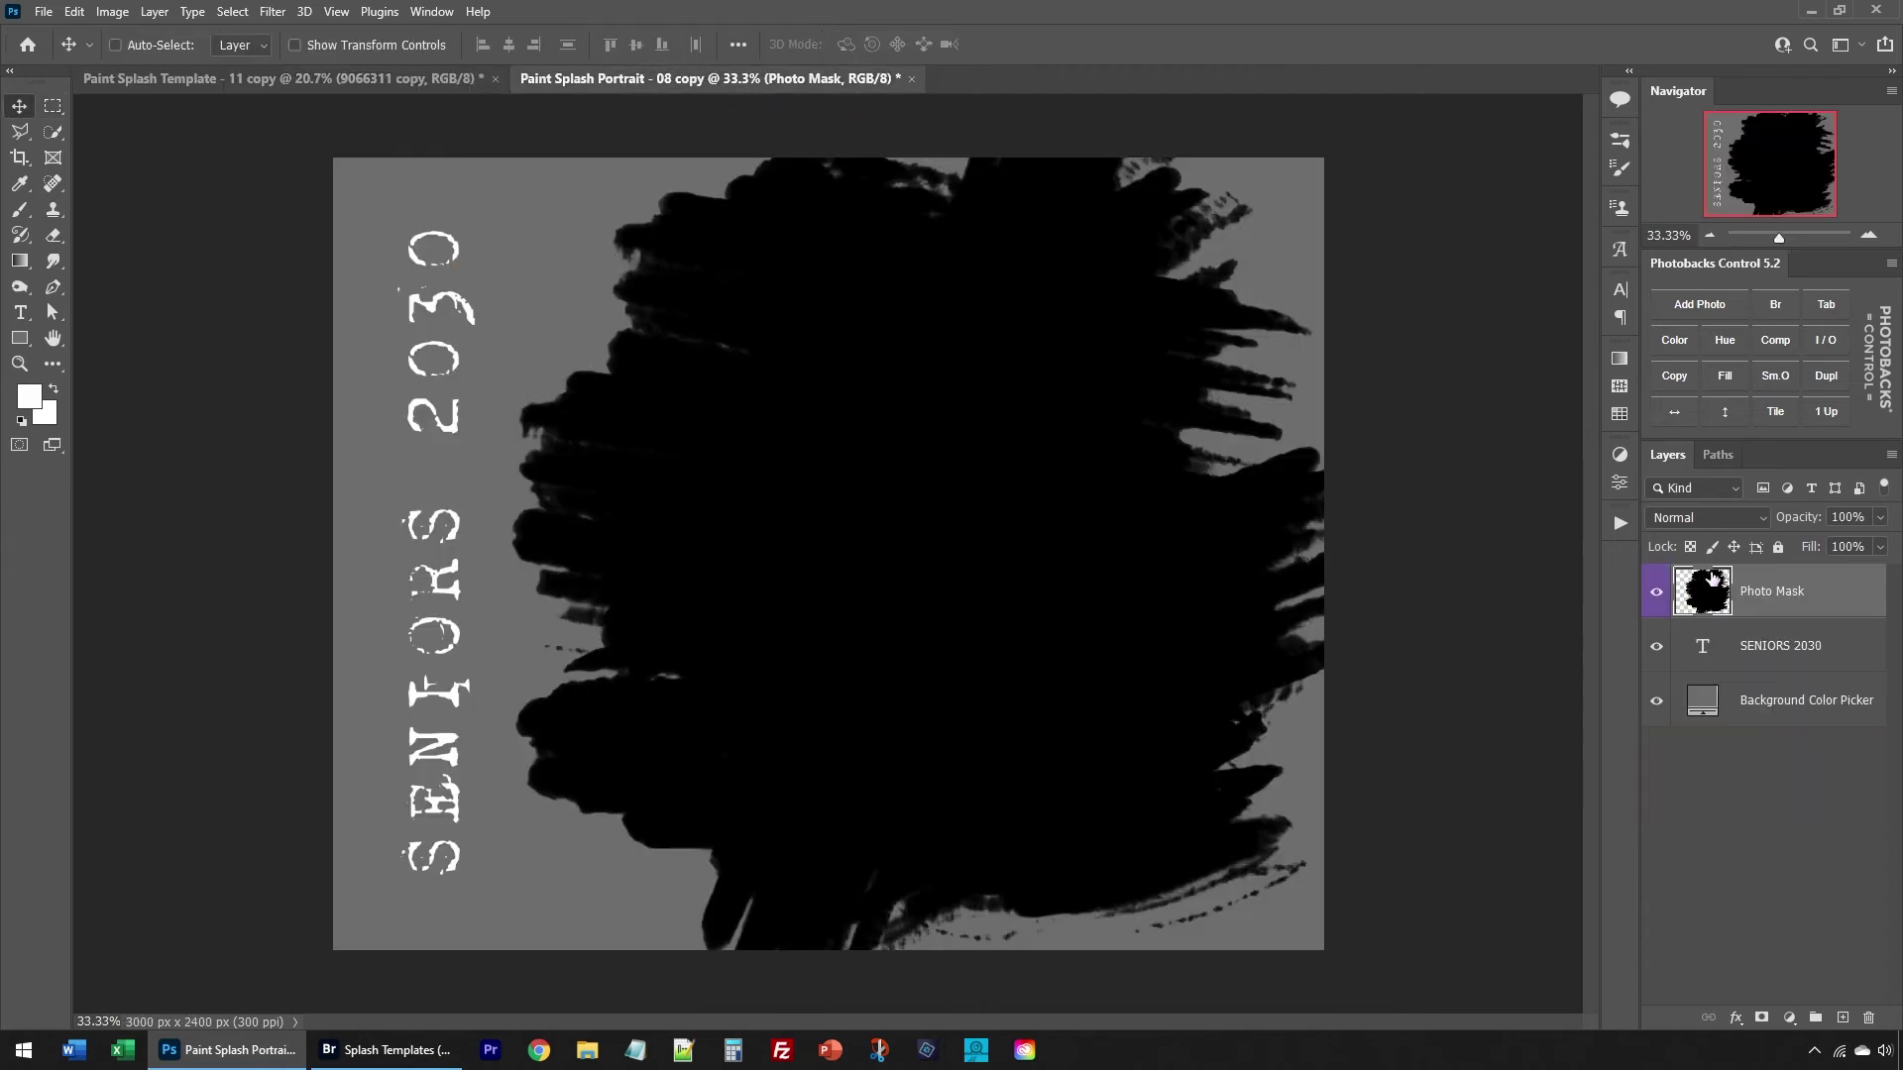
pyautogui.click(1699, 304)
pyautogui.doubleClick(1015, 355)
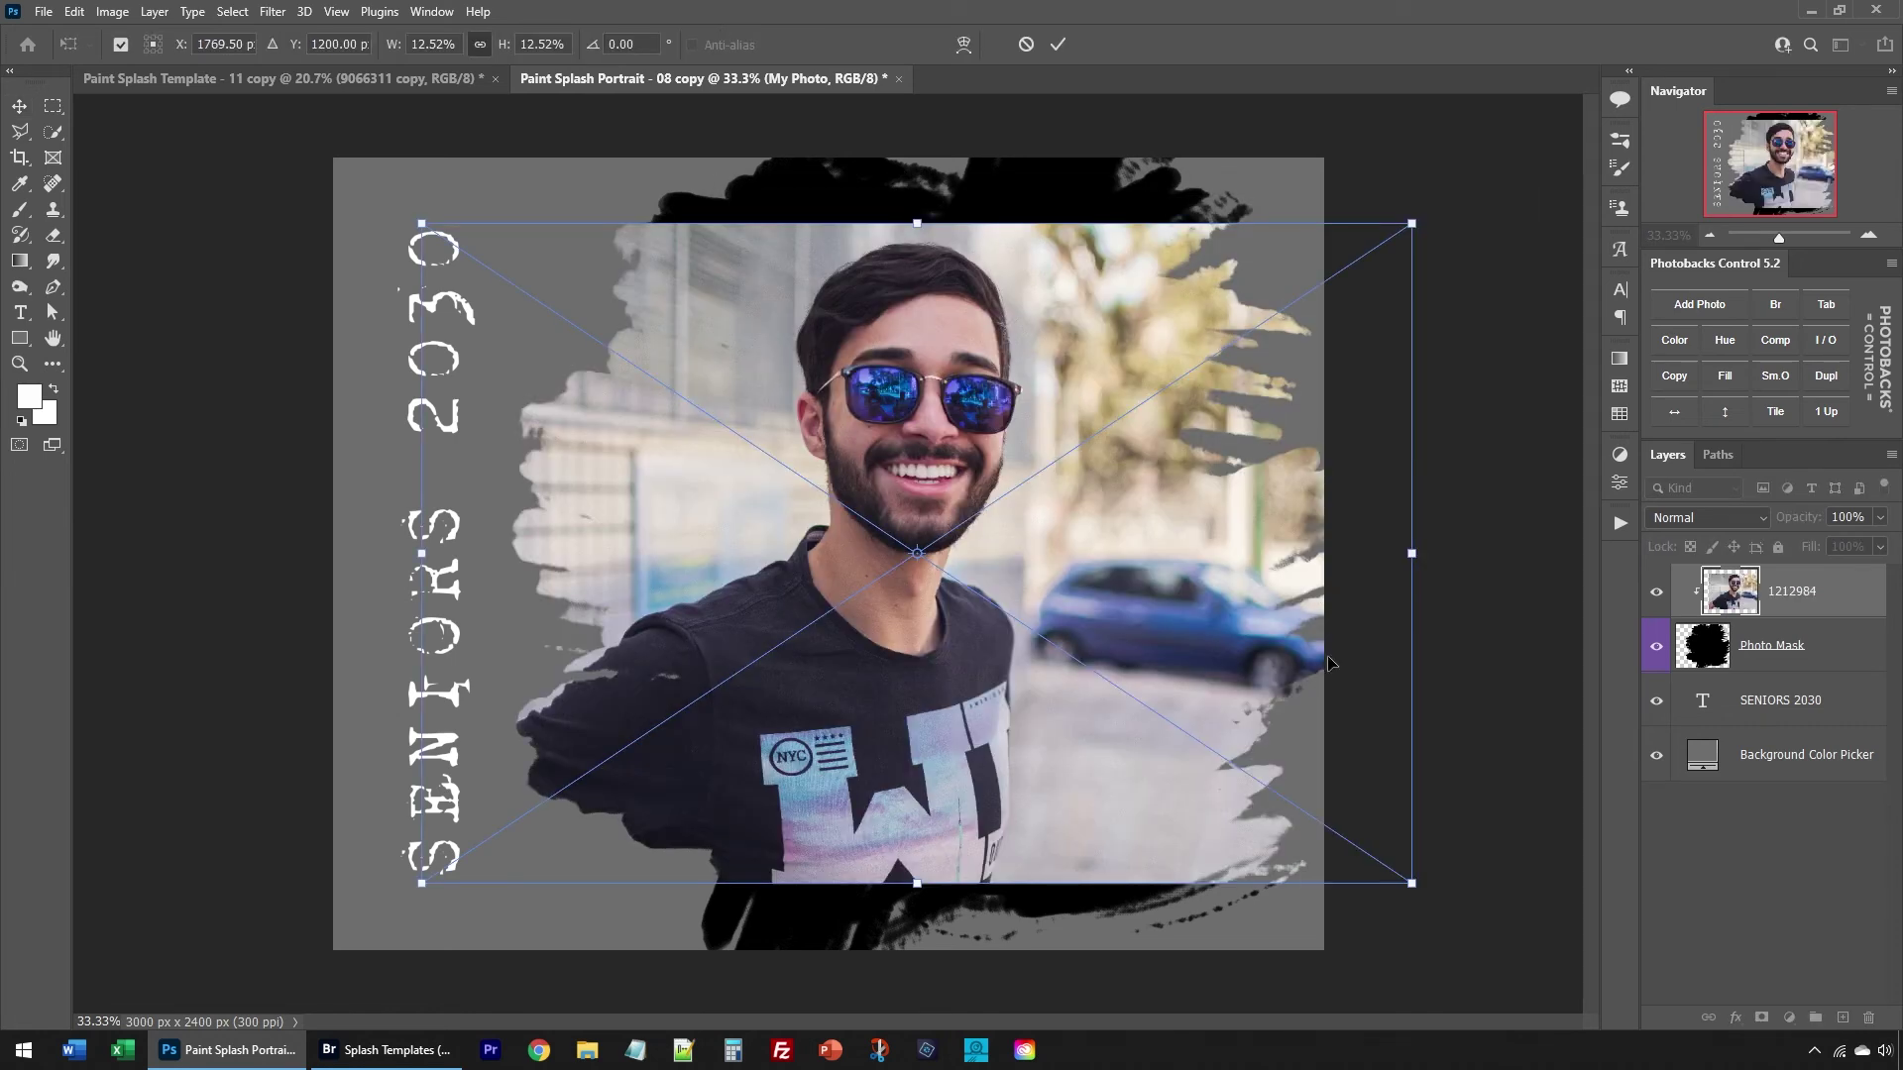
pyautogui.moveTo(917, 224); pyautogui.dragTo(932, 164)
pyautogui.press('Return')
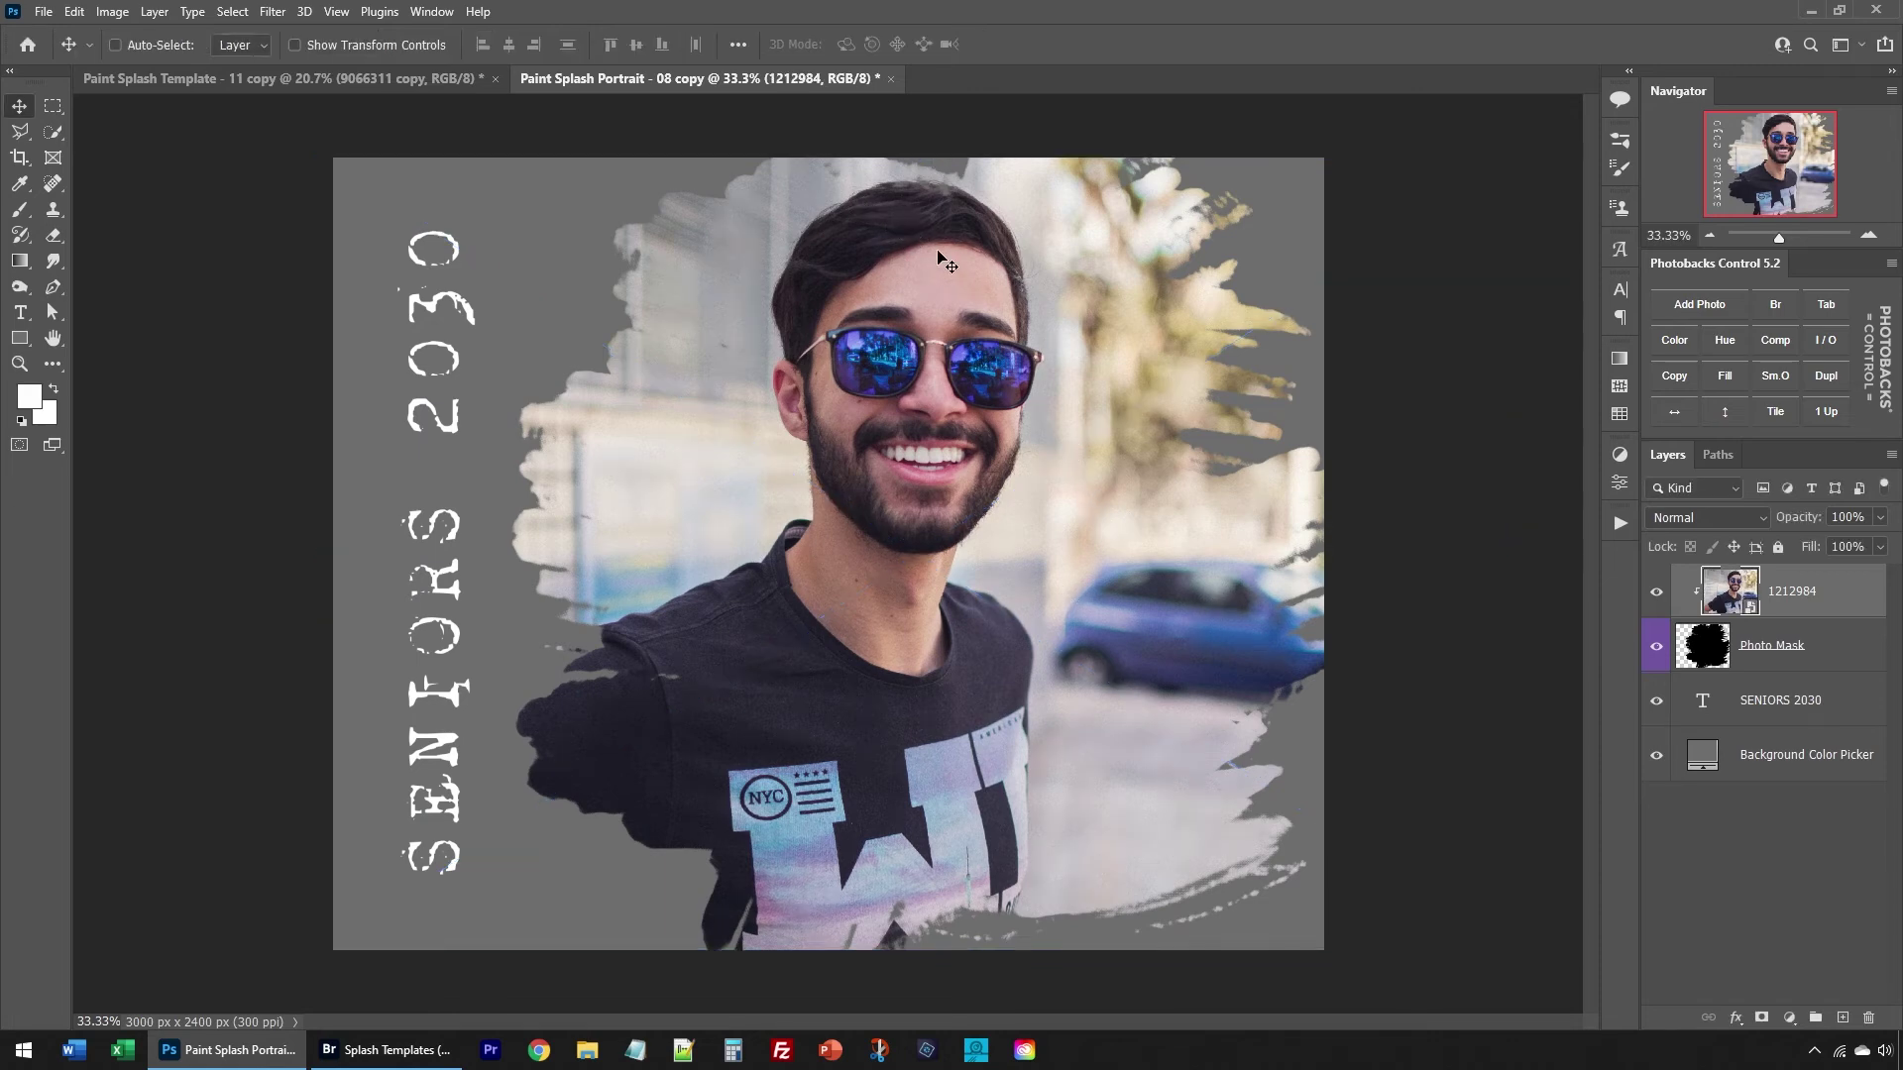
# Step: Shift the 1212984 photo down and slightly right, and rescale it so its bottom edge meets the canvas's lower edge
pyautogui.moveTo(931, 413); pyautogui.dragTo(985, 482)
pyautogui.hotkey('ctrl', 't')
pyautogui.moveTo(968, 1018); pyautogui.dragTo(969, 950)
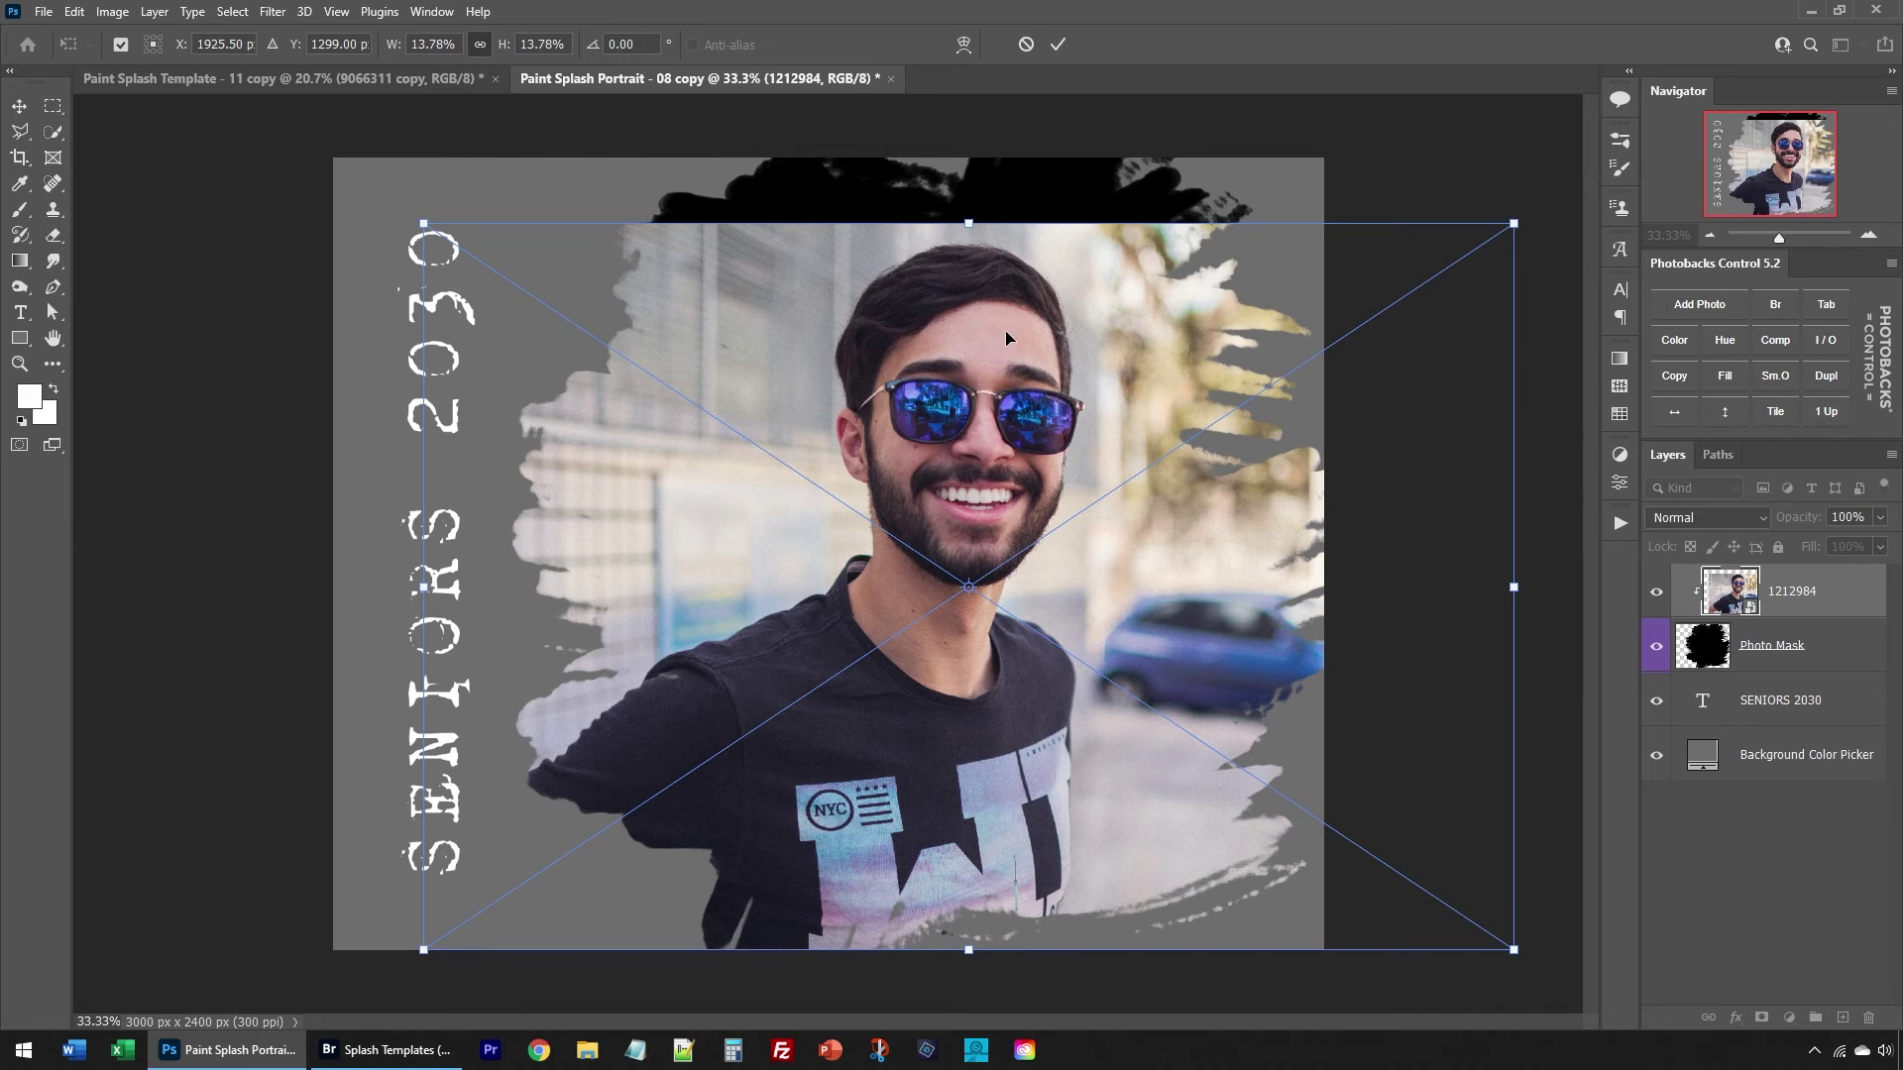
pyautogui.moveTo(414, 215); pyautogui.dragTo(402, 206)
pyautogui.press('Return')
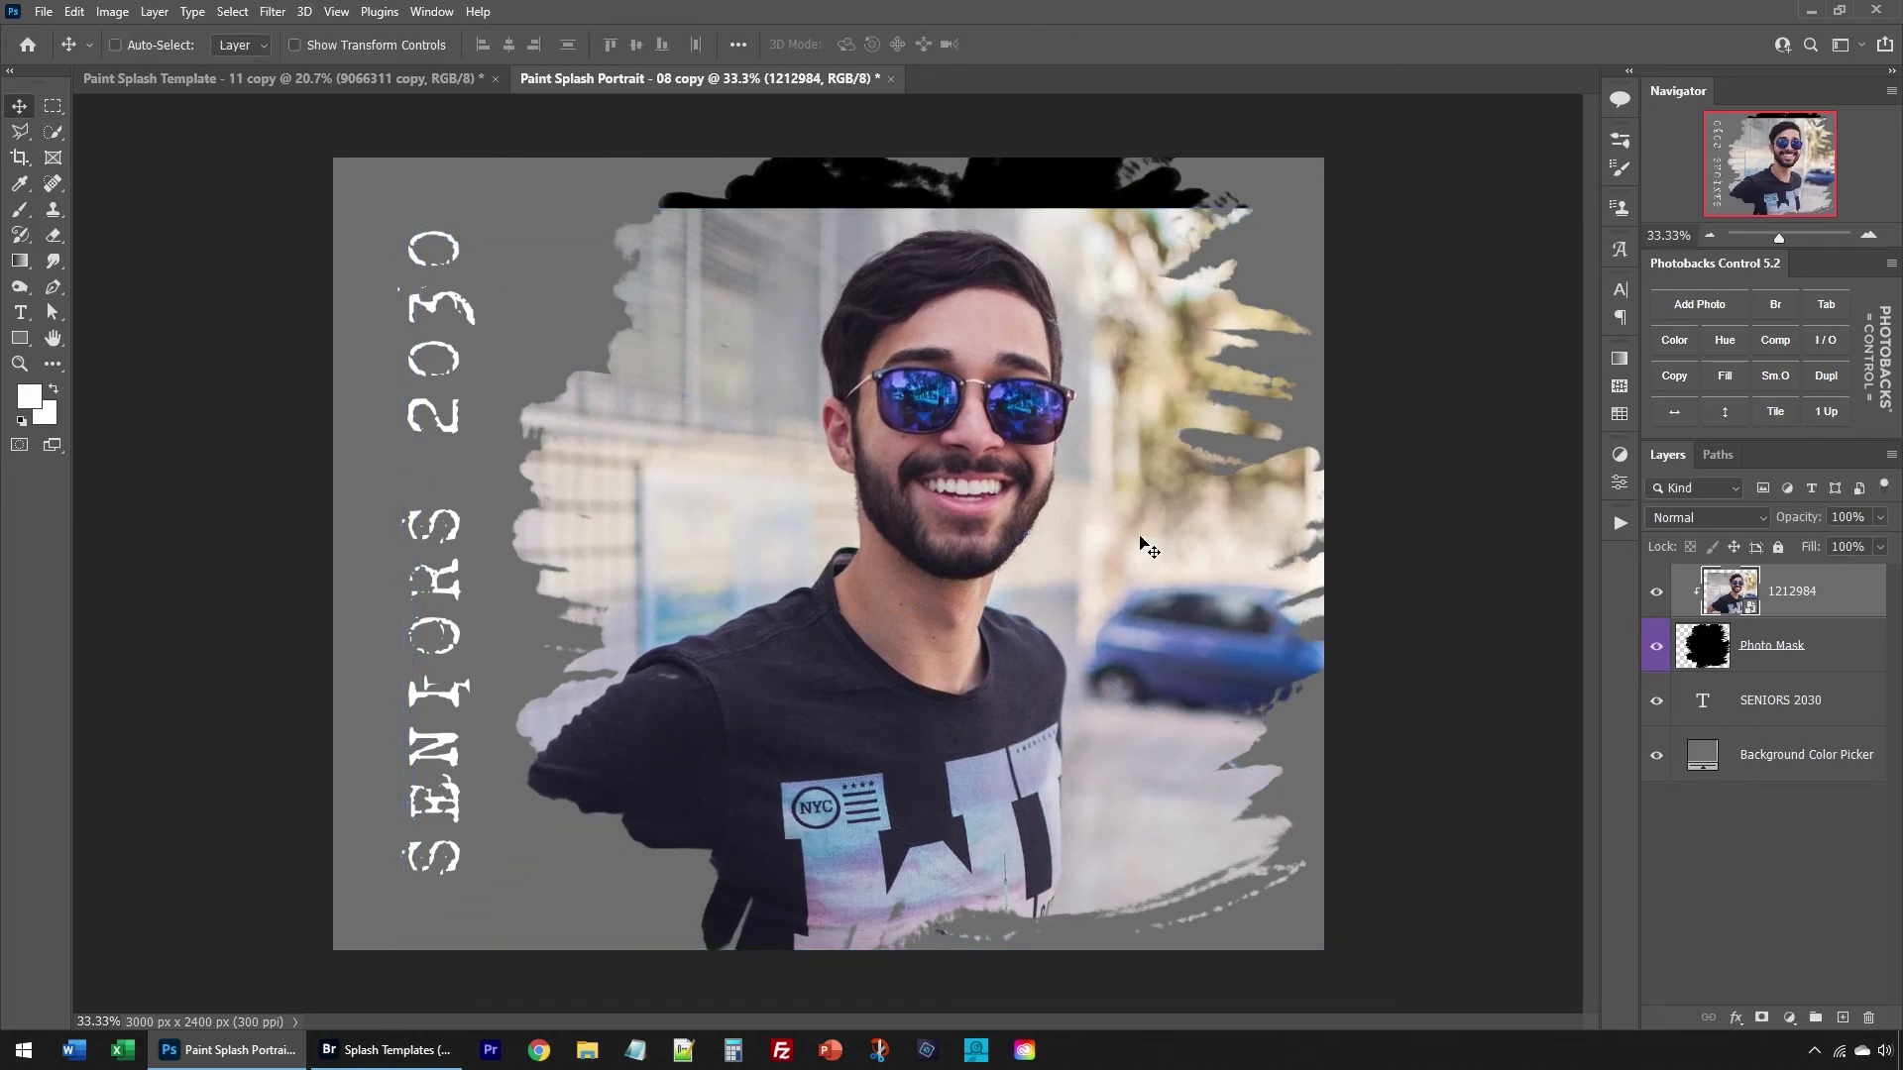
# Step: Duplicate the 1212984 photo layer and fill a rectangular marquee over the mask area above the photo with matching texture
pyautogui.click(1685, 379)
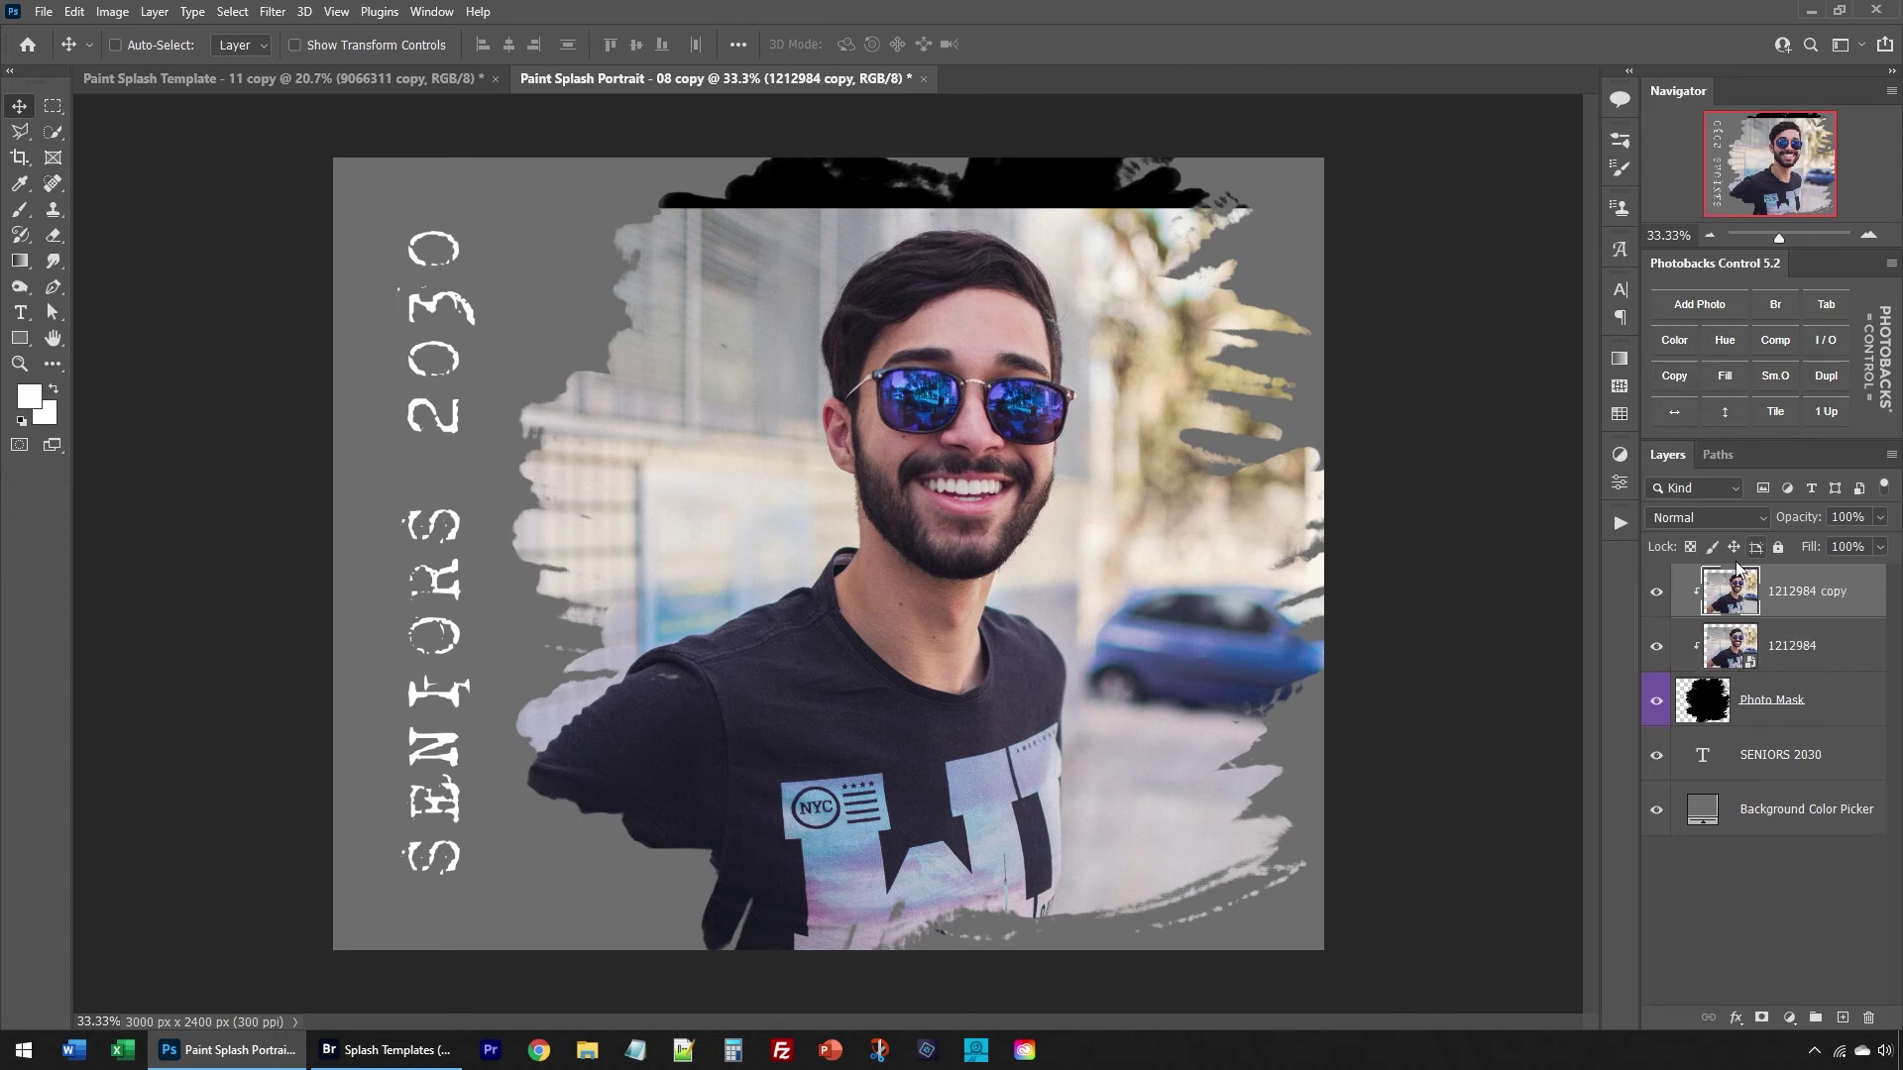
pyautogui.click(53, 106)
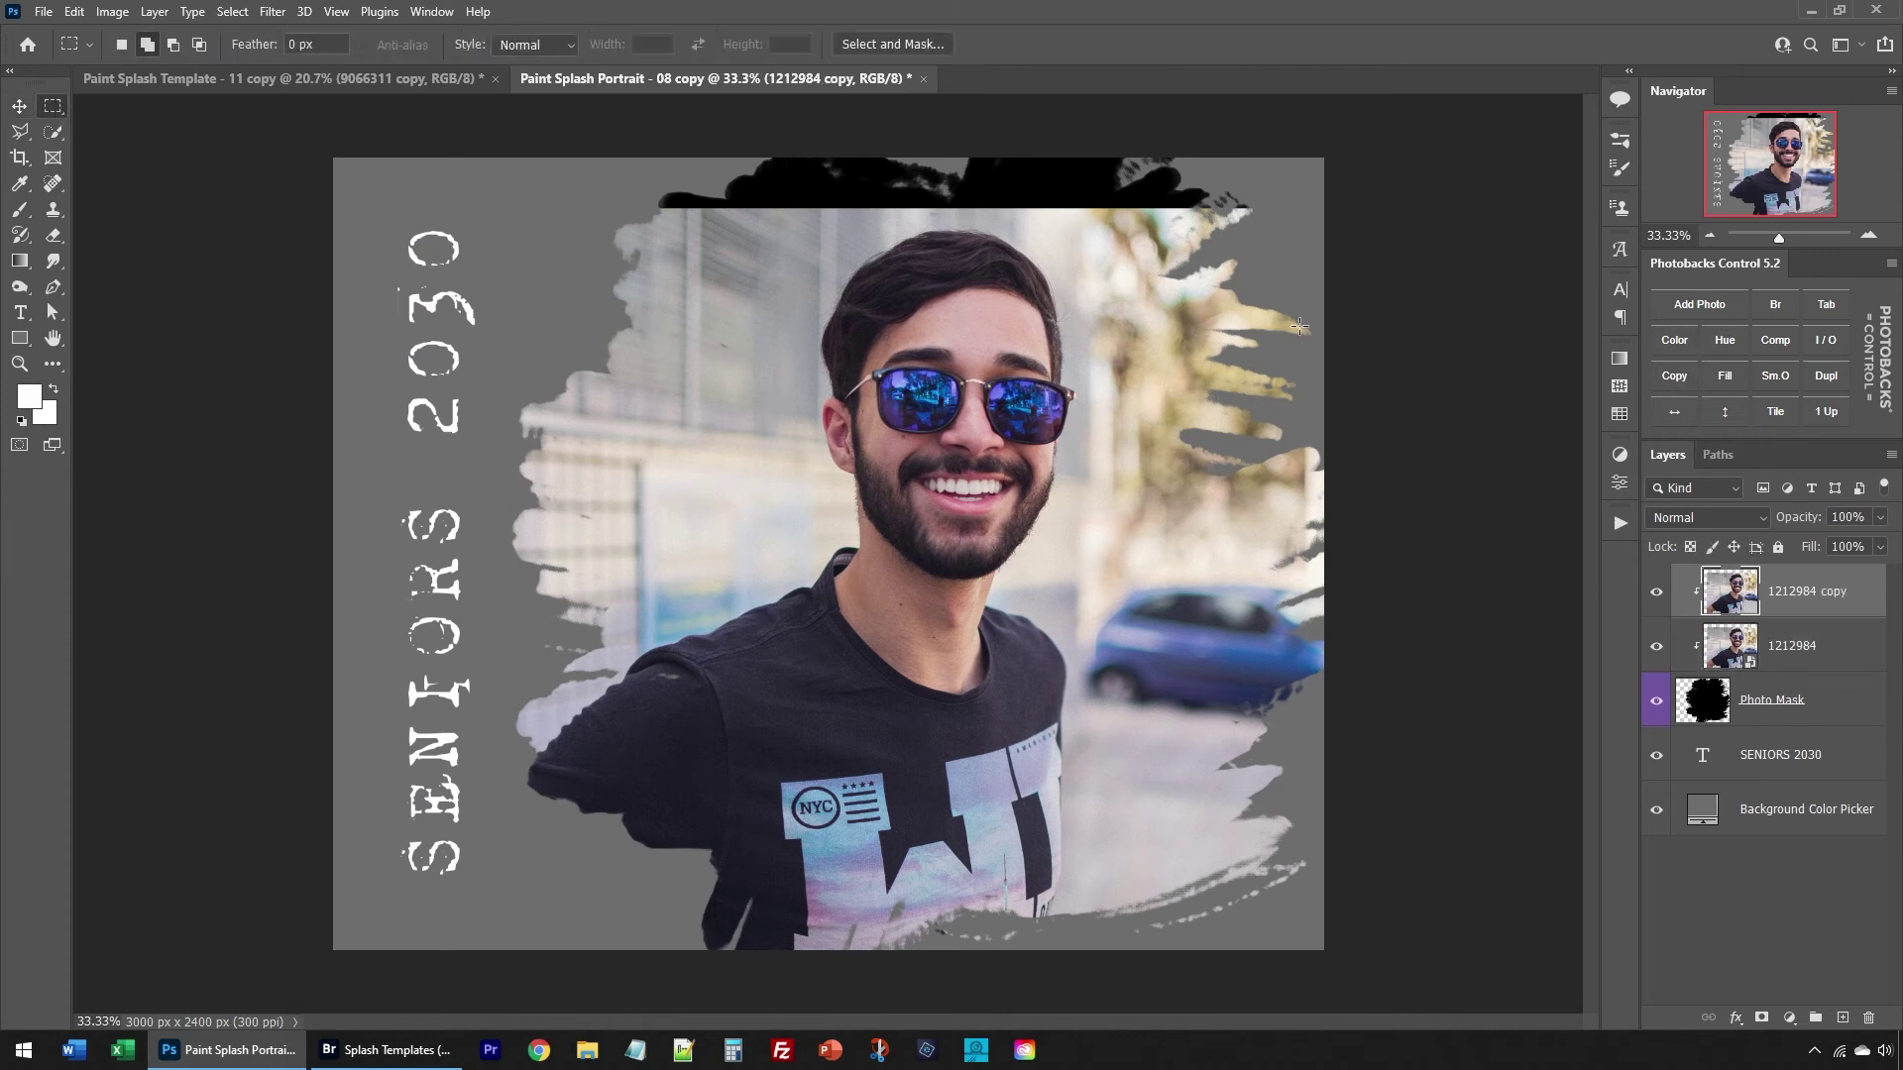
pyautogui.moveTo(612, 155); pyautogui.dragTo(1312, 211)
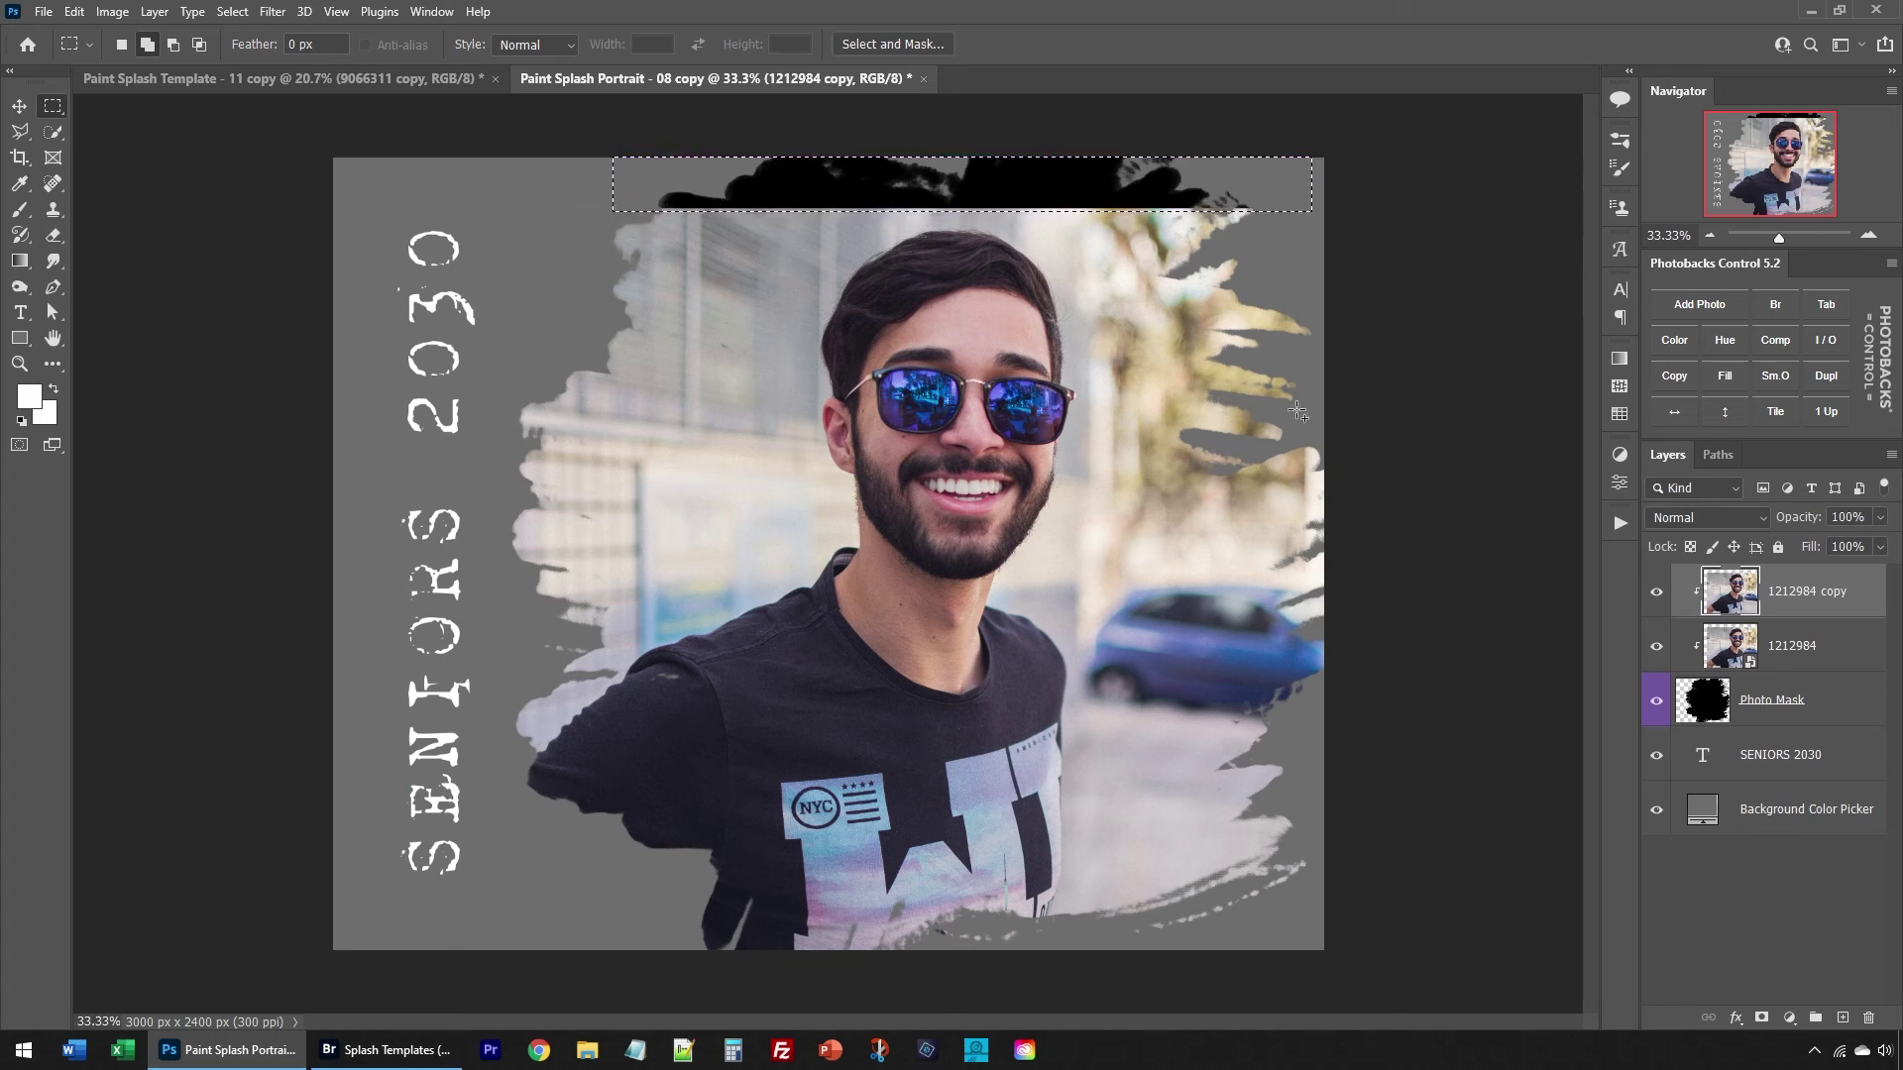
pyautogui.click(1722, 377)
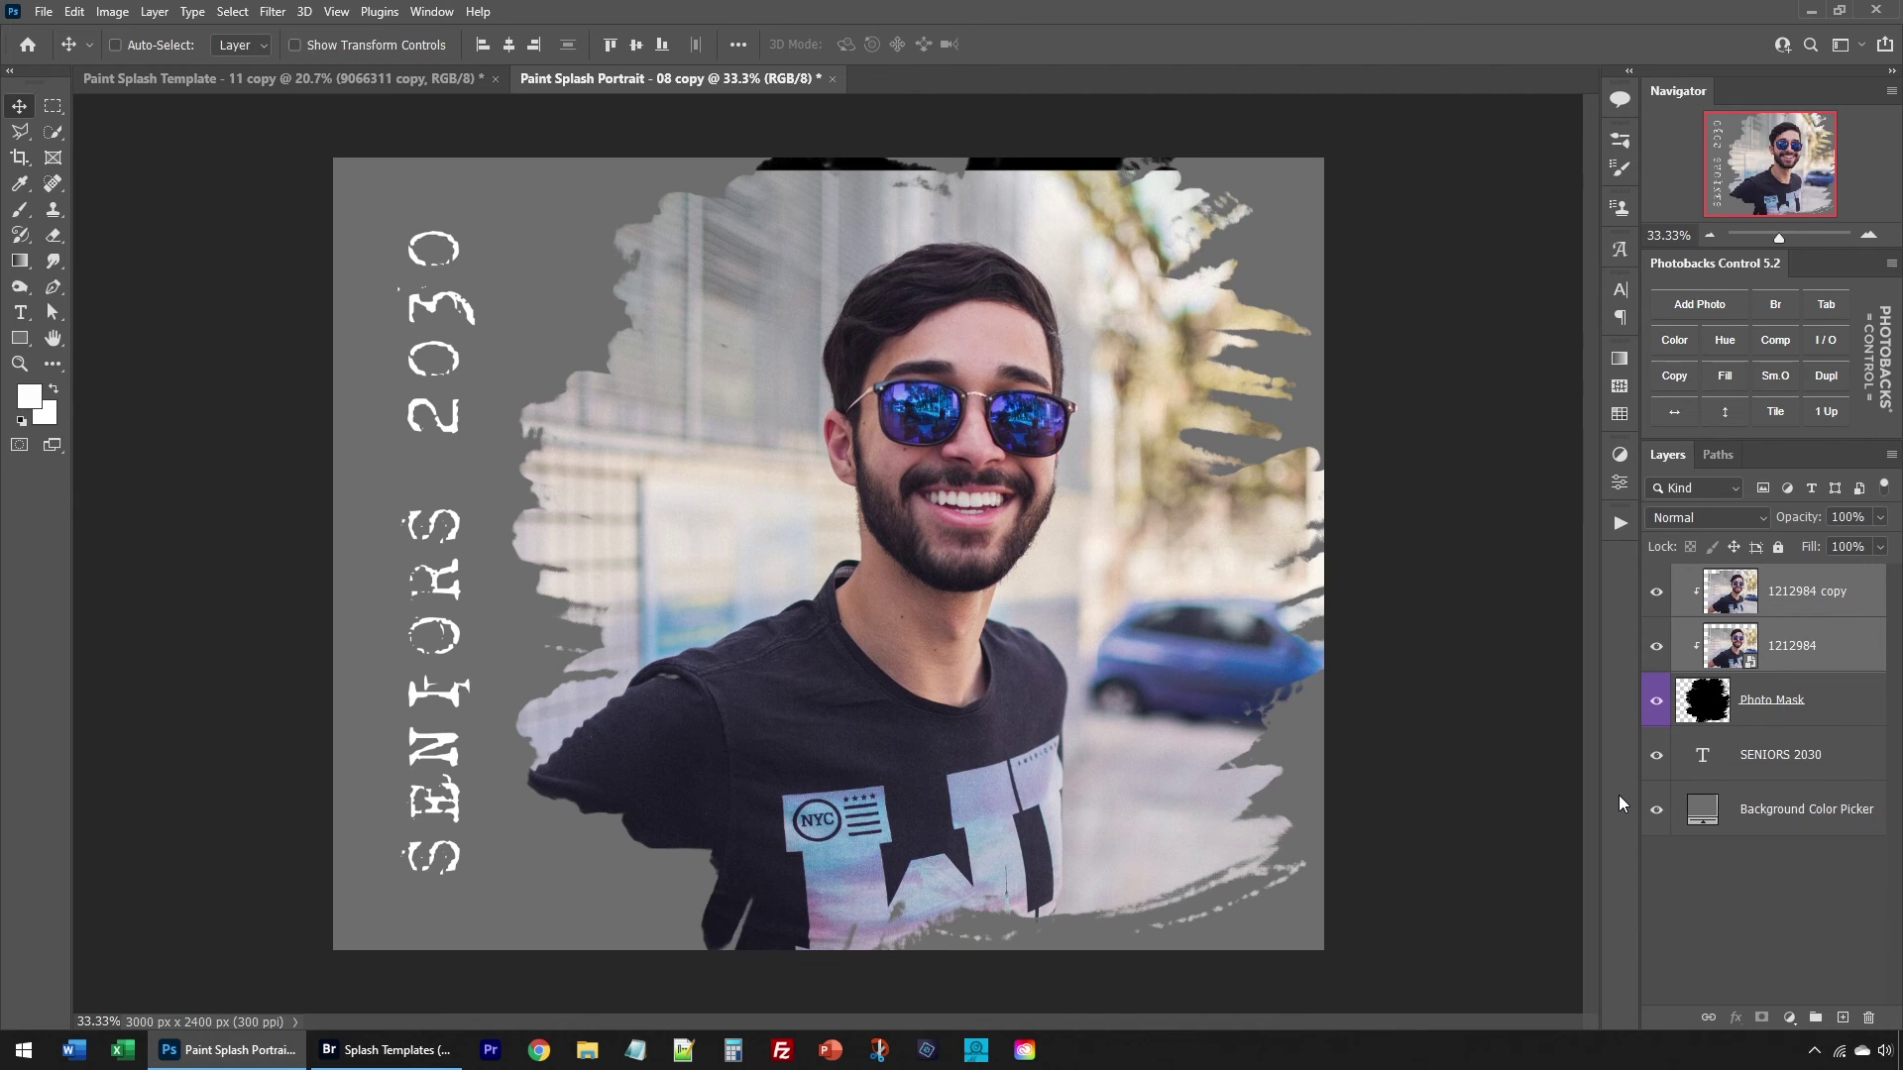
# Step: On the 1212984 copy layer, marquee the thin uncovered strip along the canvas's upper edge, fill it with matching texture and deselect
pyautogui.click(1833, 606)
pyautogui.click(54, 109)
pyautogui.moveTo(731, 156); pyautogui.dragTo(1209, 170)
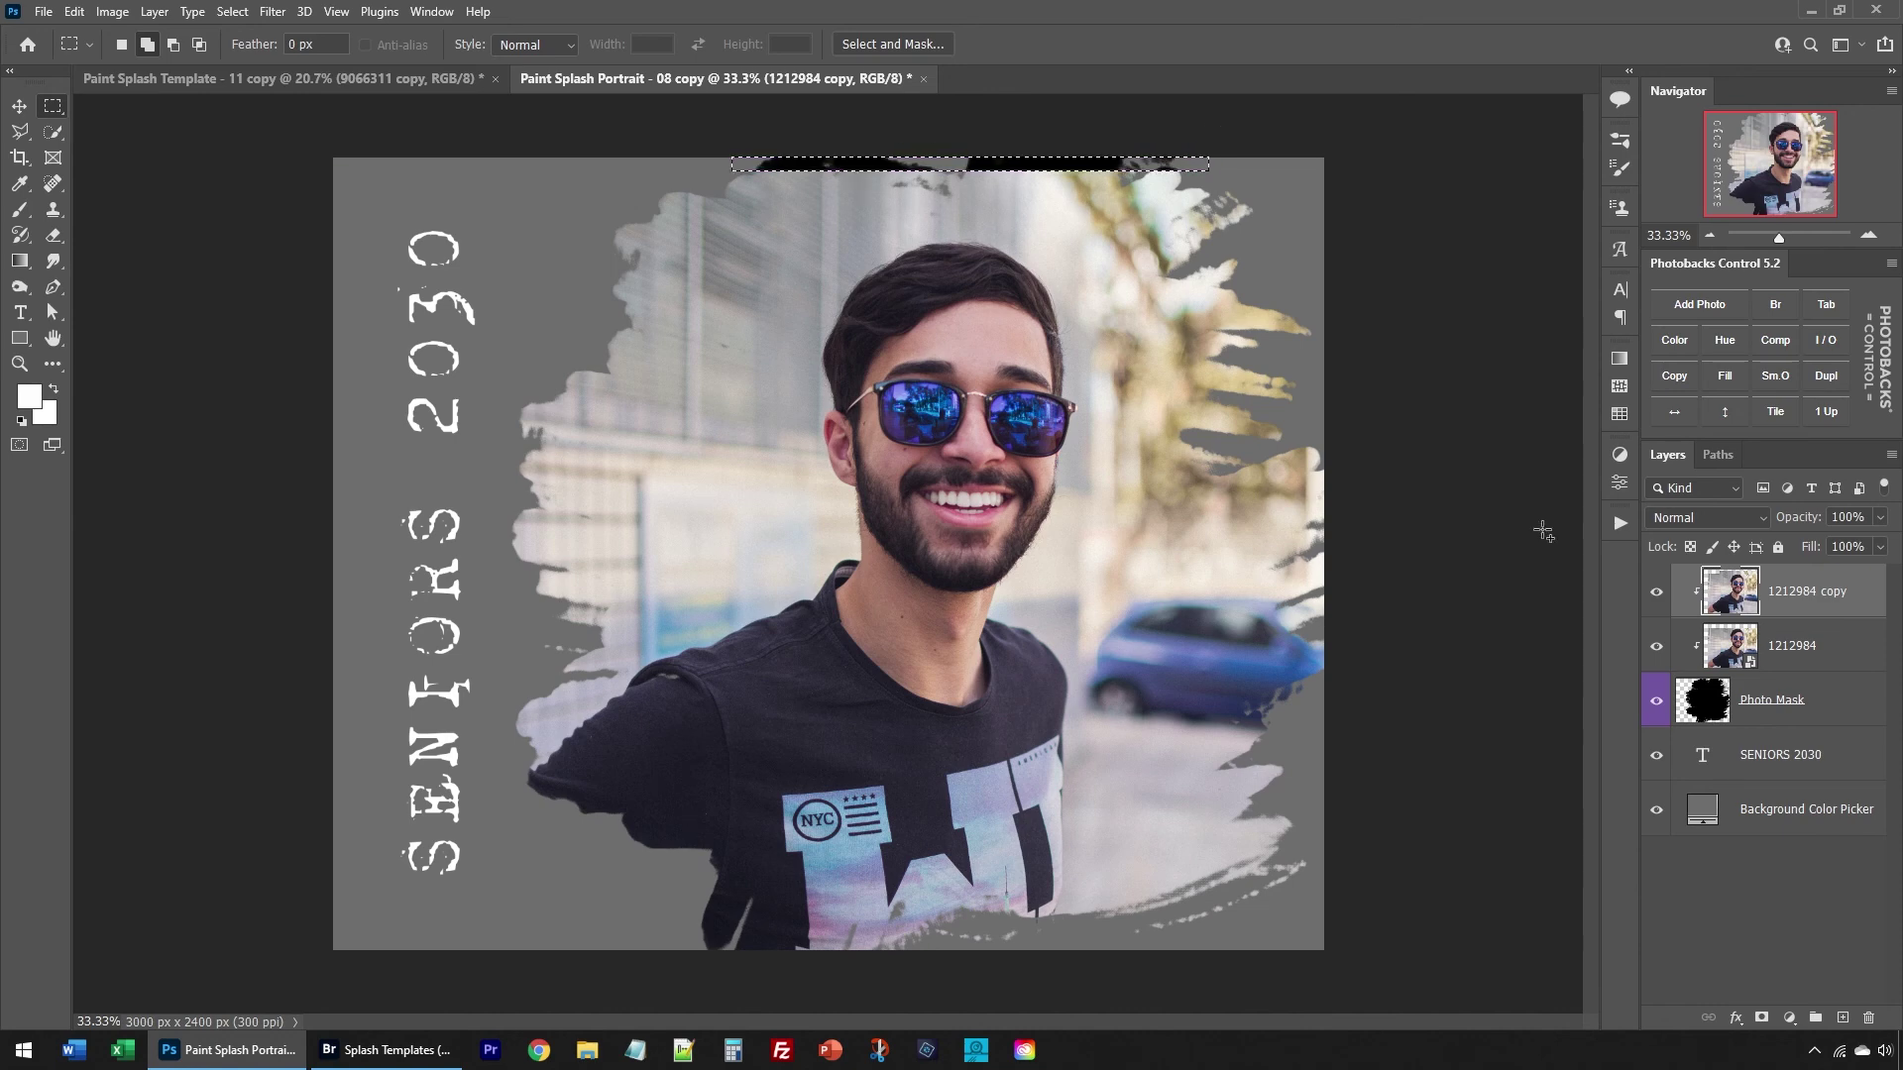
pyautogui.moveTo(730, 147); pyautogui.dragTo(1203, 177)
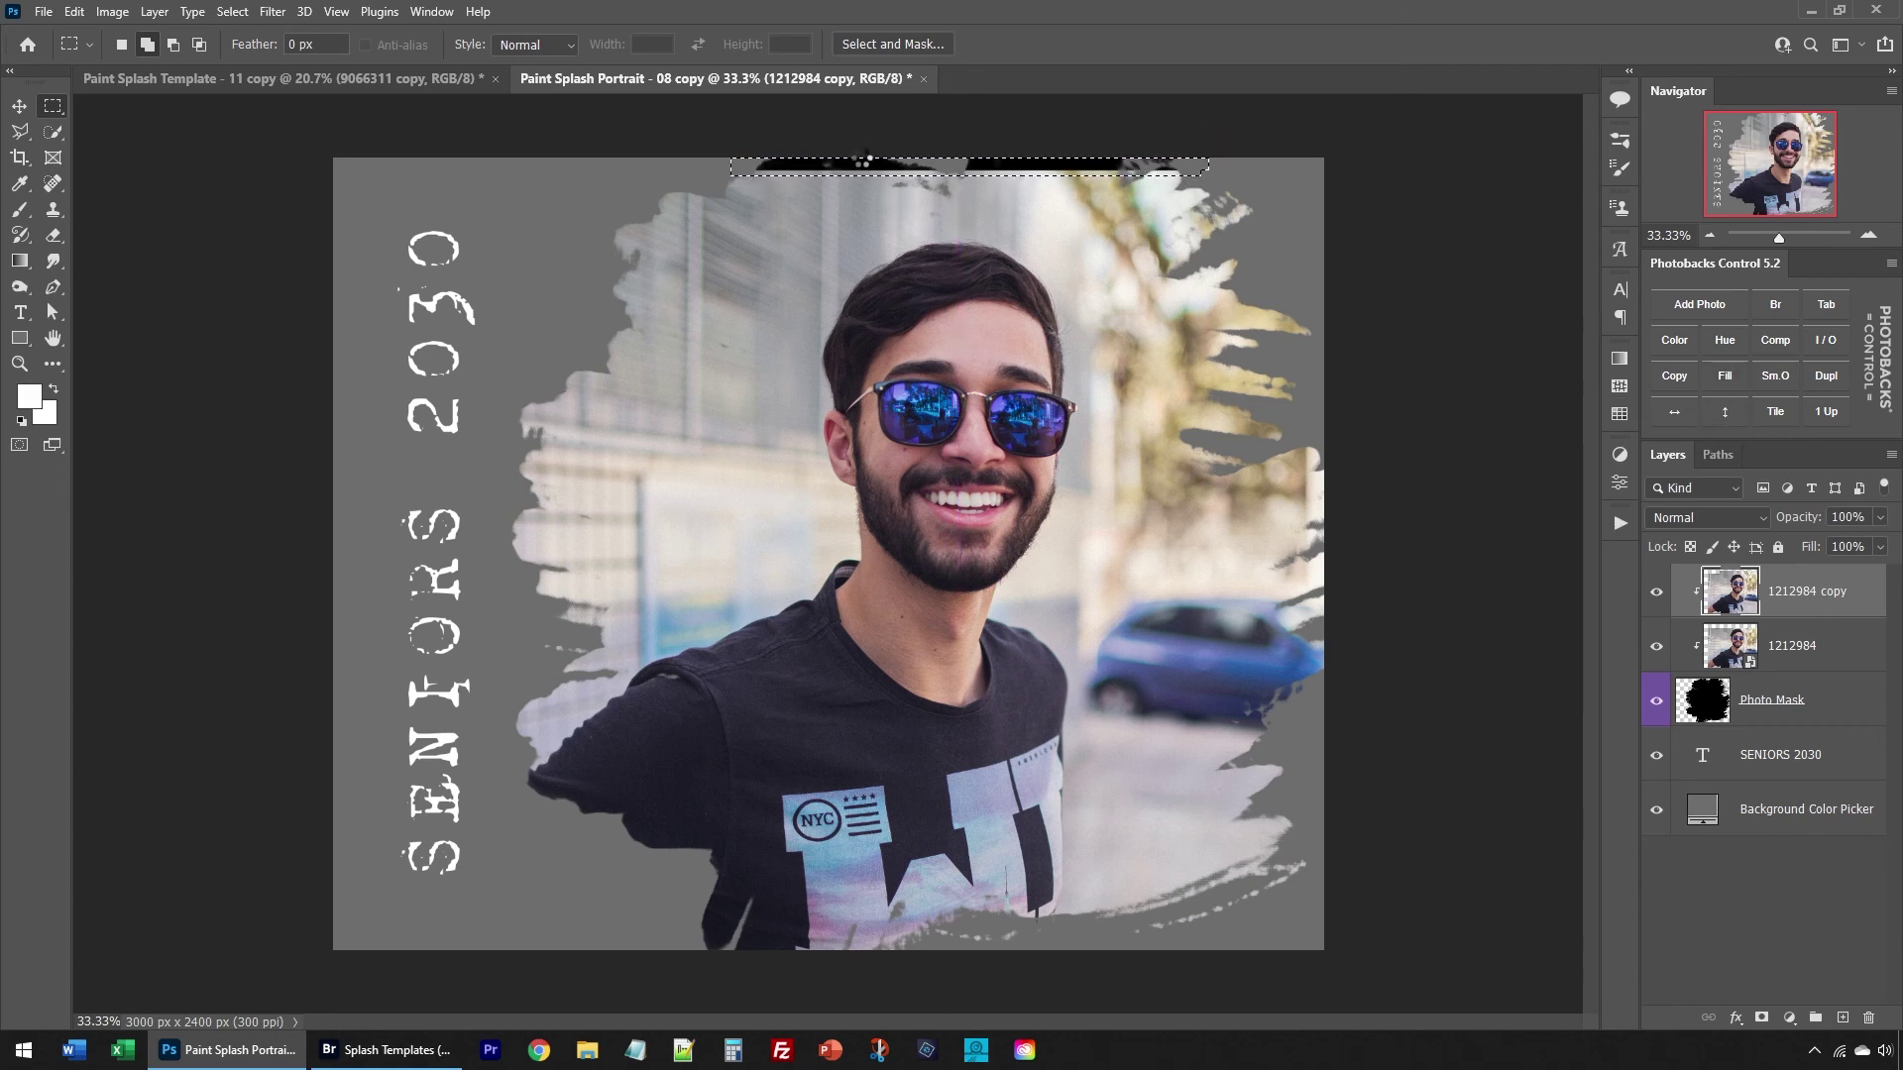
pyautogui.hotkey('ctrl', 'd')
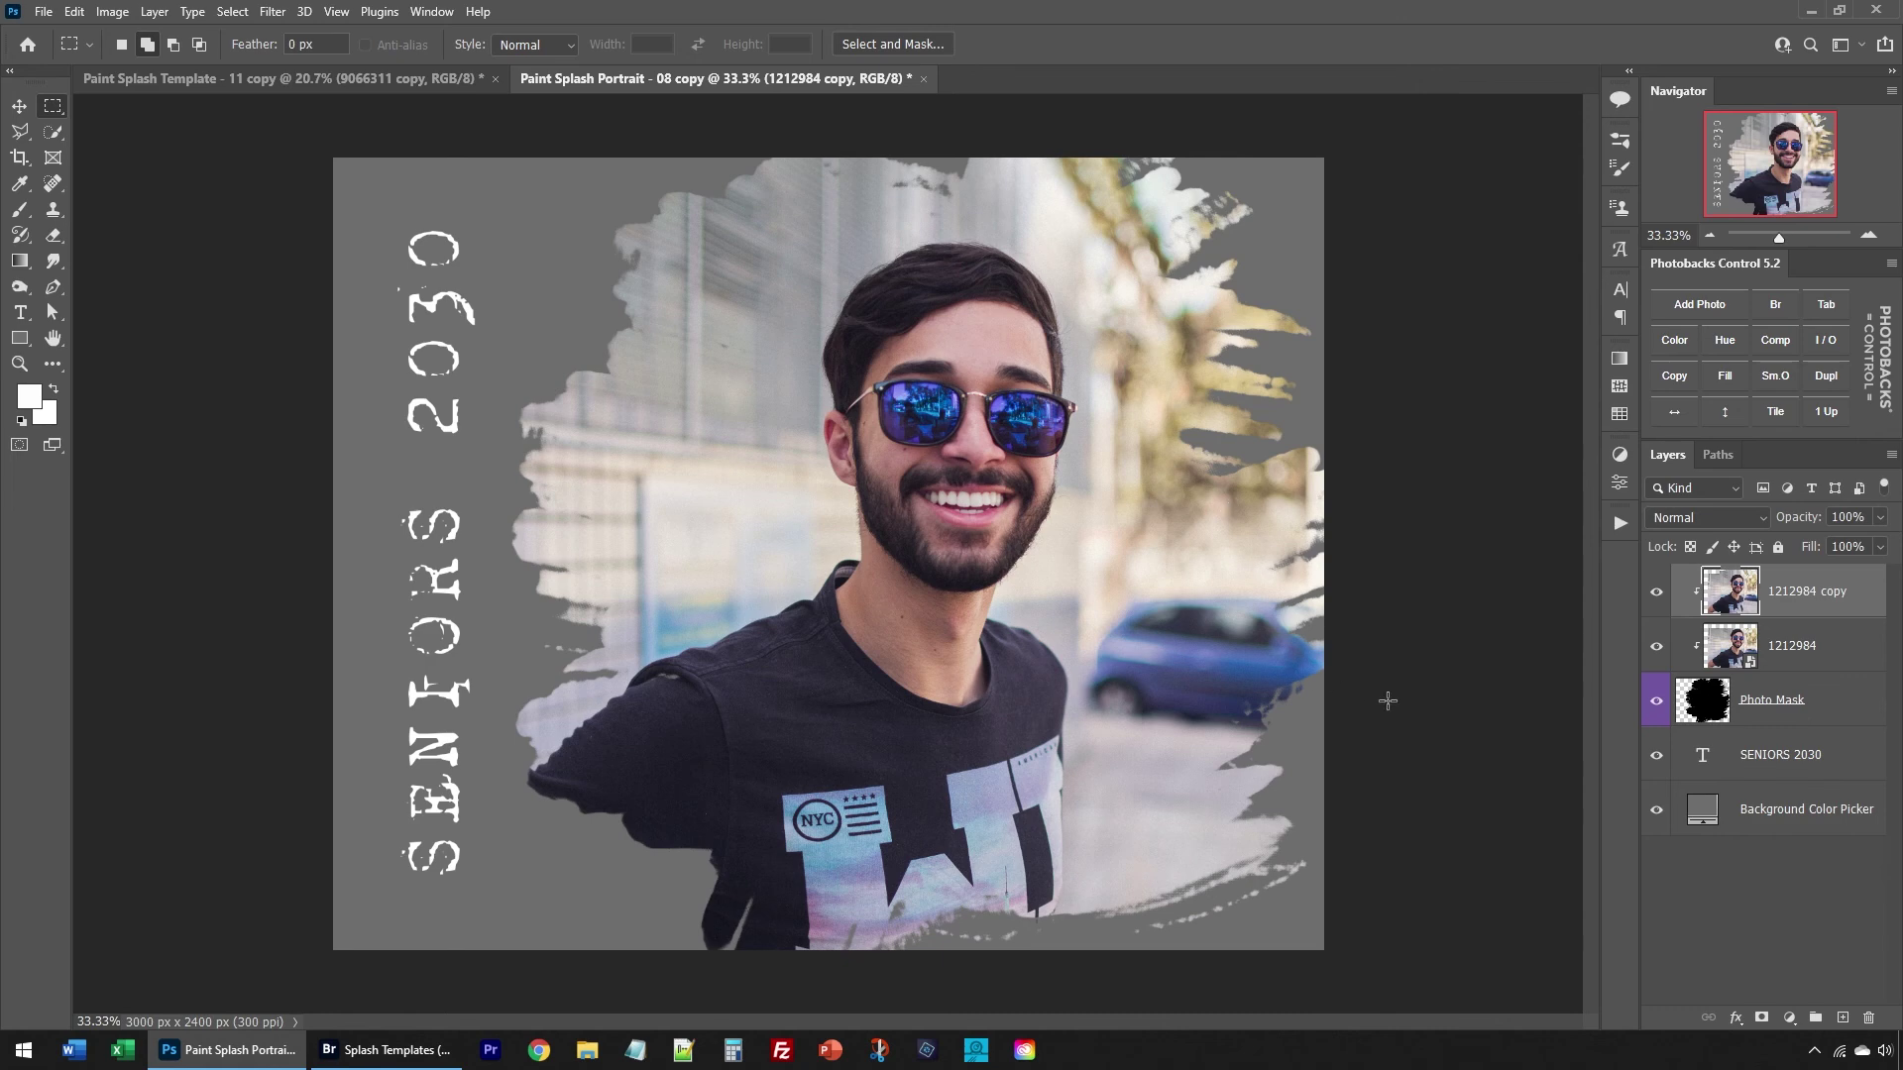
# Step: Change the Background Color Picker fill to the muted blue #2a5482, starting from a blue sampled from the man's sunglasses
pyautogui.doubleClick(1702, 808)
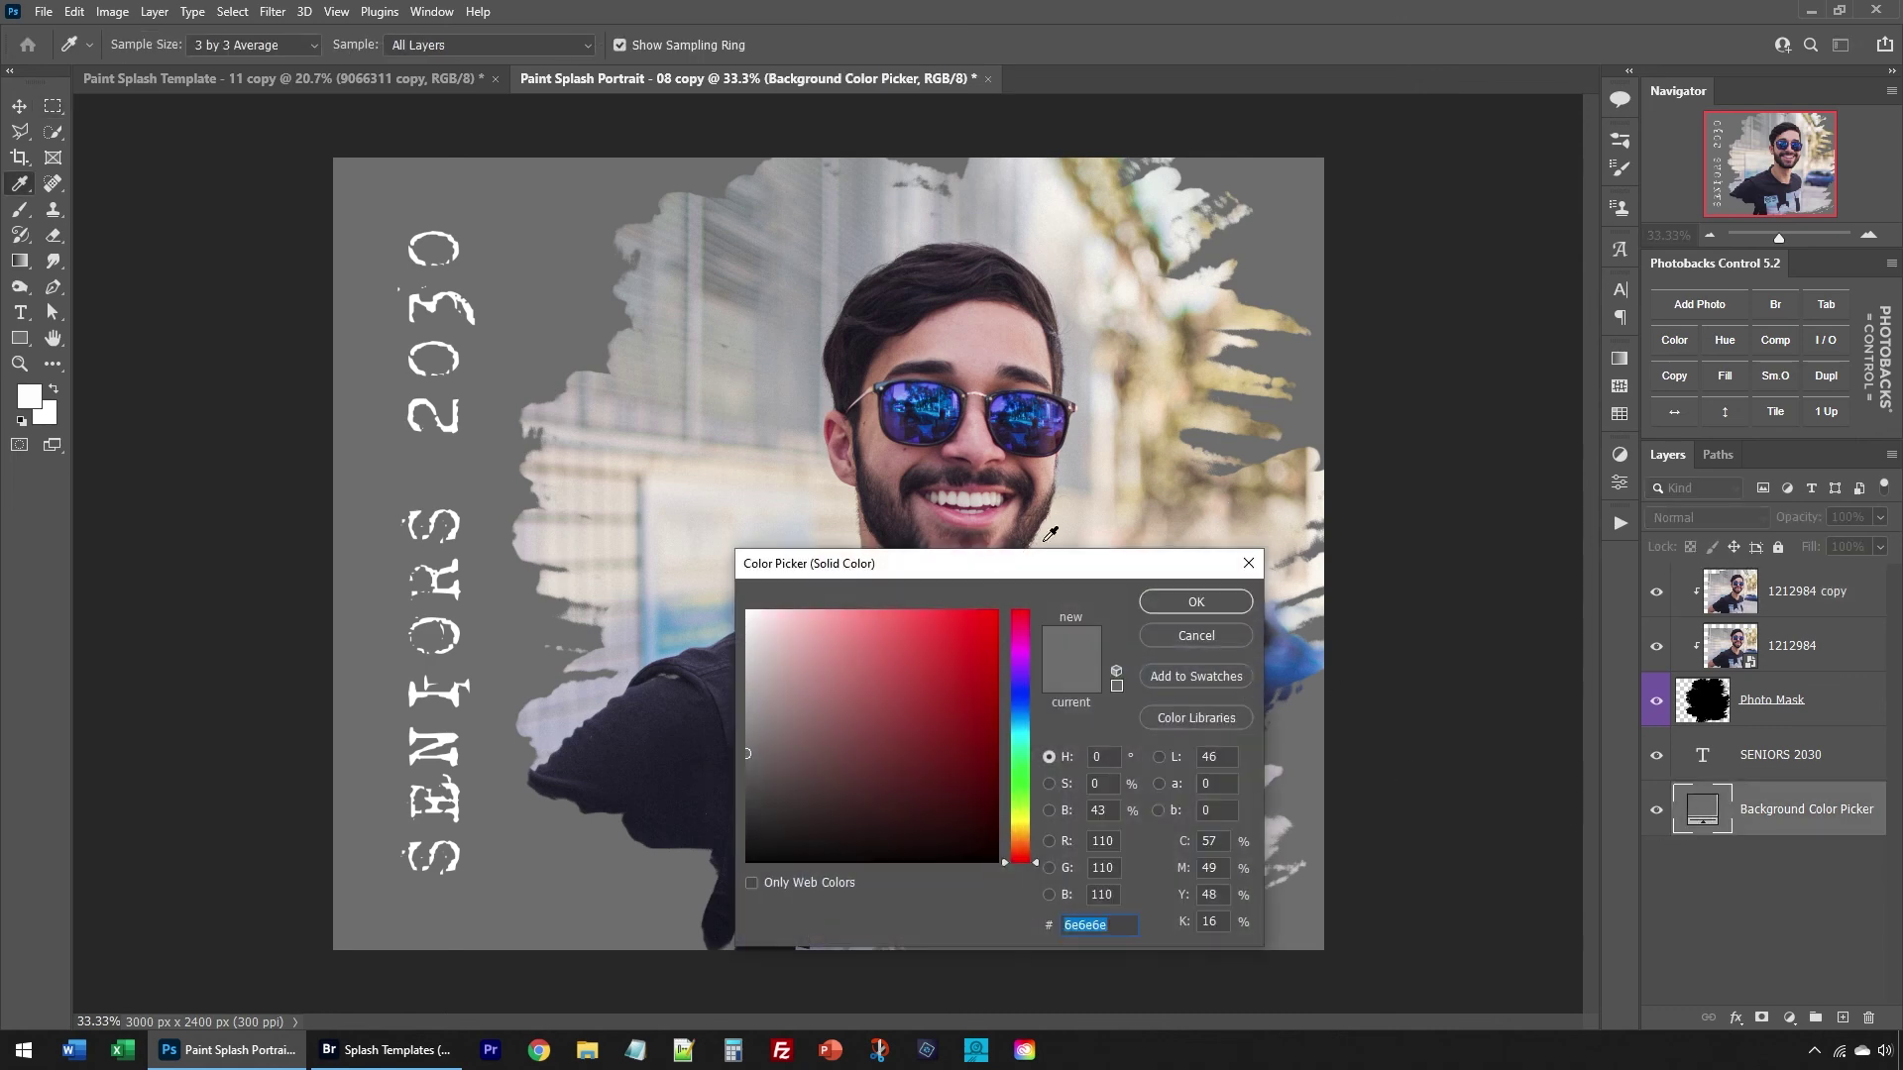
pyautogui.click(928, 408)
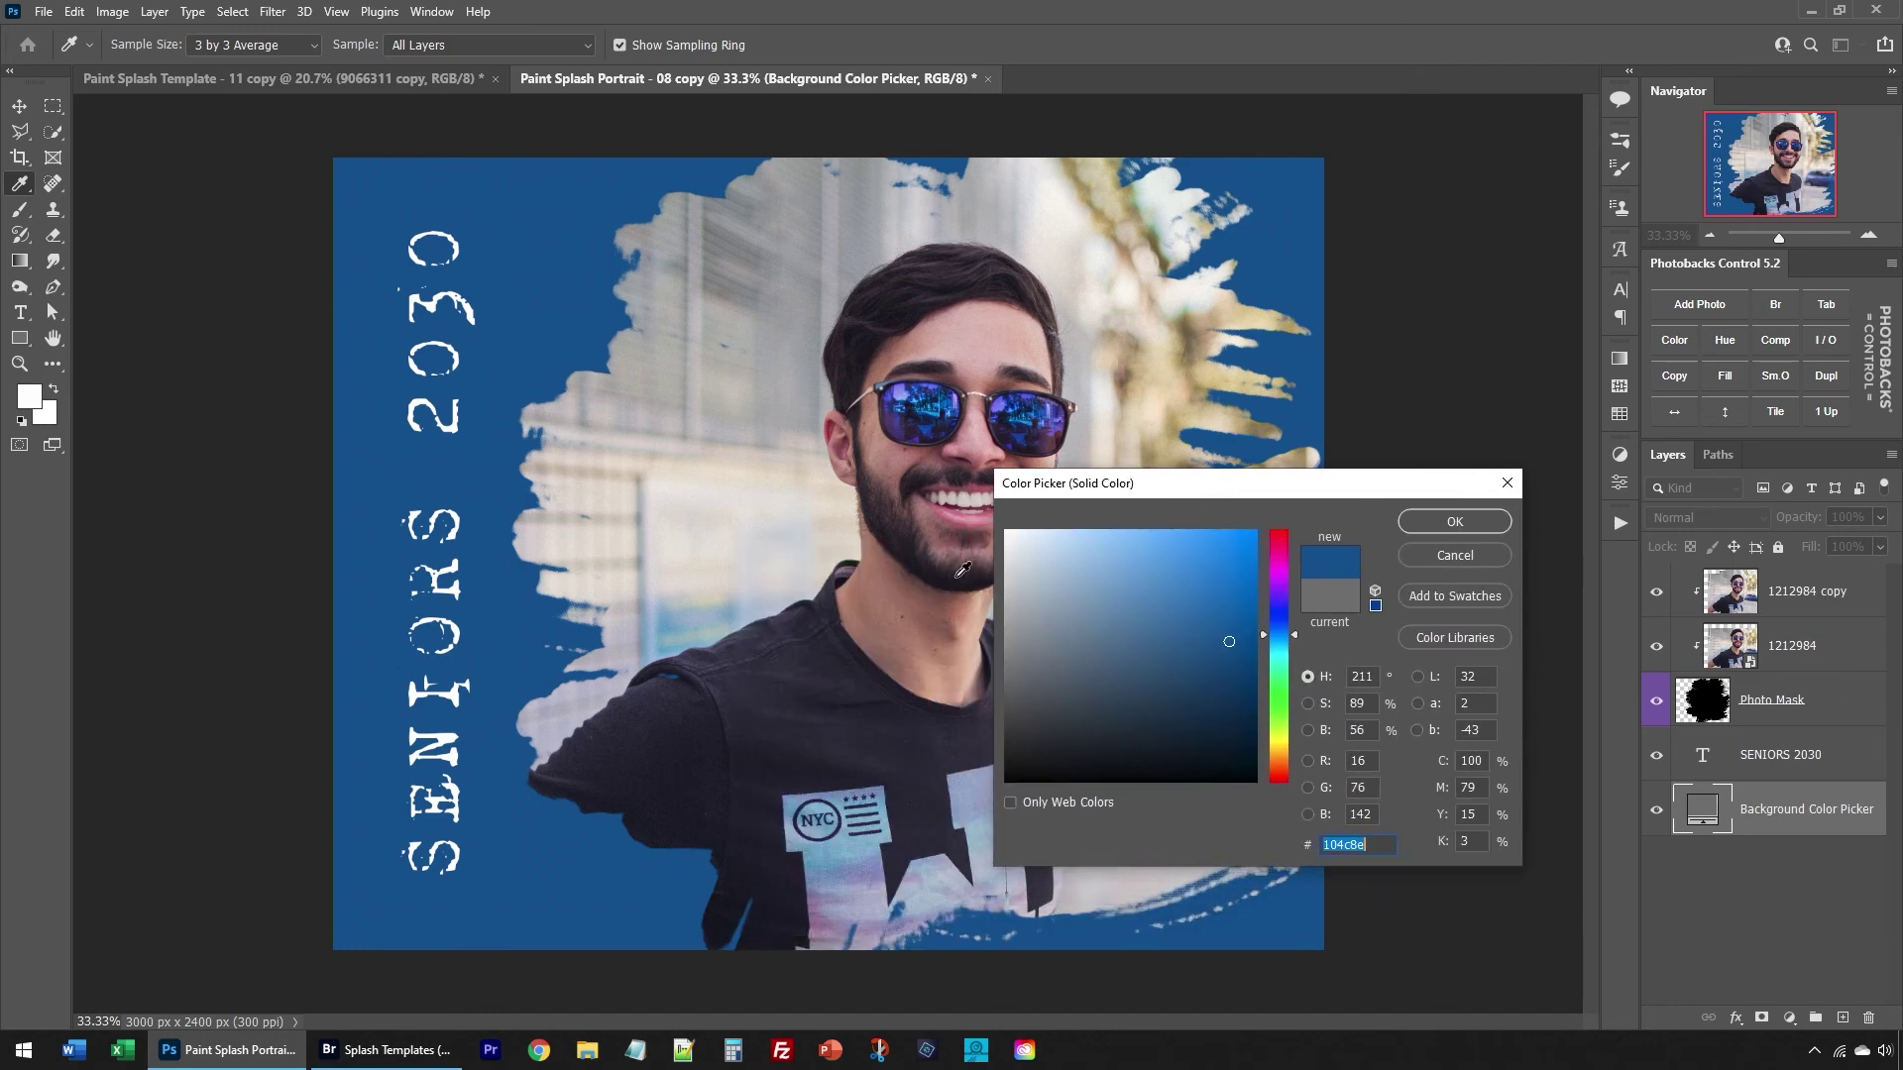
pyautogui.moveTo(1090, 542); pyautogui.dragTo(1174, 653)
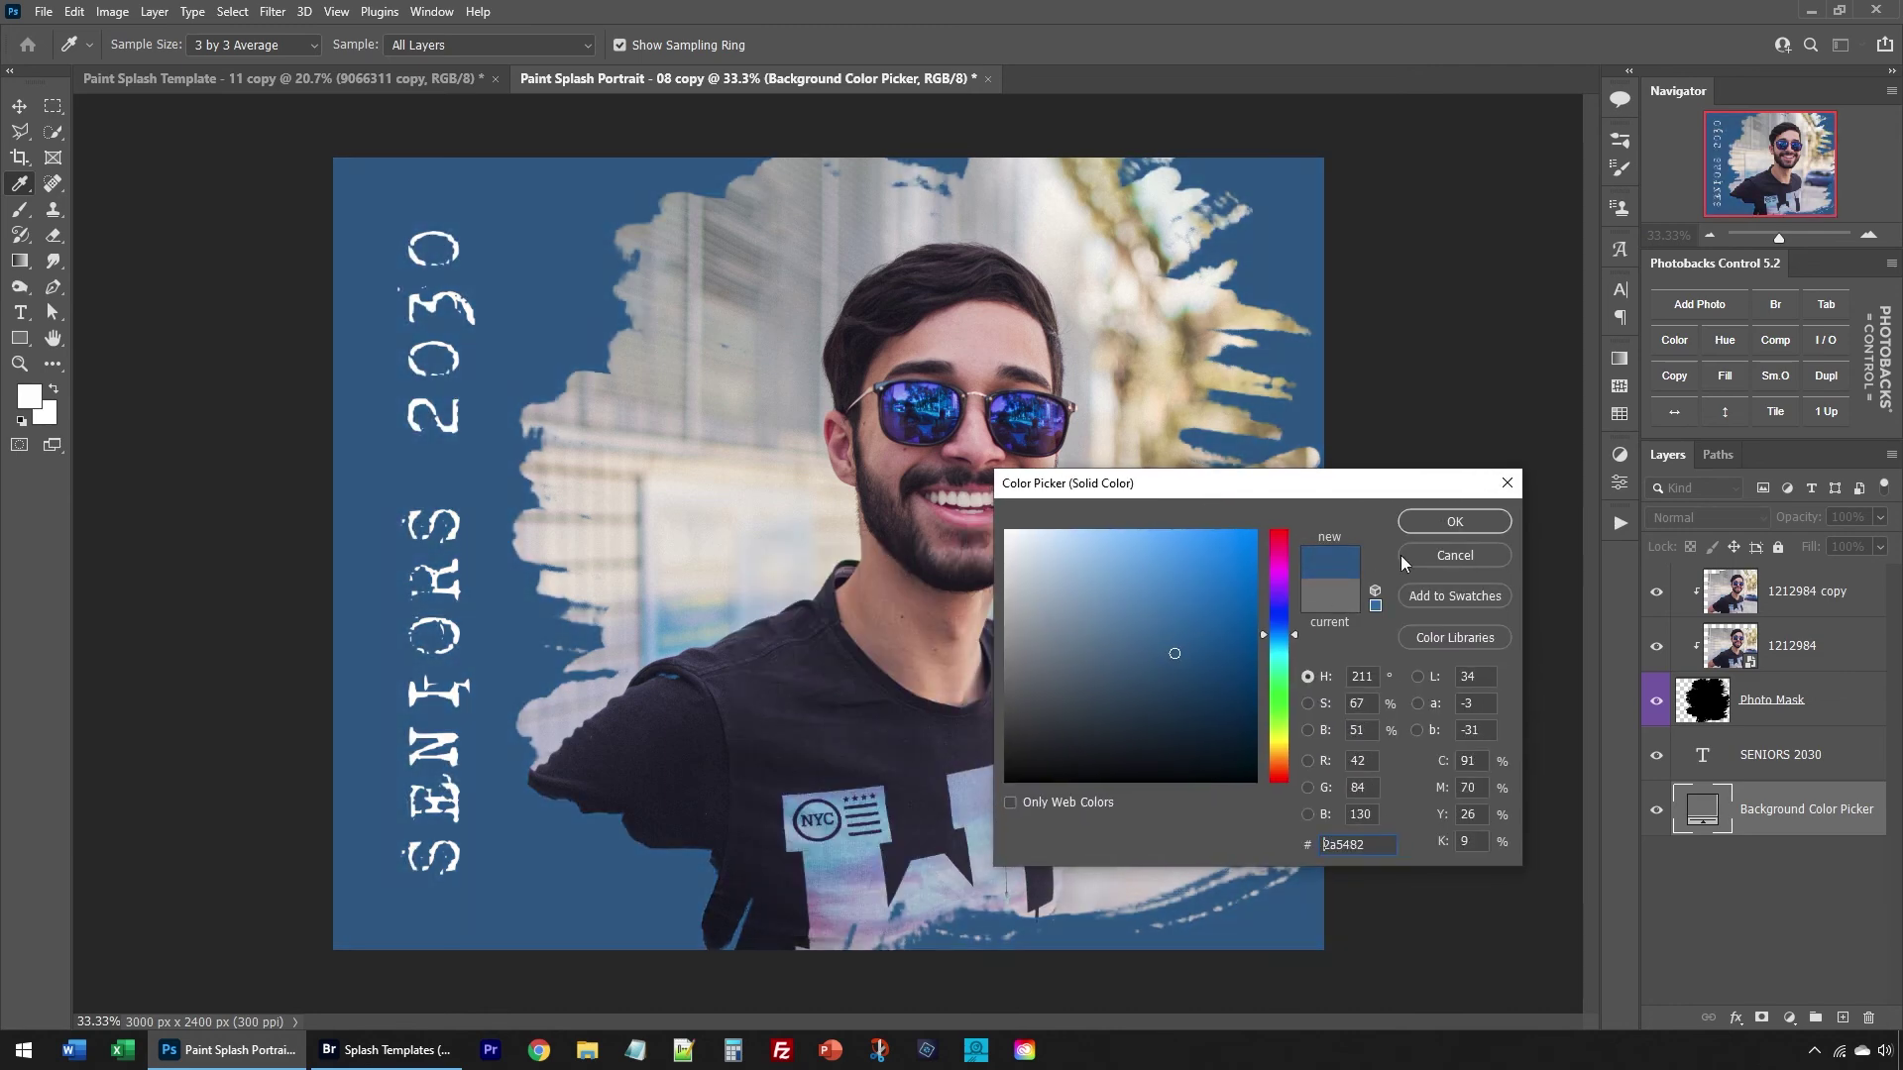
pyautogui.click(1433, 530)
# Step: Replace the SENIORS 2030 text with NEW YORK CITY and reduce its font size so it fits on one line
pyautogui.doubleClick(1700, 756)
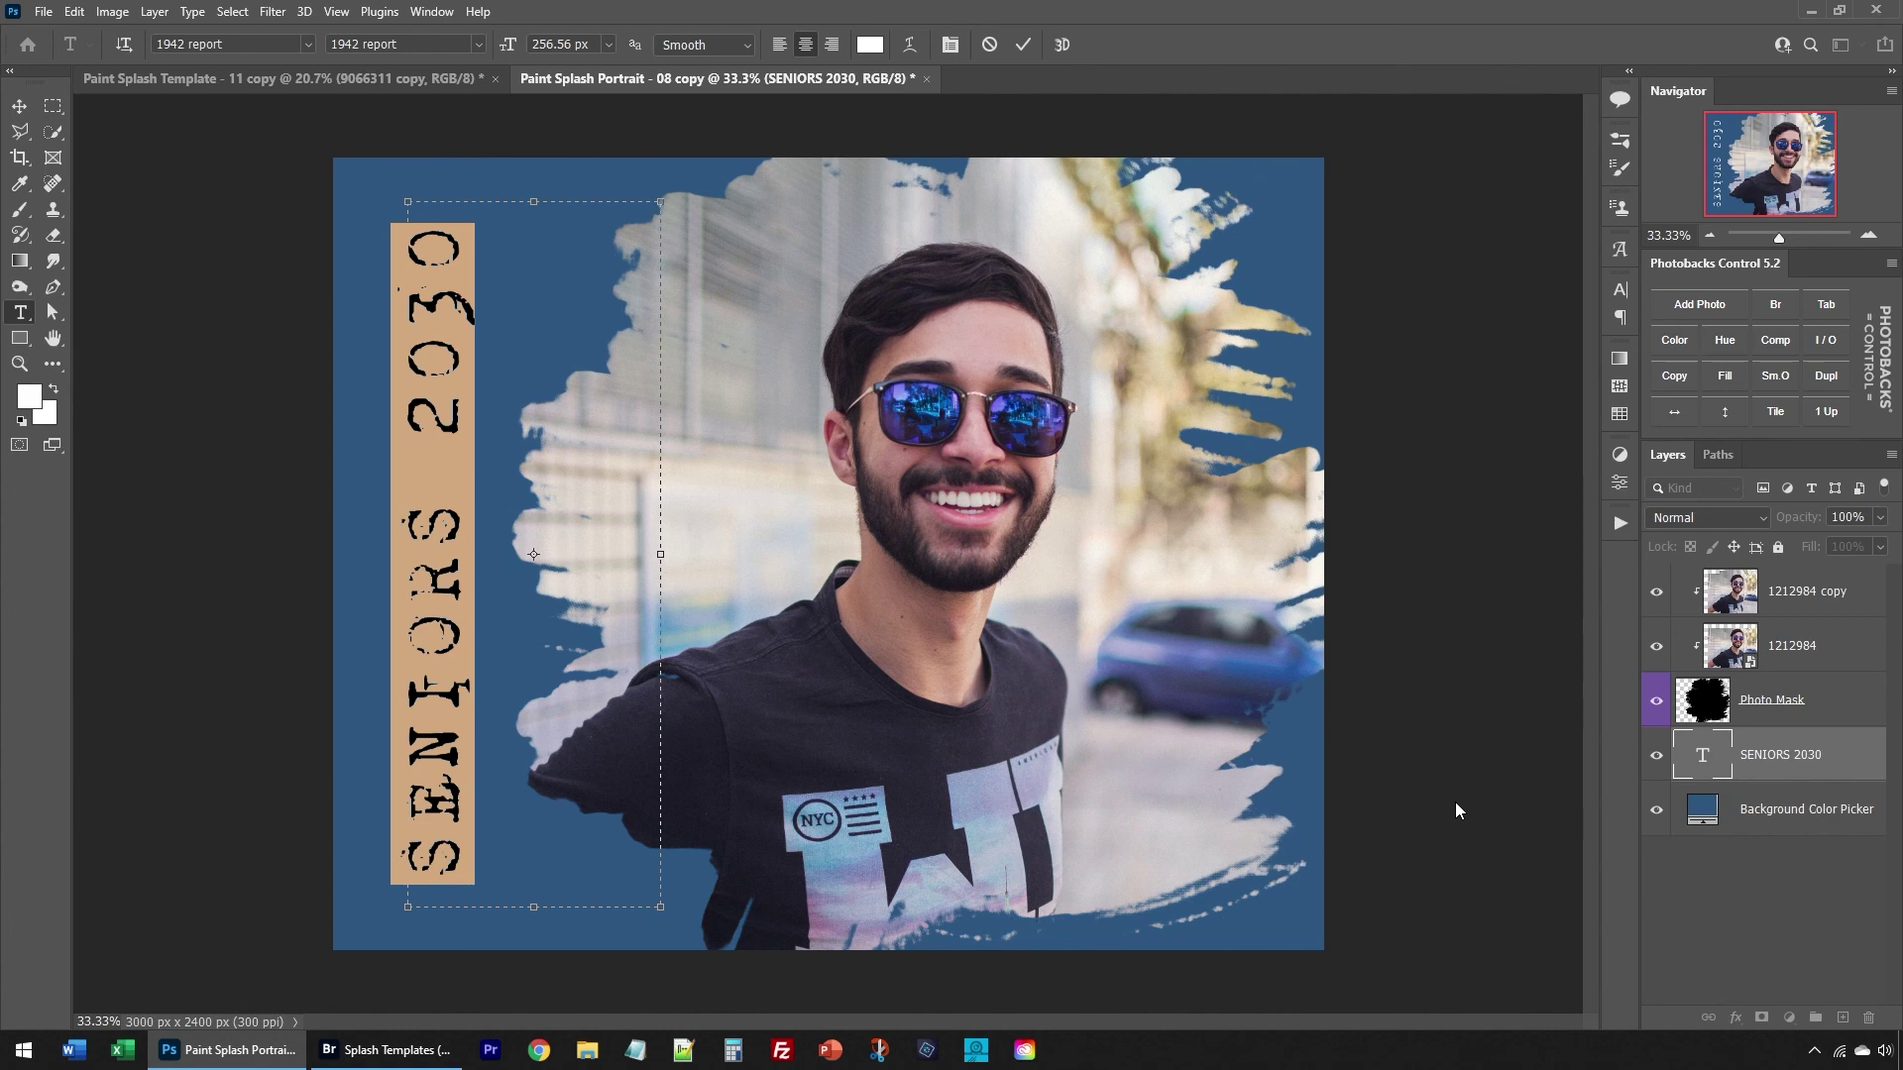
pyautogui.write('NEW YORK CITY')
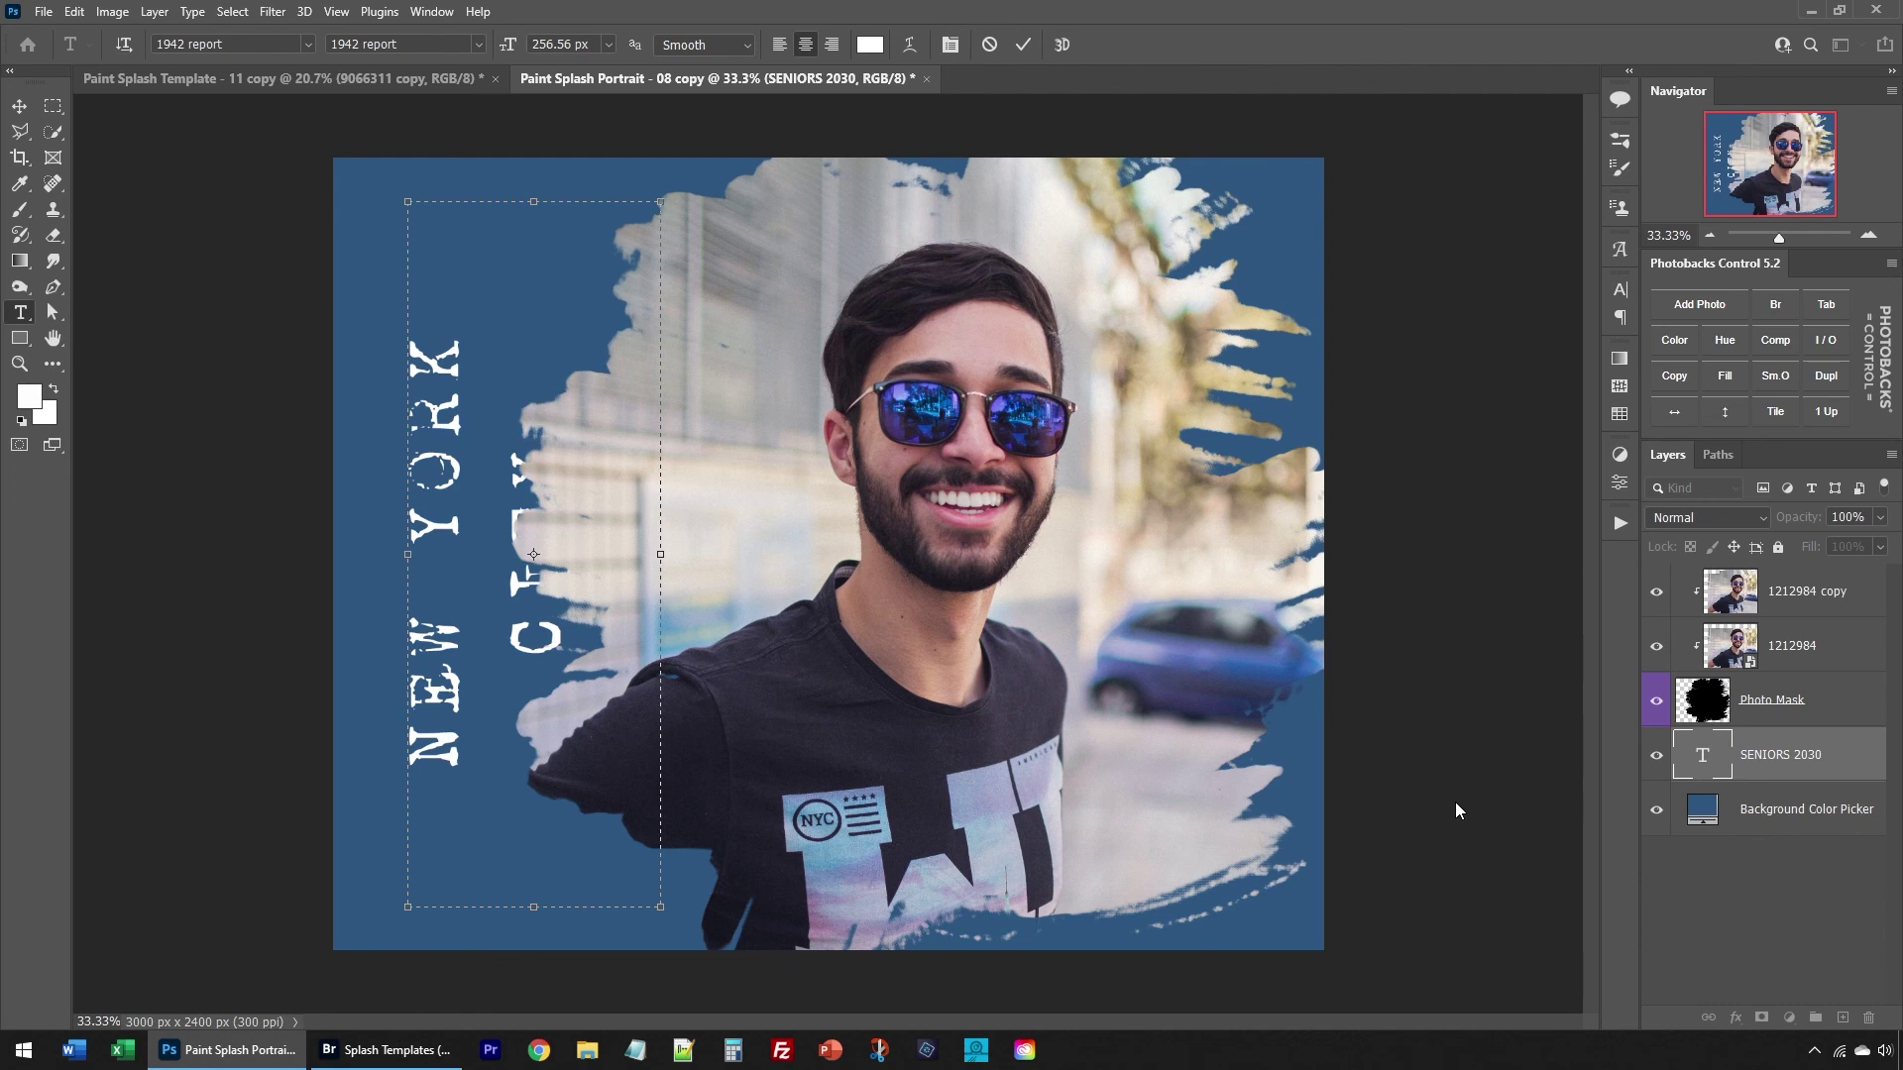
pyautogui.hotkey('ctrl', 'a')
pyautogui.click(506, 45)
pyautogui.moveTo(506, 44); pyautogui.dragTo(482, 52)
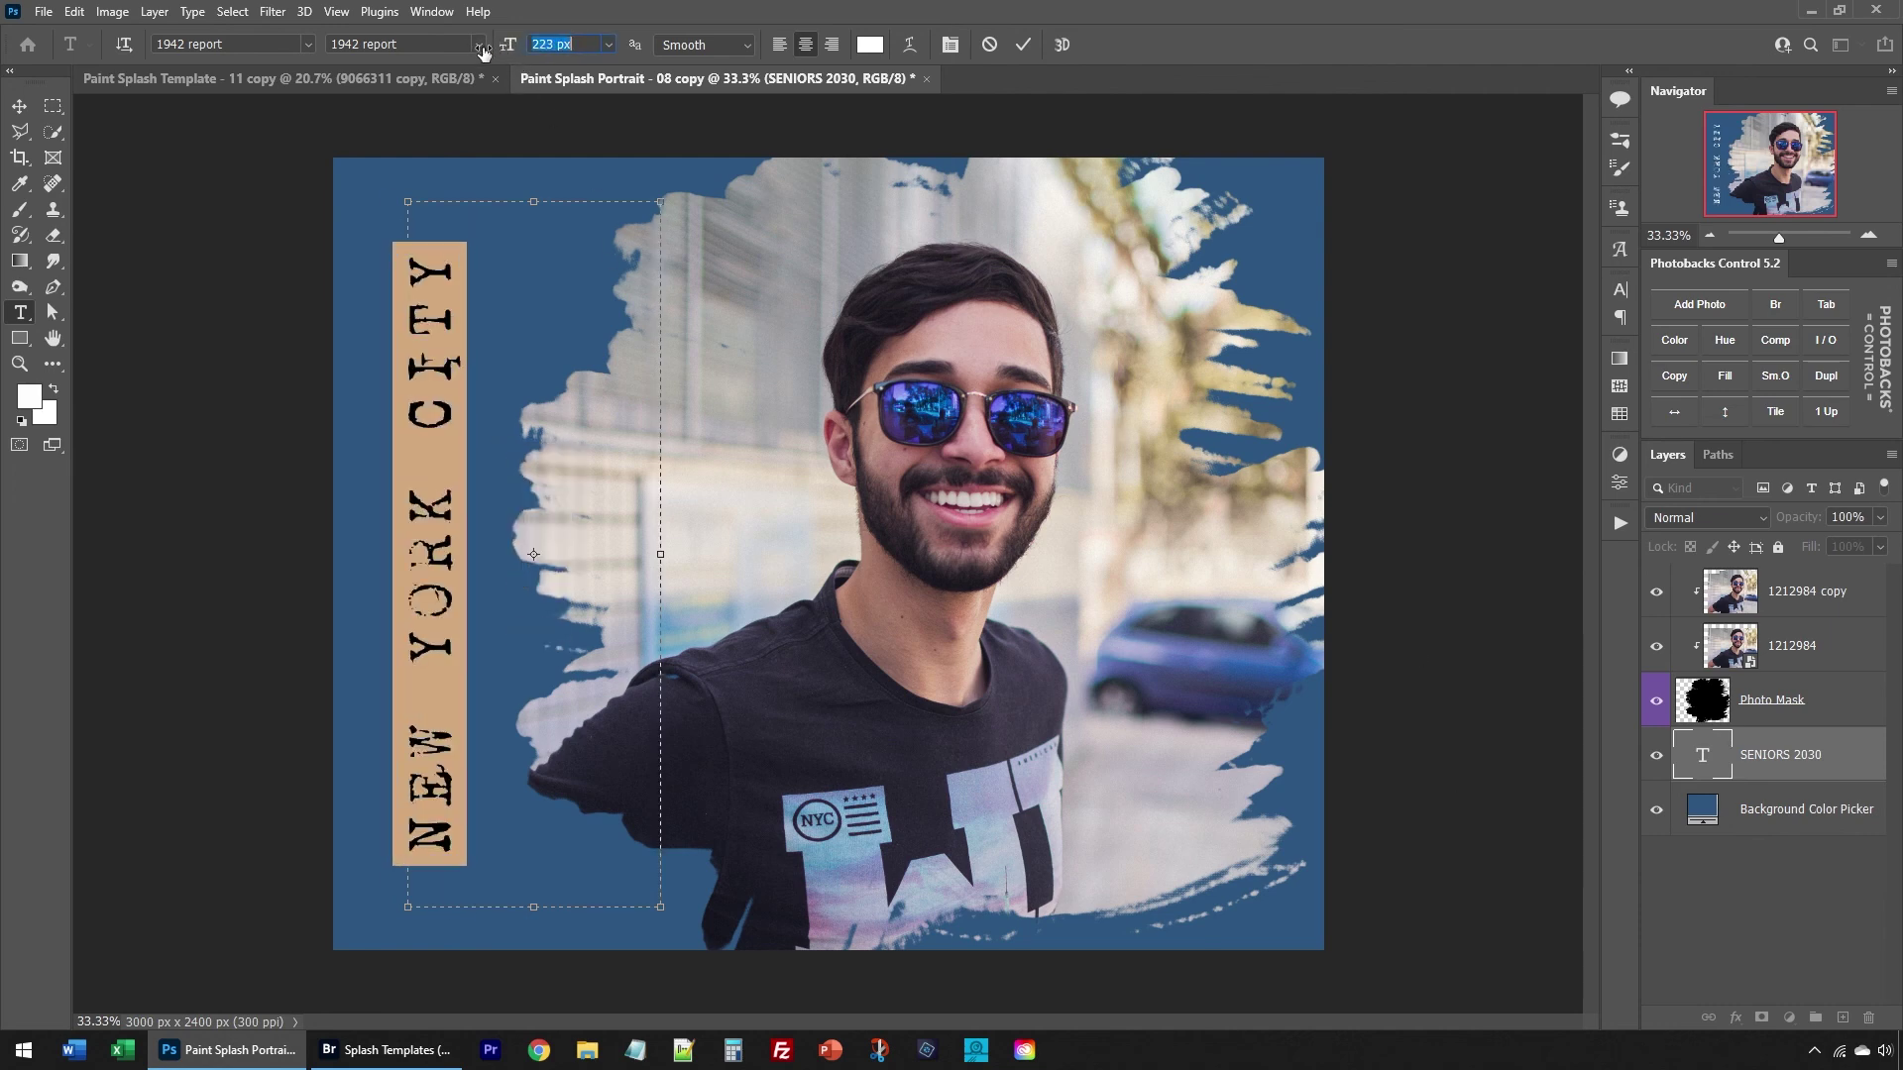
pyautogui.click(1736, 746)
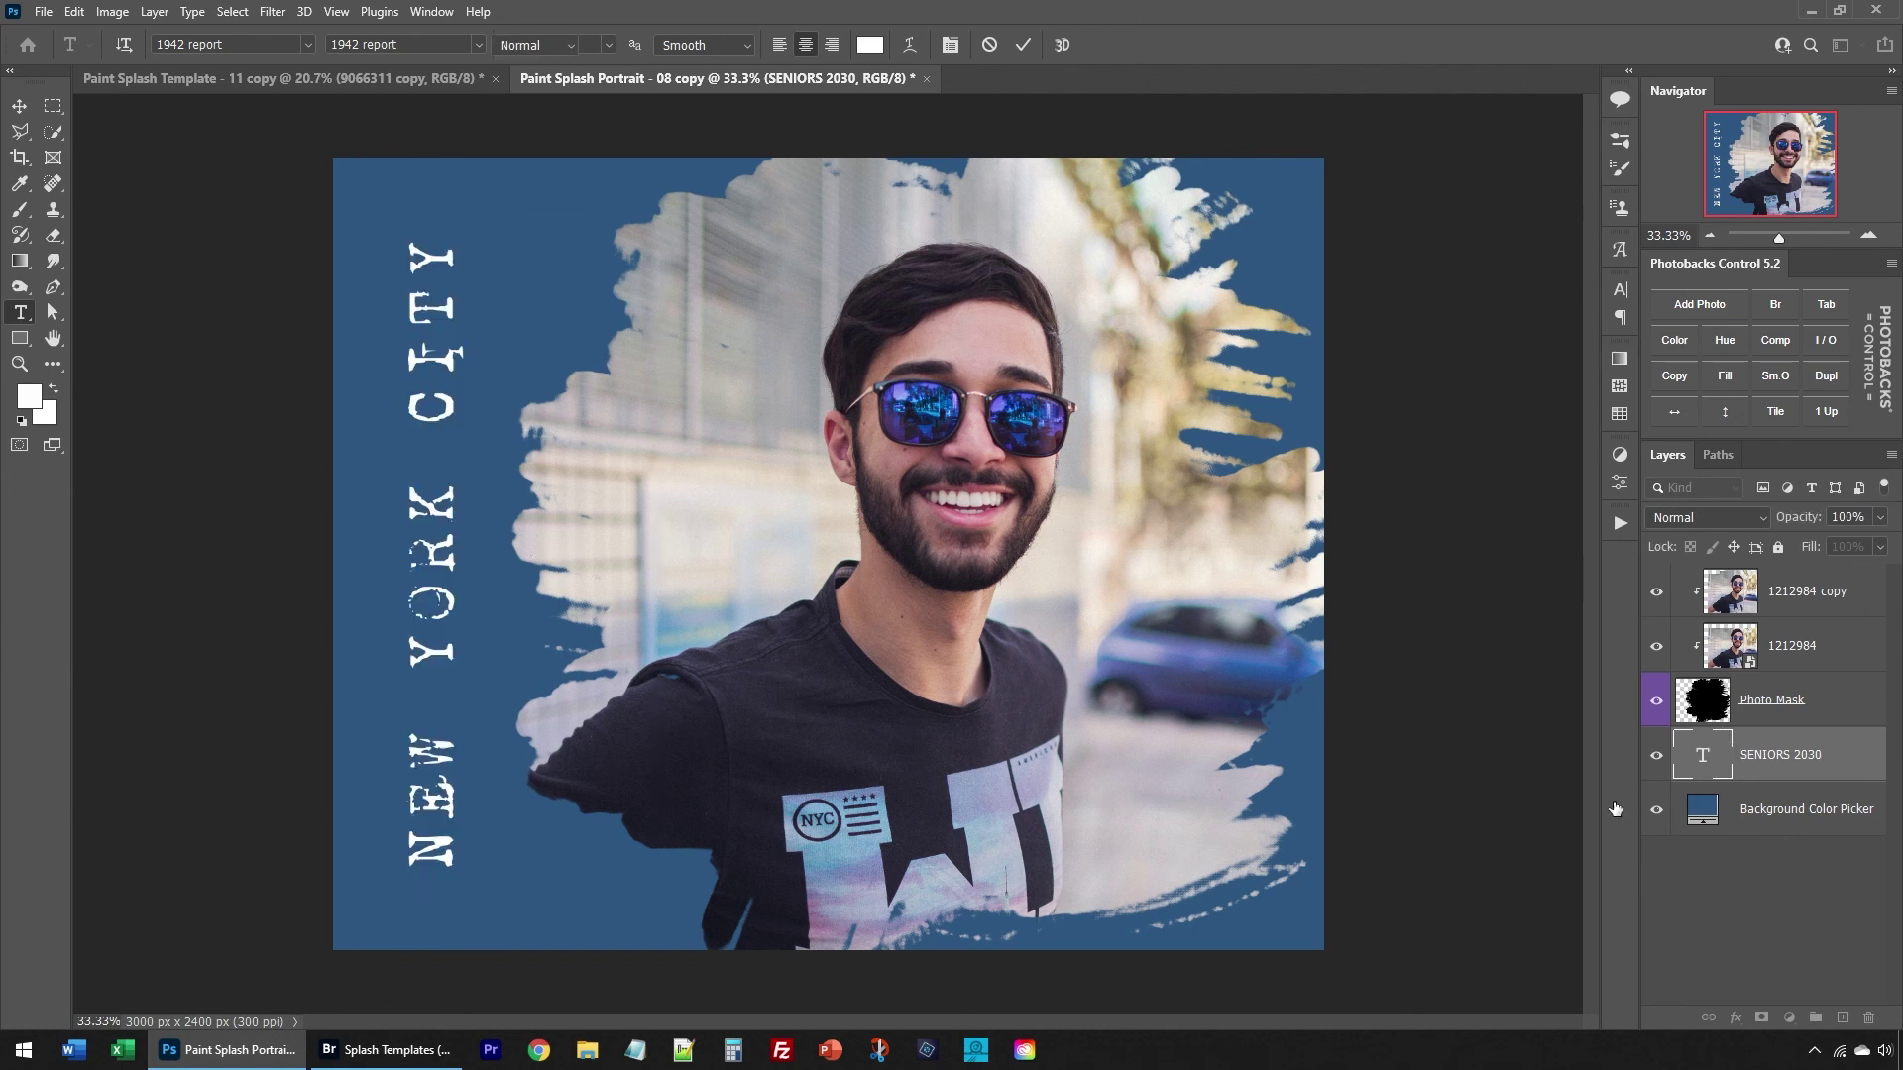
pyautogui.press('m')
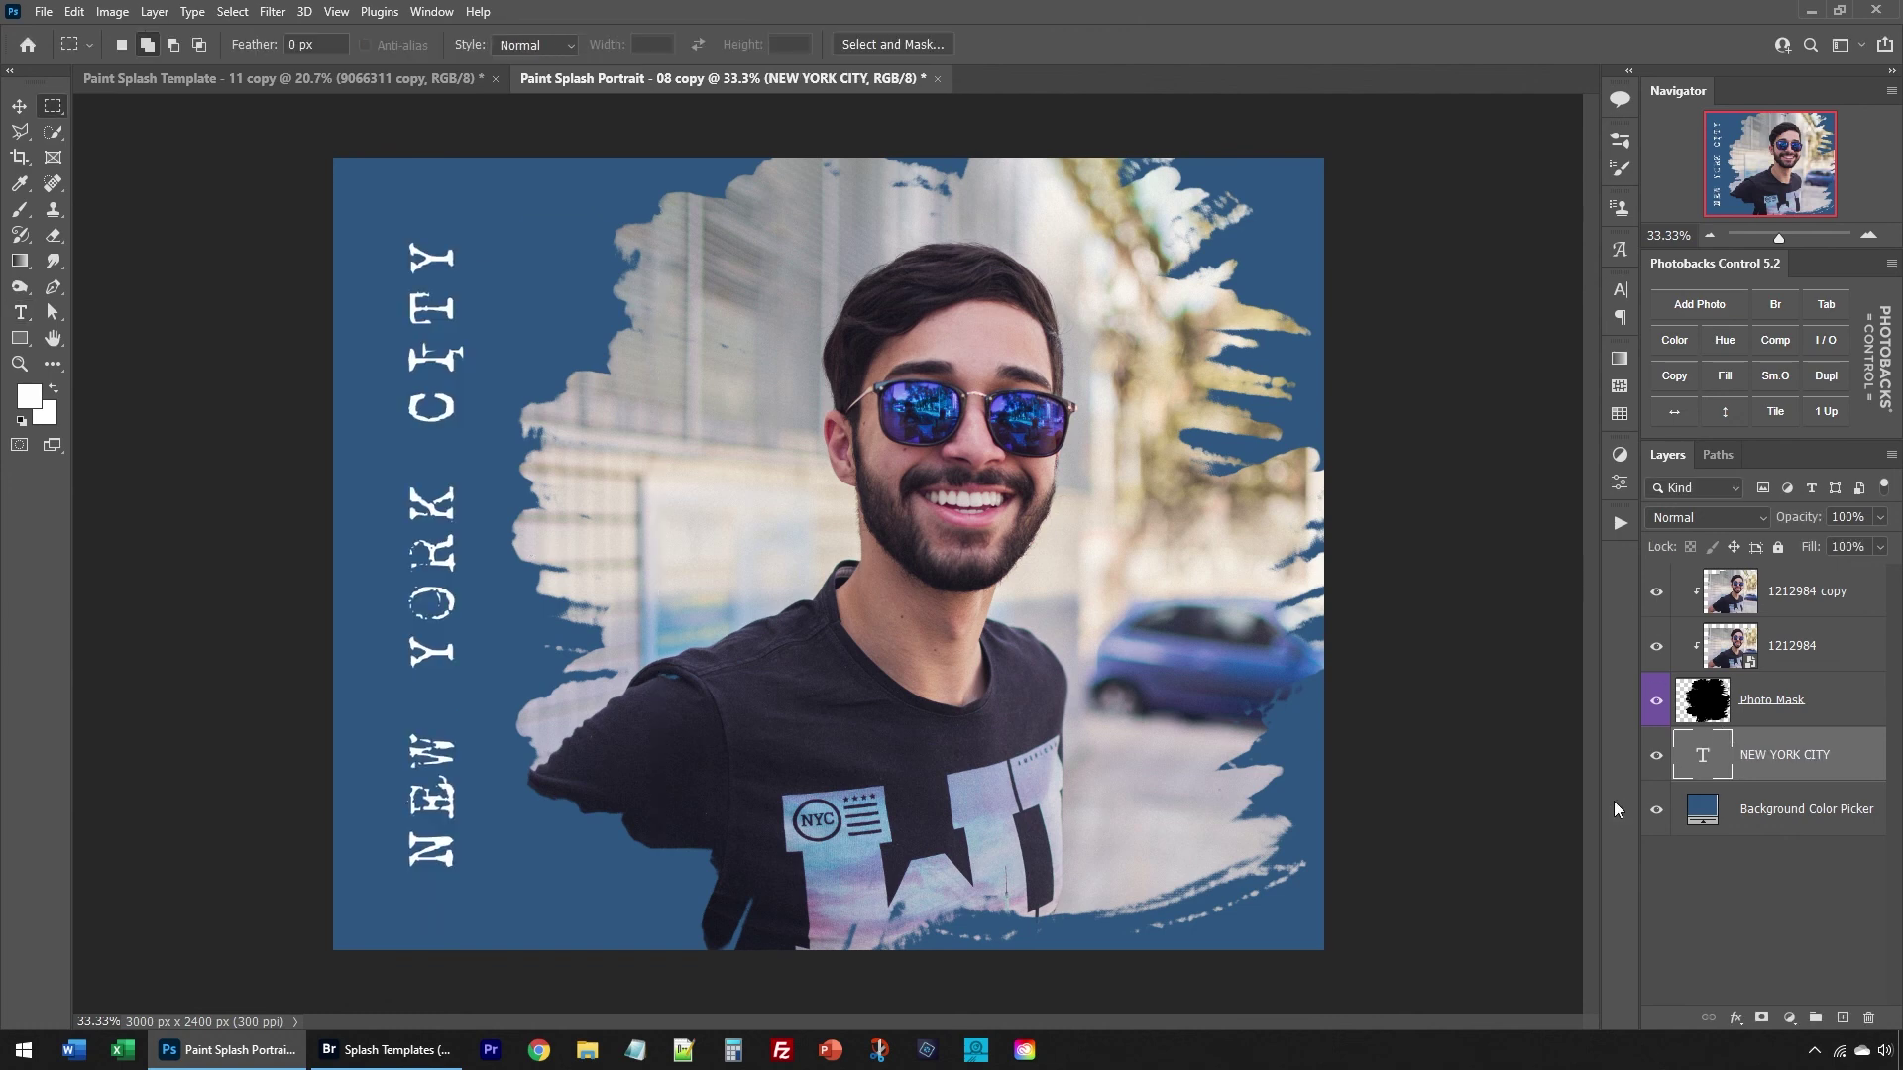